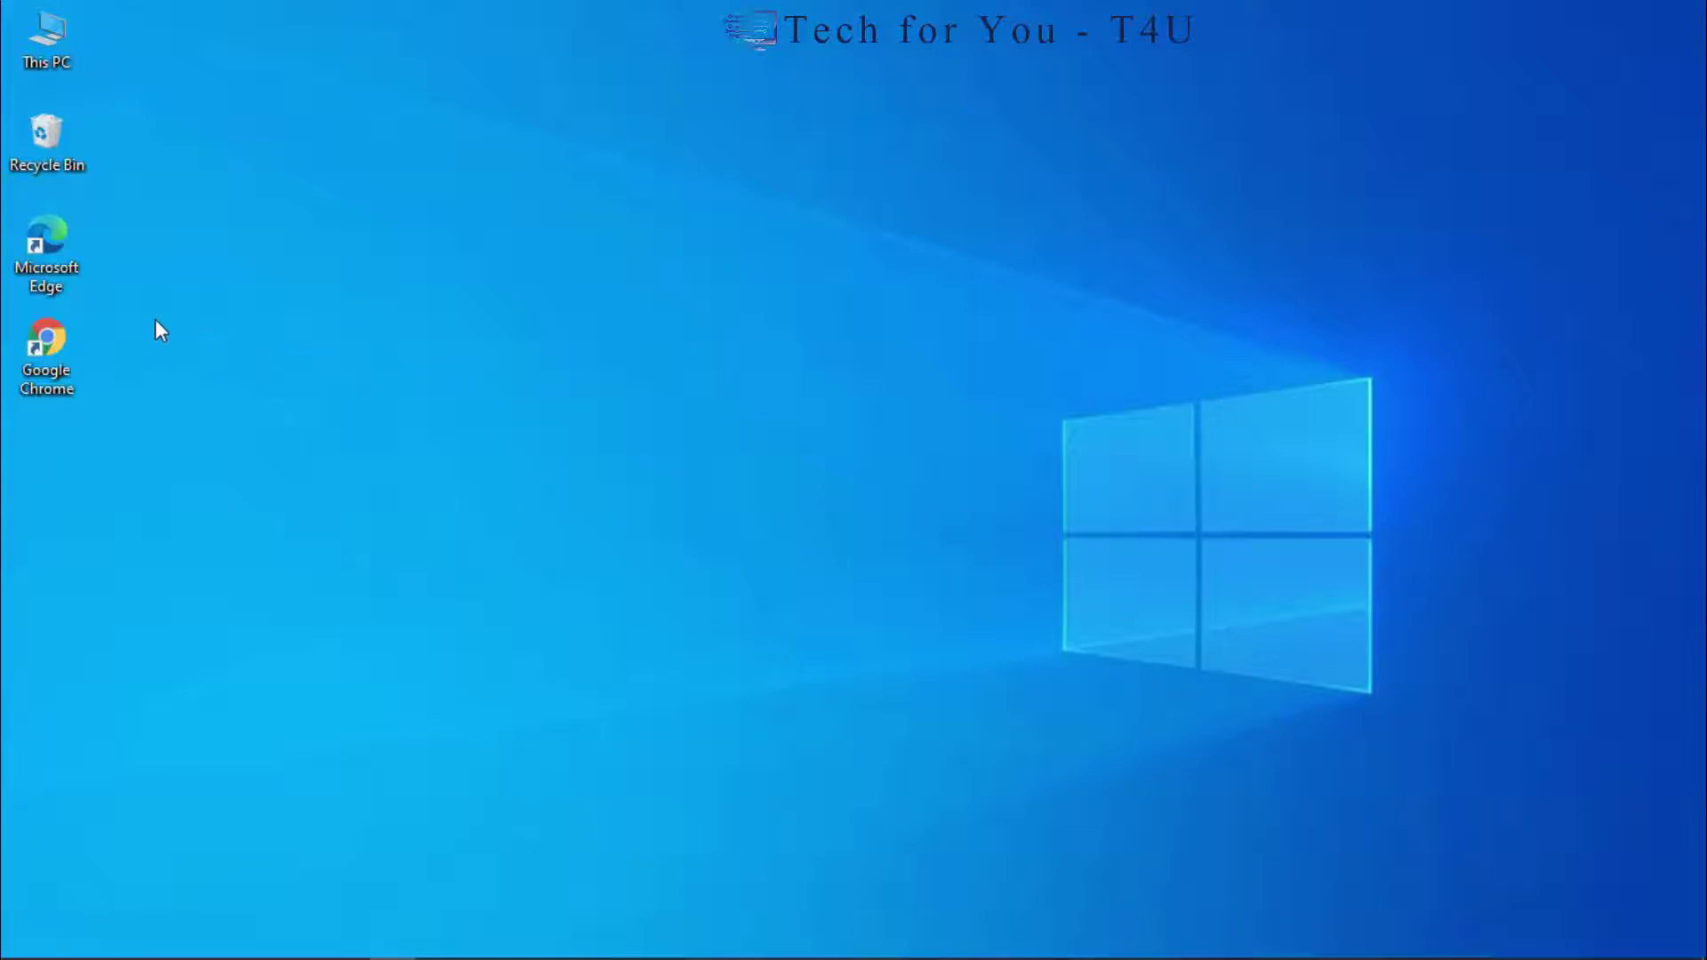
Launch Microsoft Edge and open the Edge Add-ons store from the browser's extensions page.
double_click(74, 277)
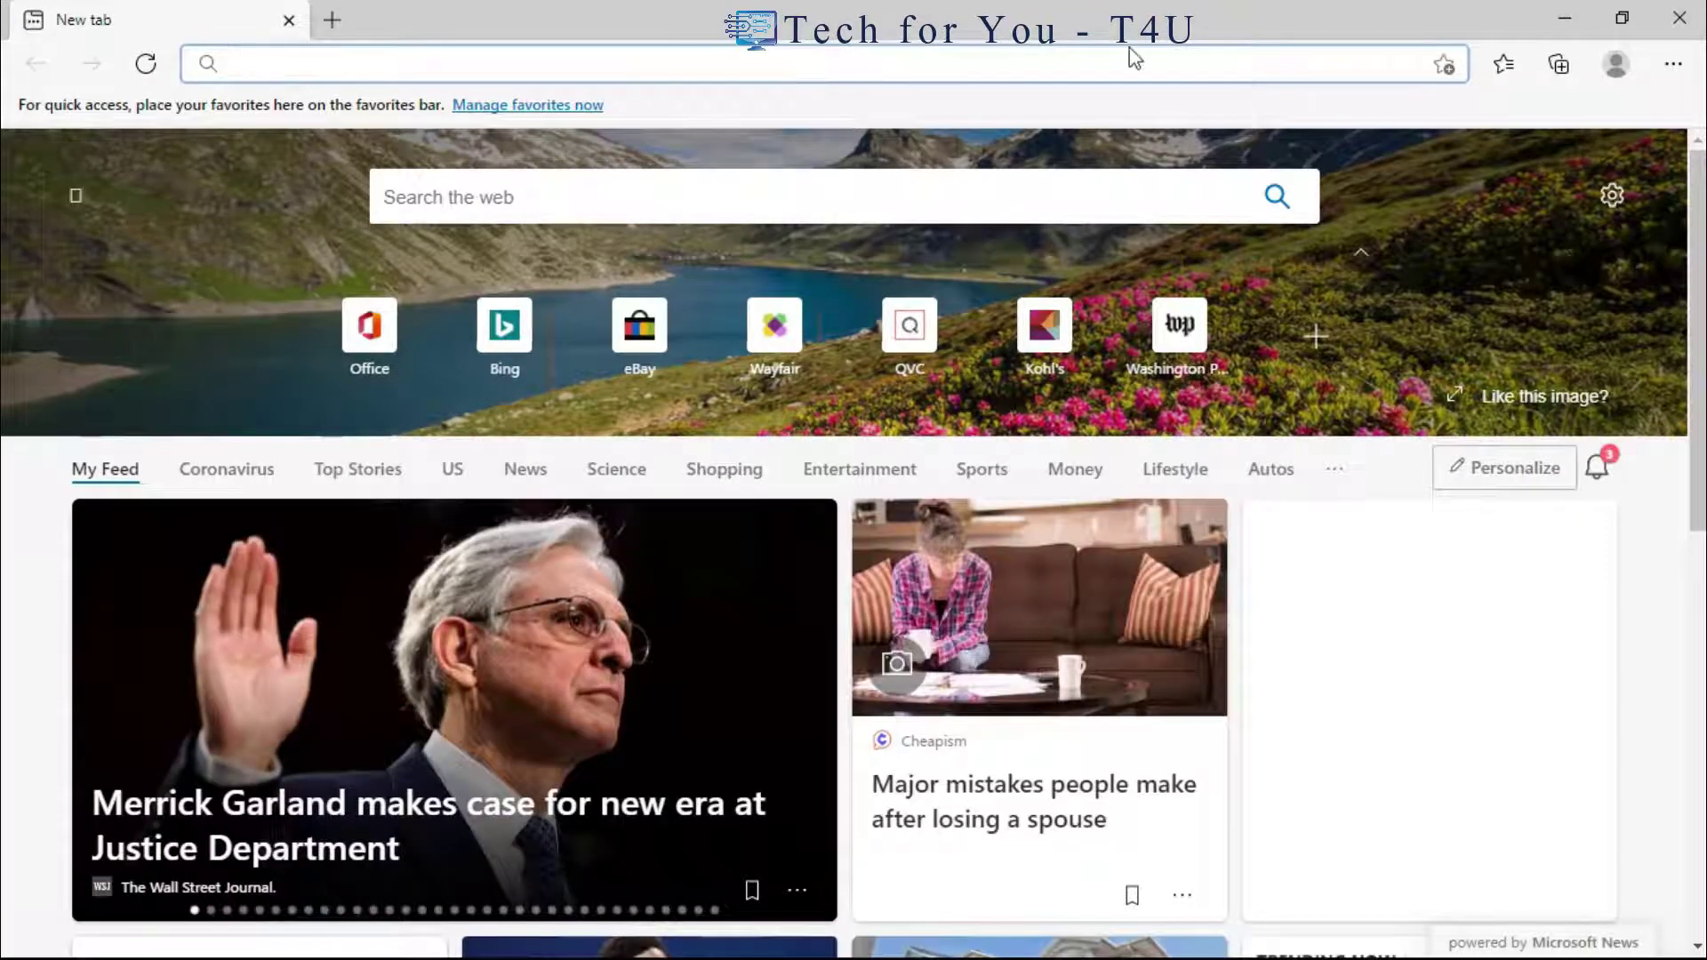
click(1674, 67)
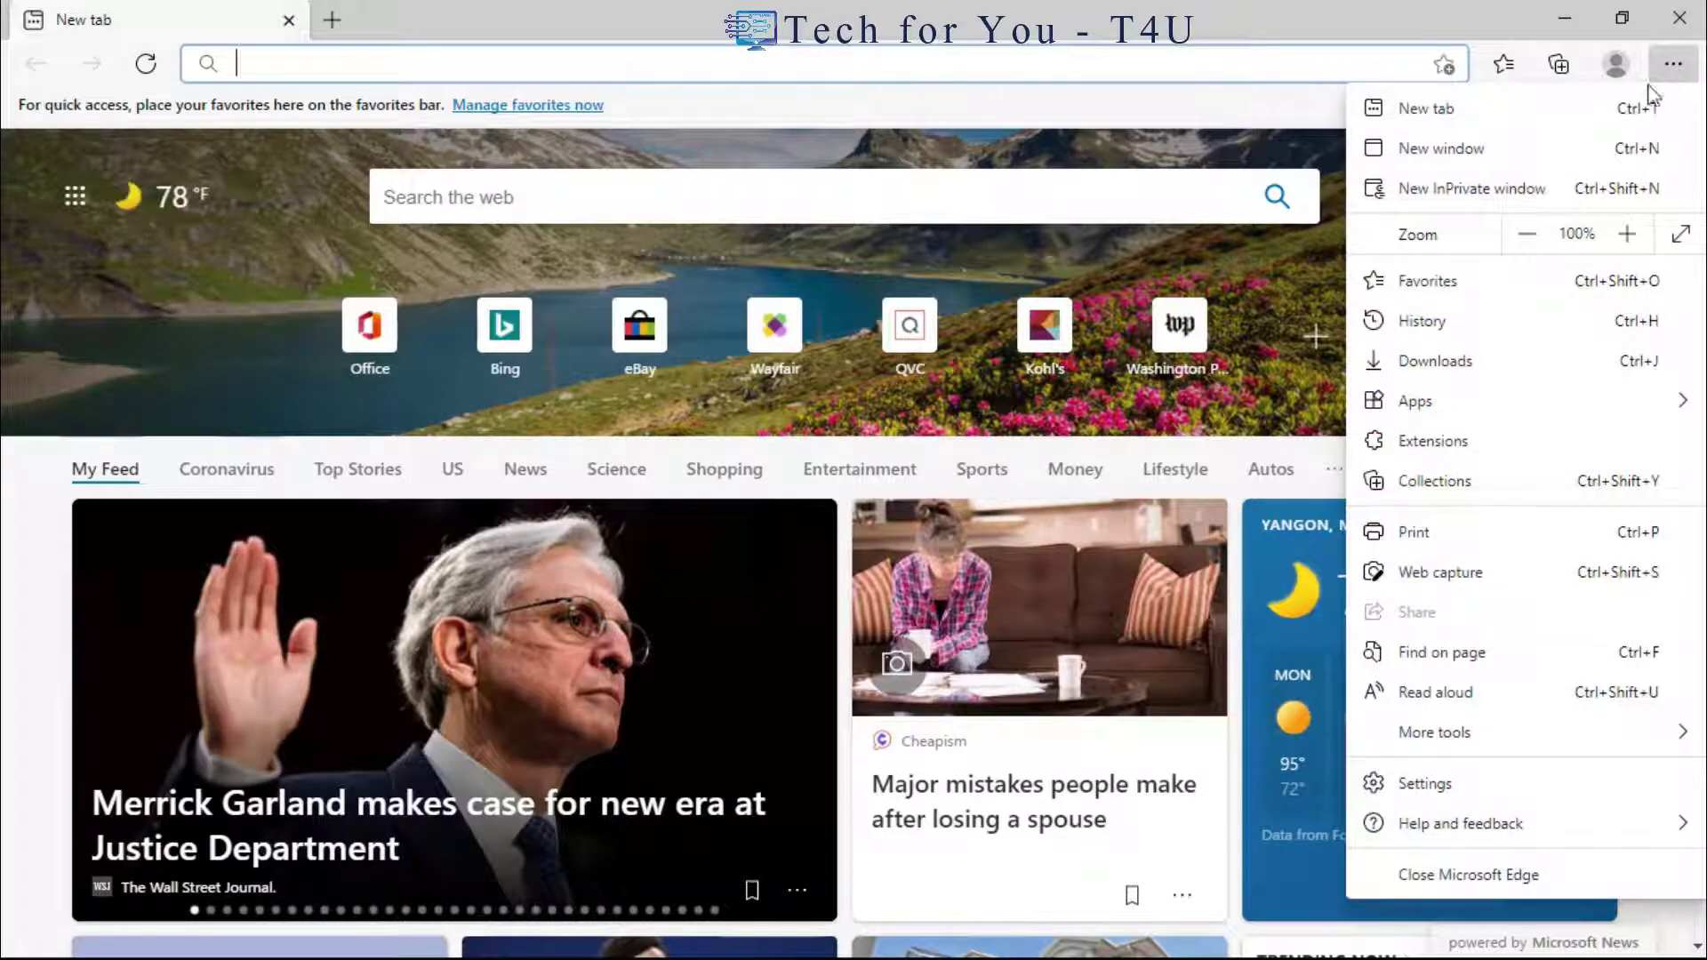
click(1435, 444)
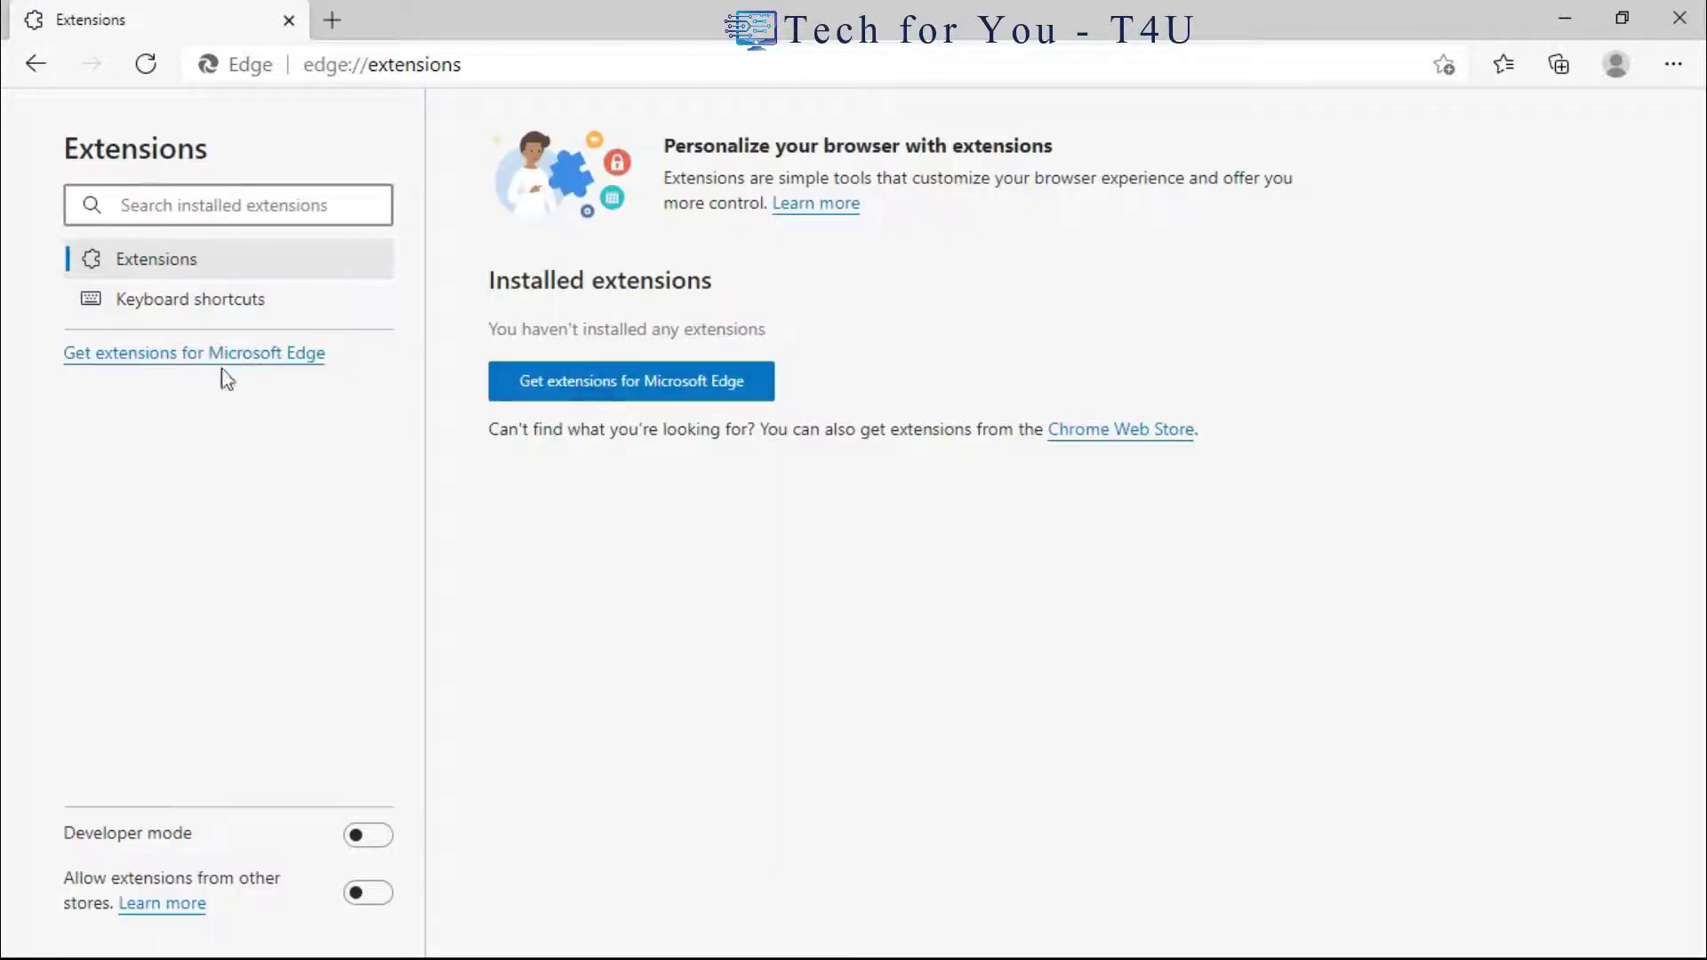
click(156, 355)
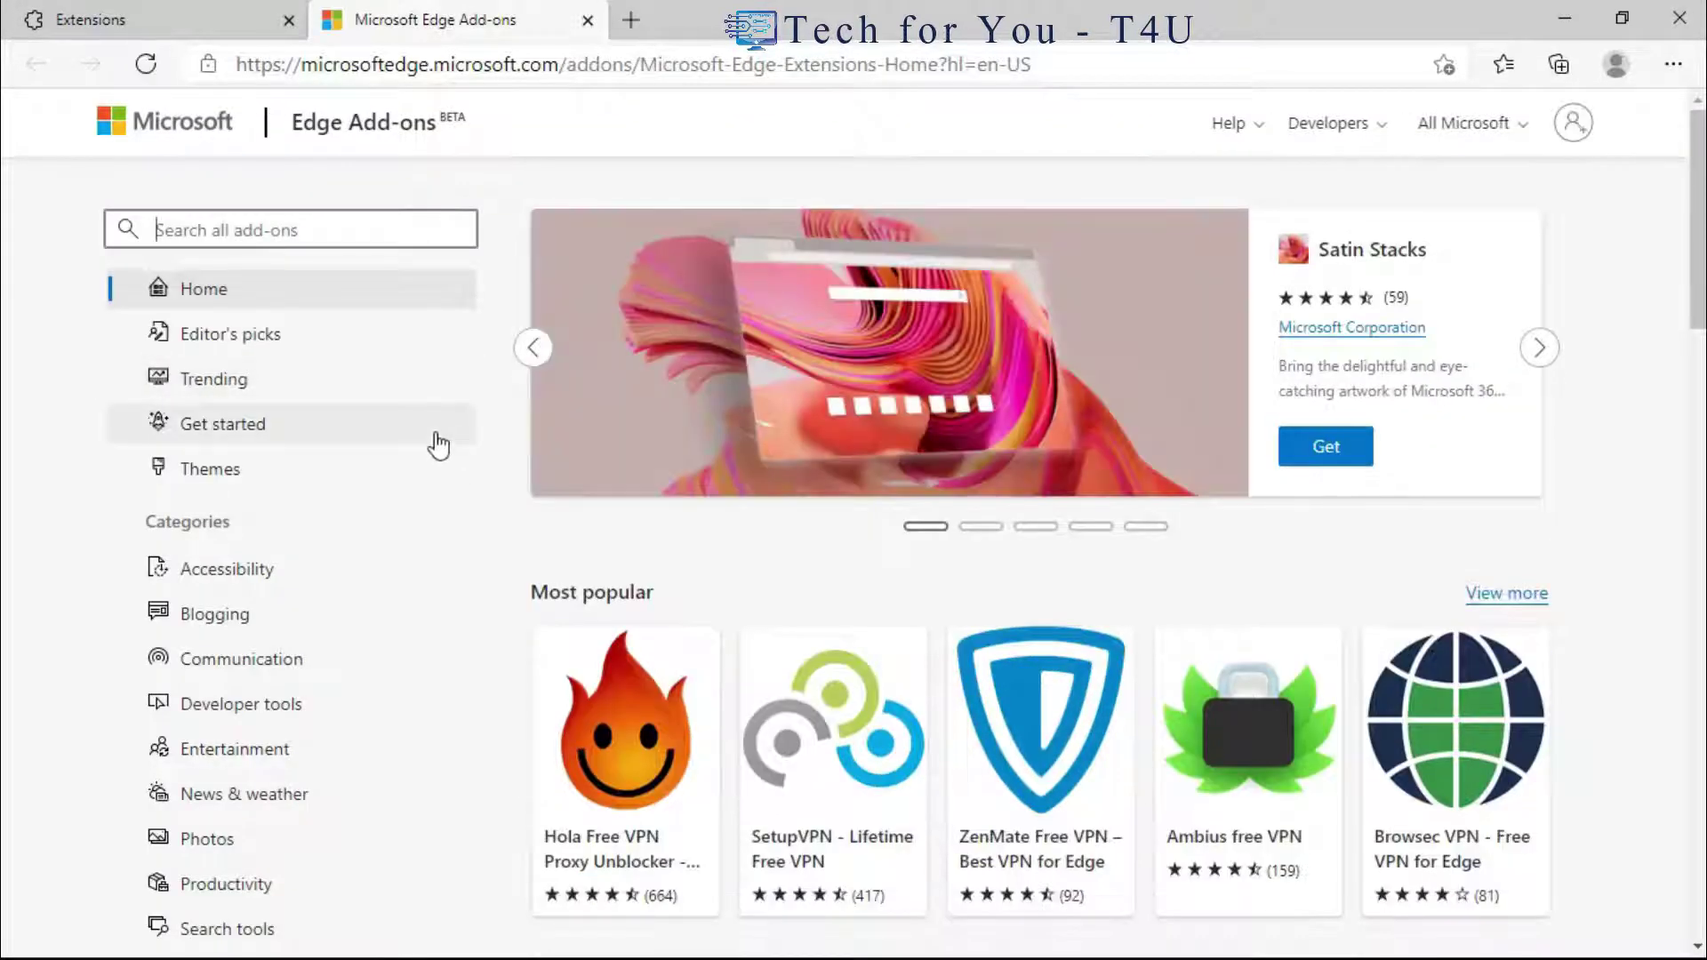
Install the SetupVPN - Lifetime Free VPN extension from the most popular add-ons and close its welcome page.
scroll(777, 524, down, 2)
scroll(775, 521, down, 2)
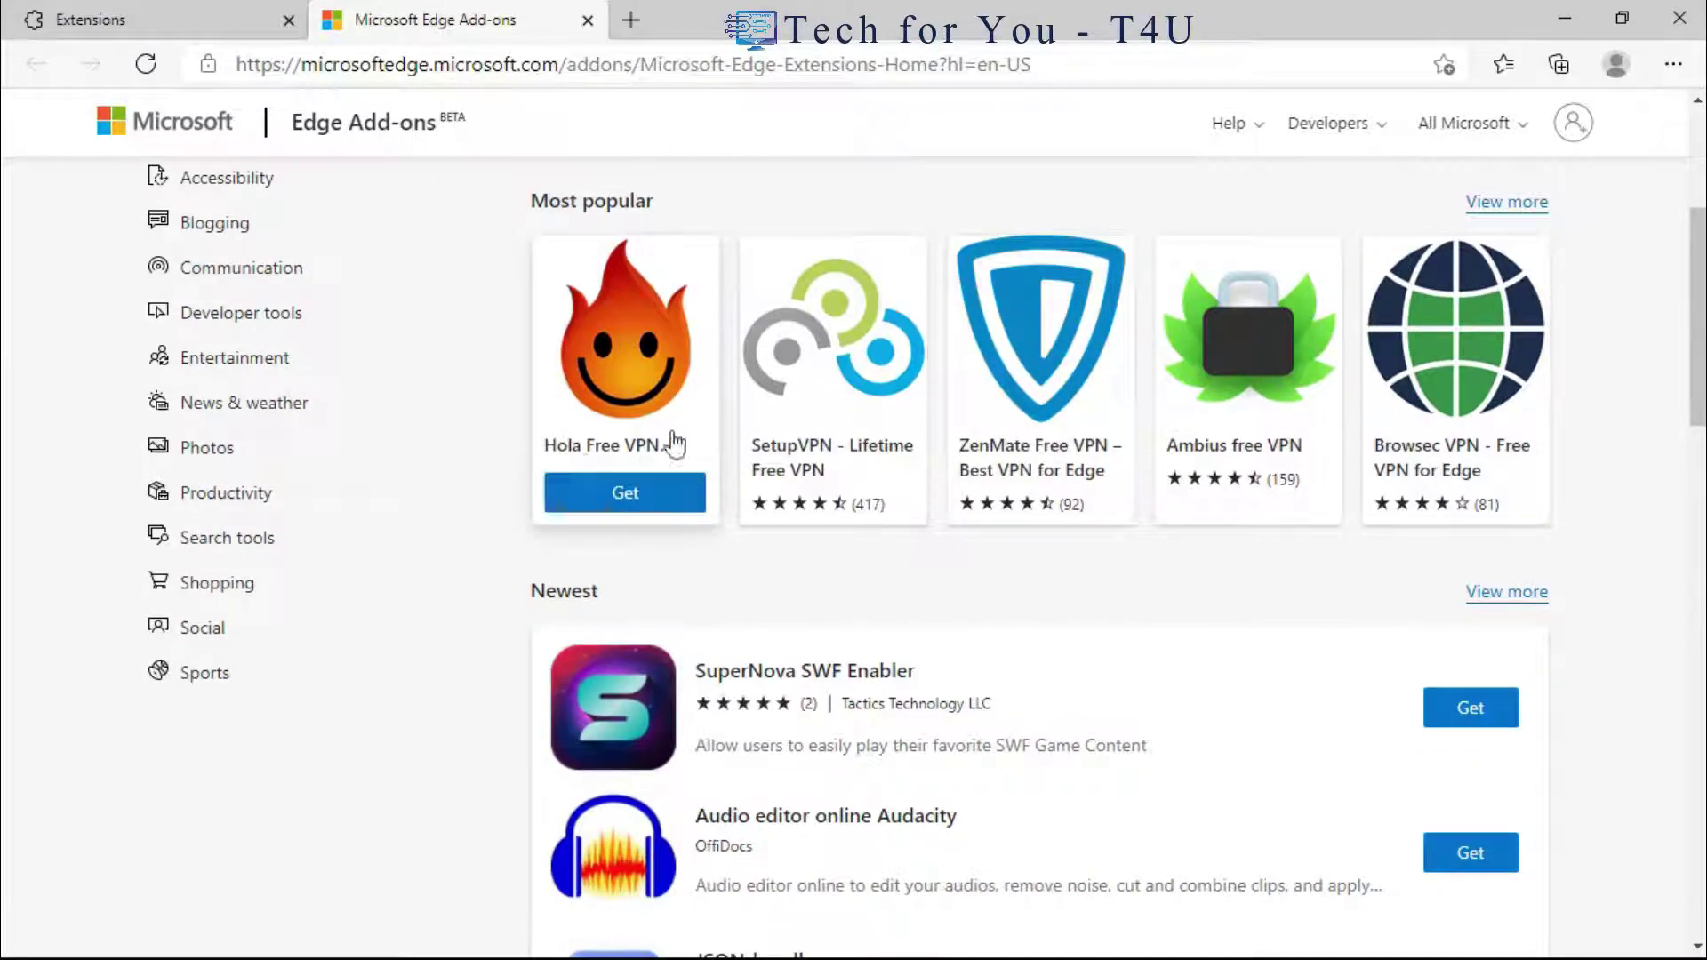
mouse_move(818, 449)
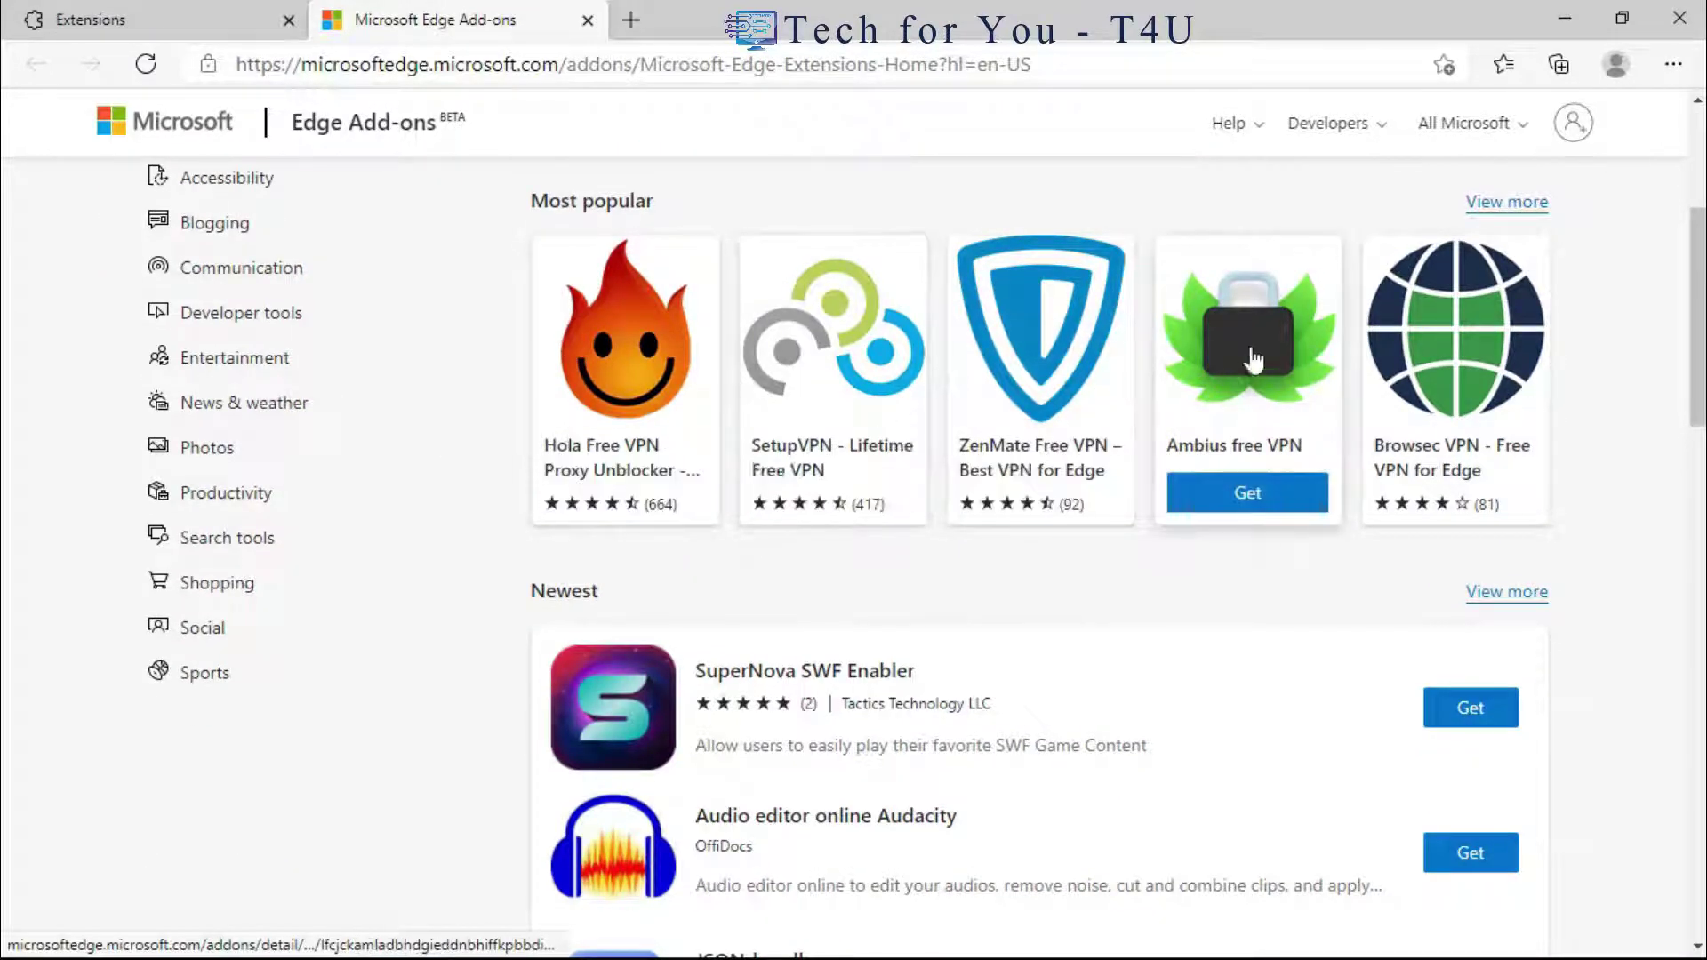
scroll(340, 534, up, 1)
scroll(340, 535, up, 2)
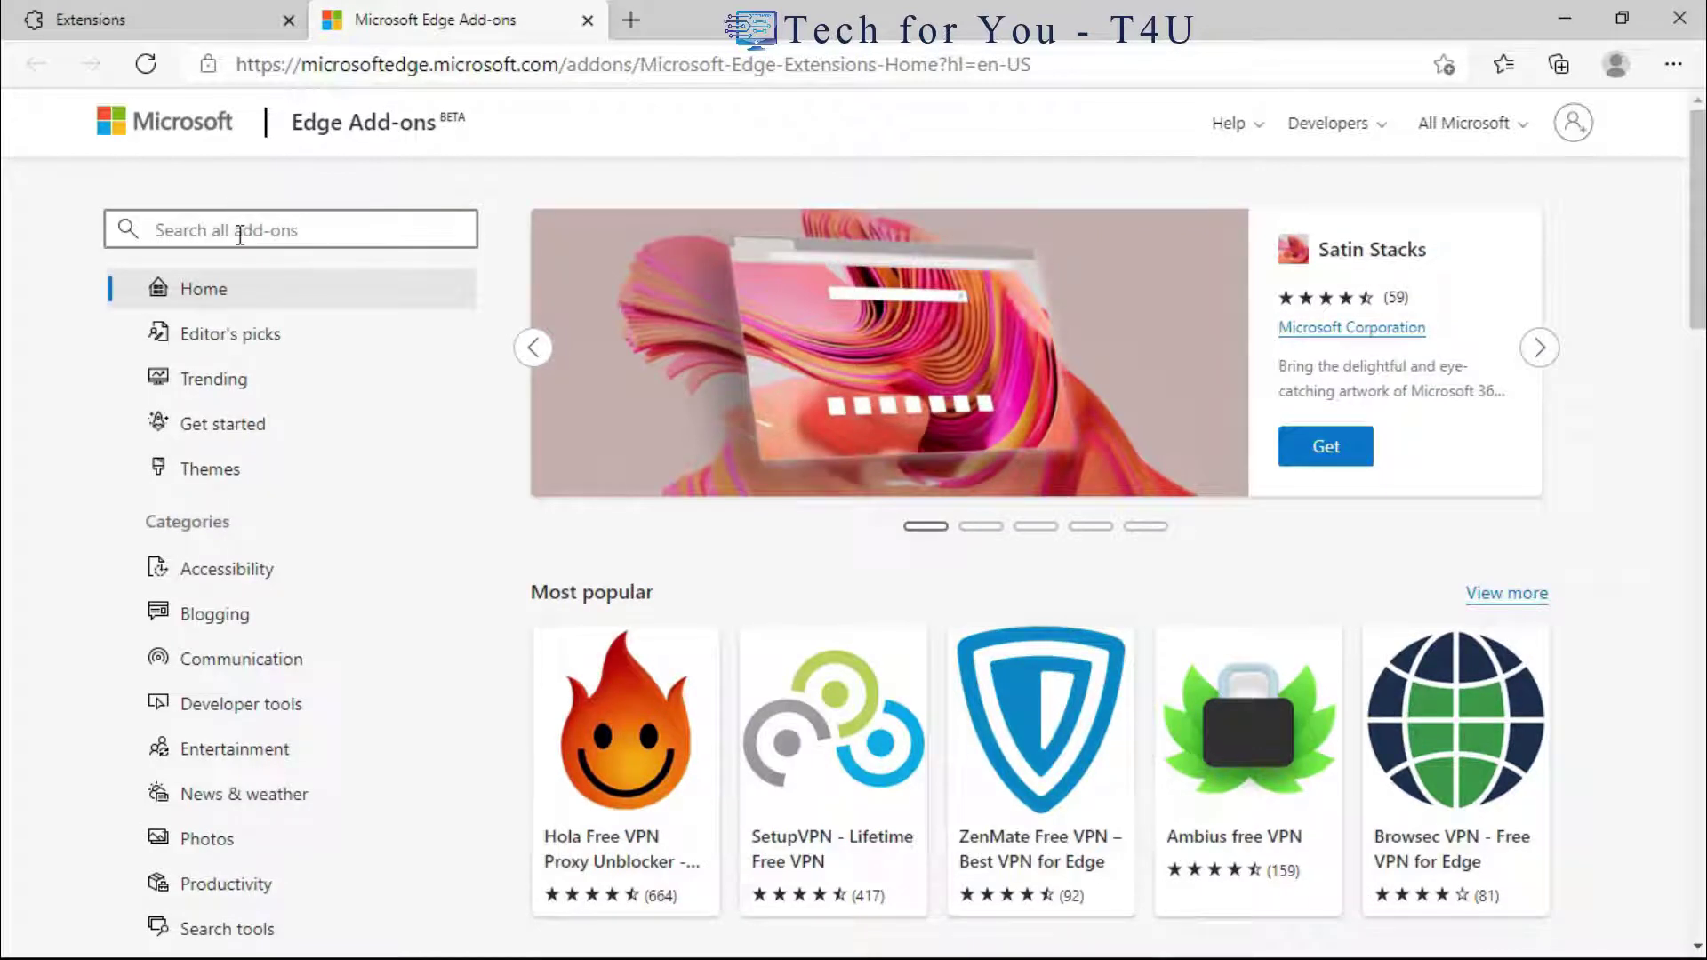
text(set)
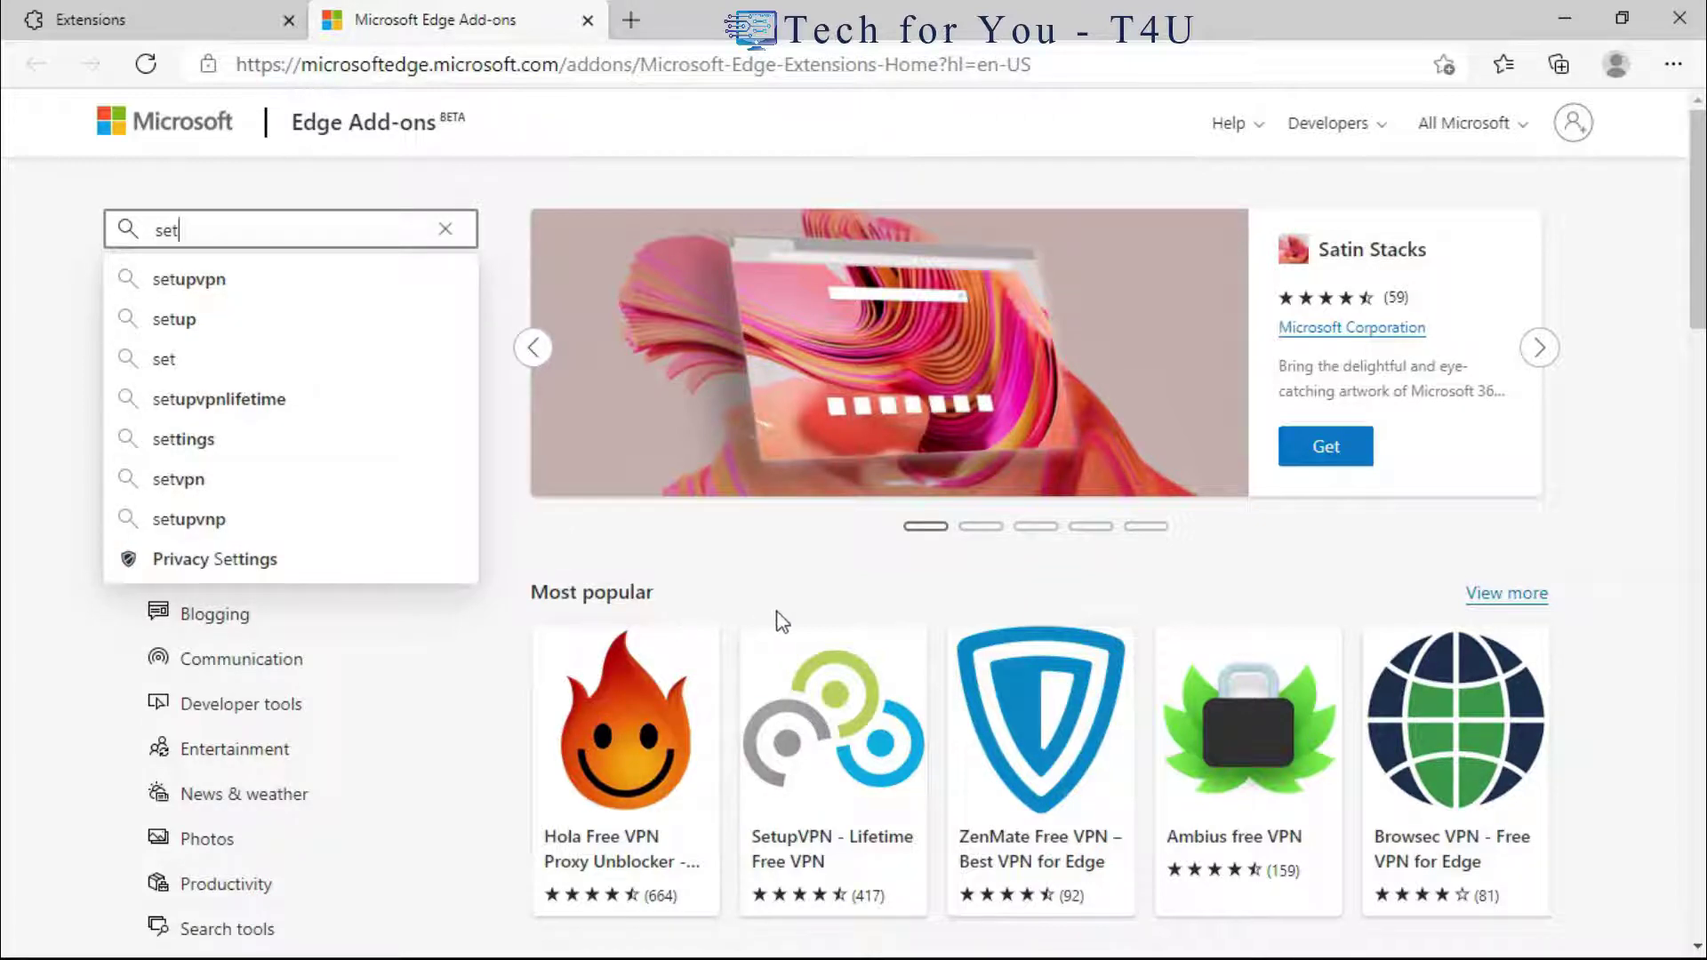
mouse_move(831, 694)
scroll(849, 728, down, 3)
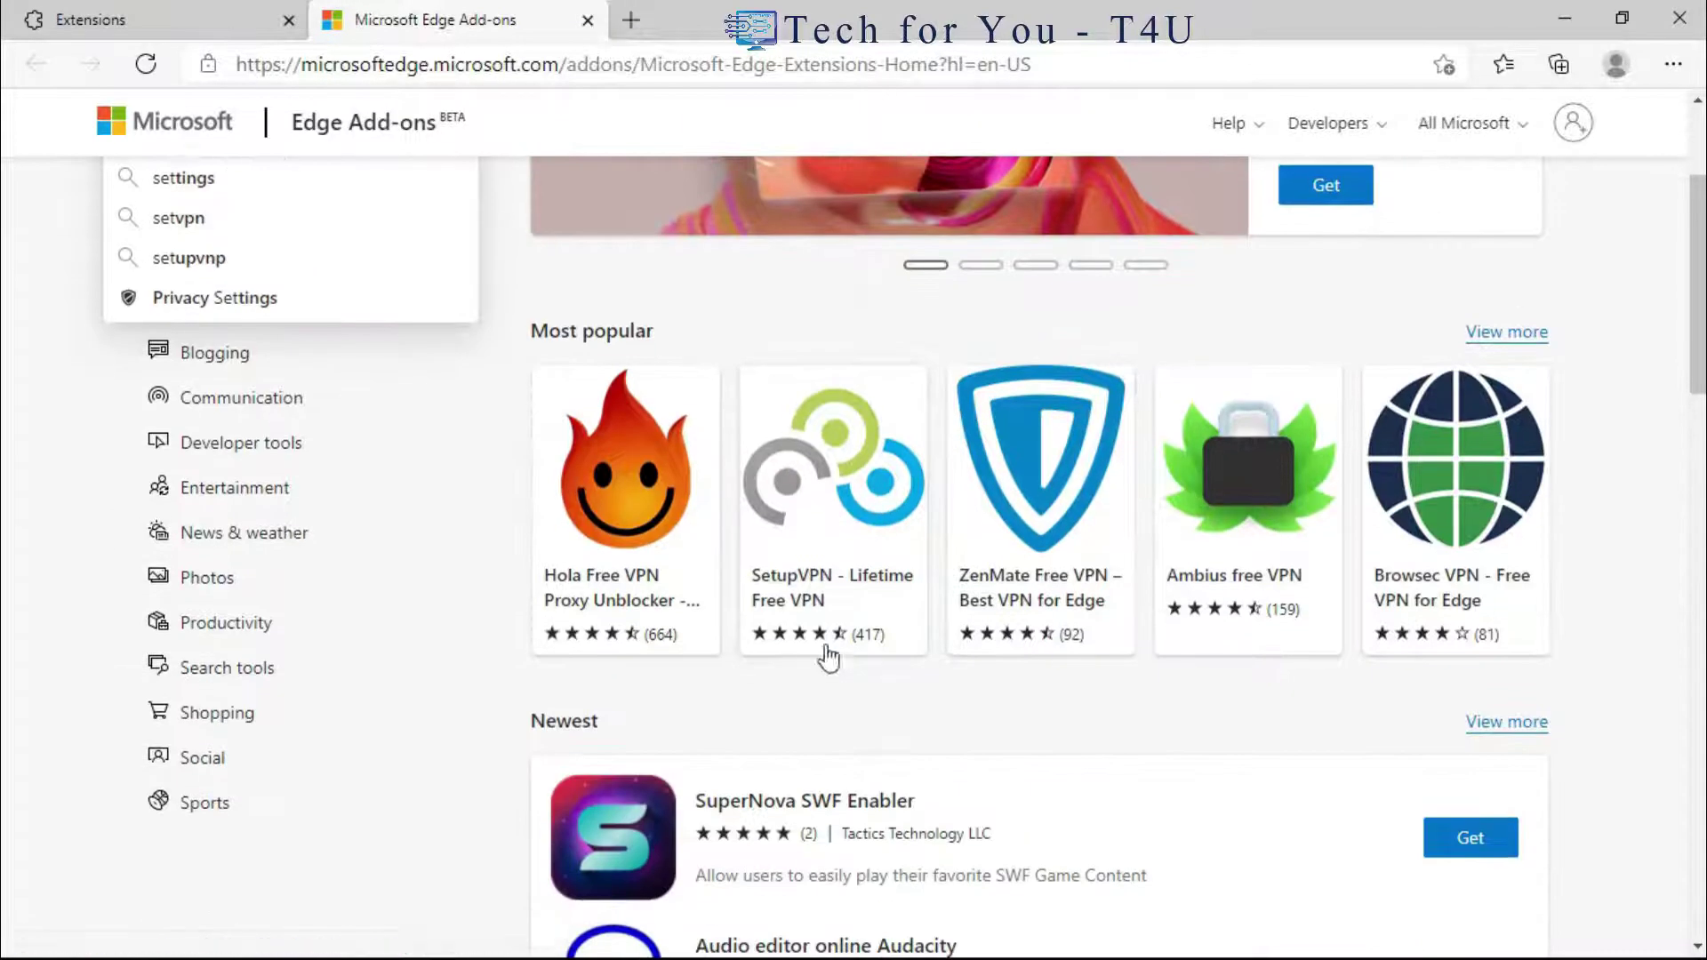
click(828, 625)
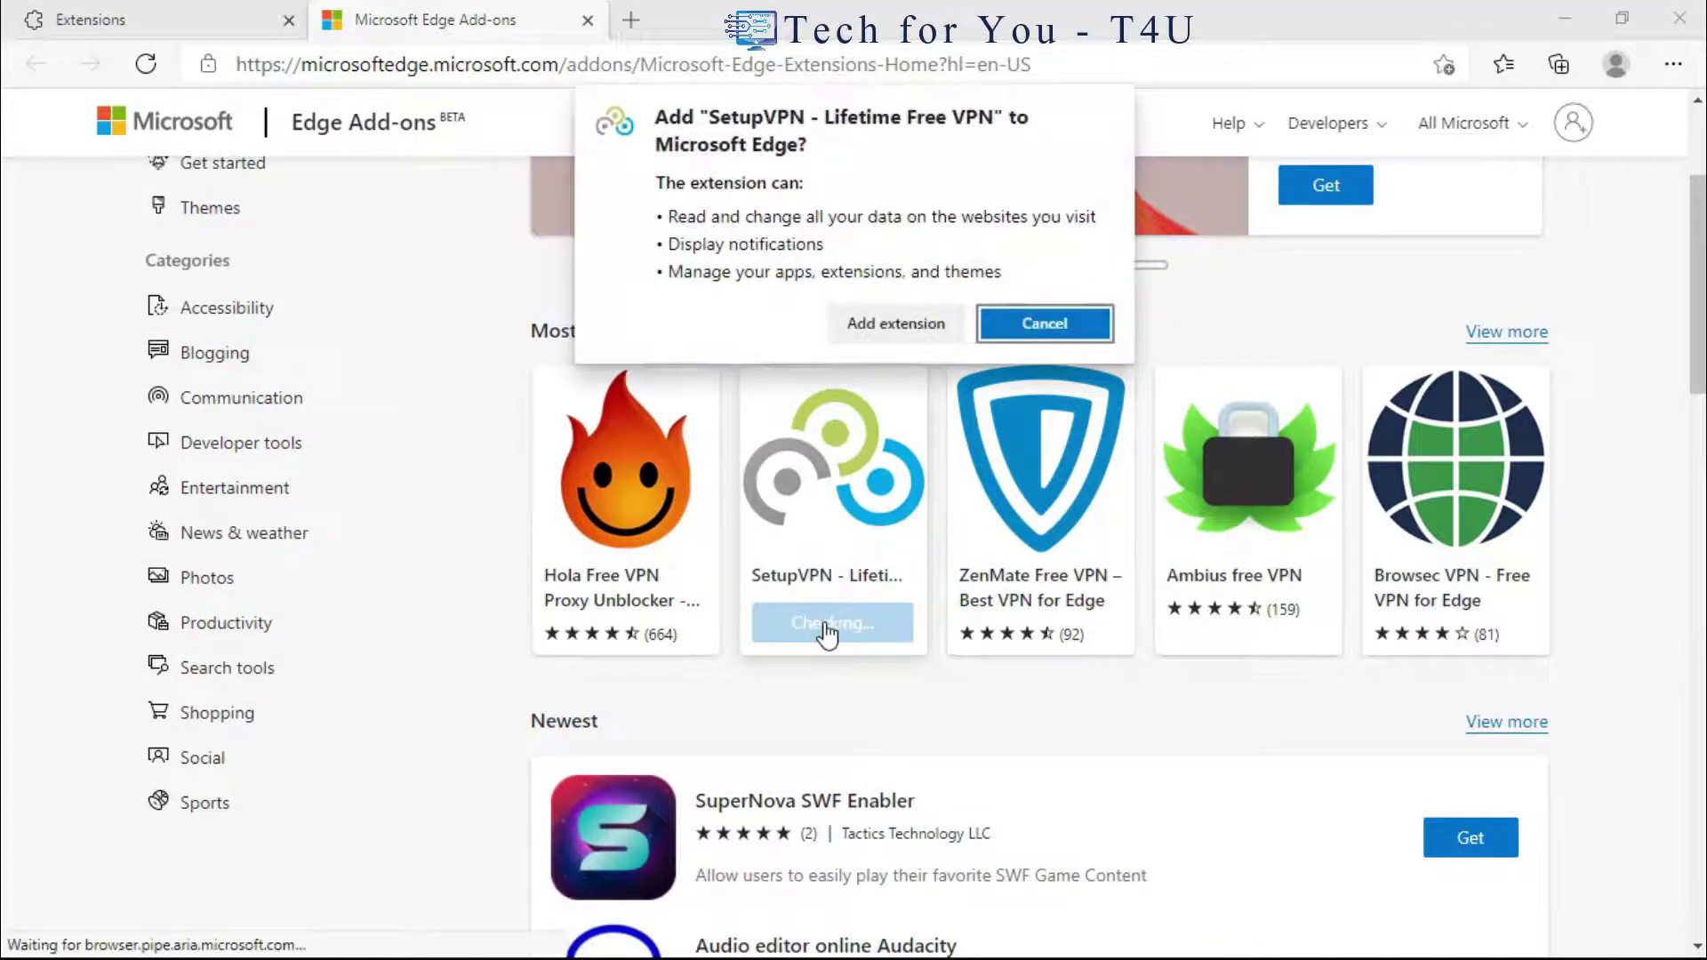
click(913, 336)
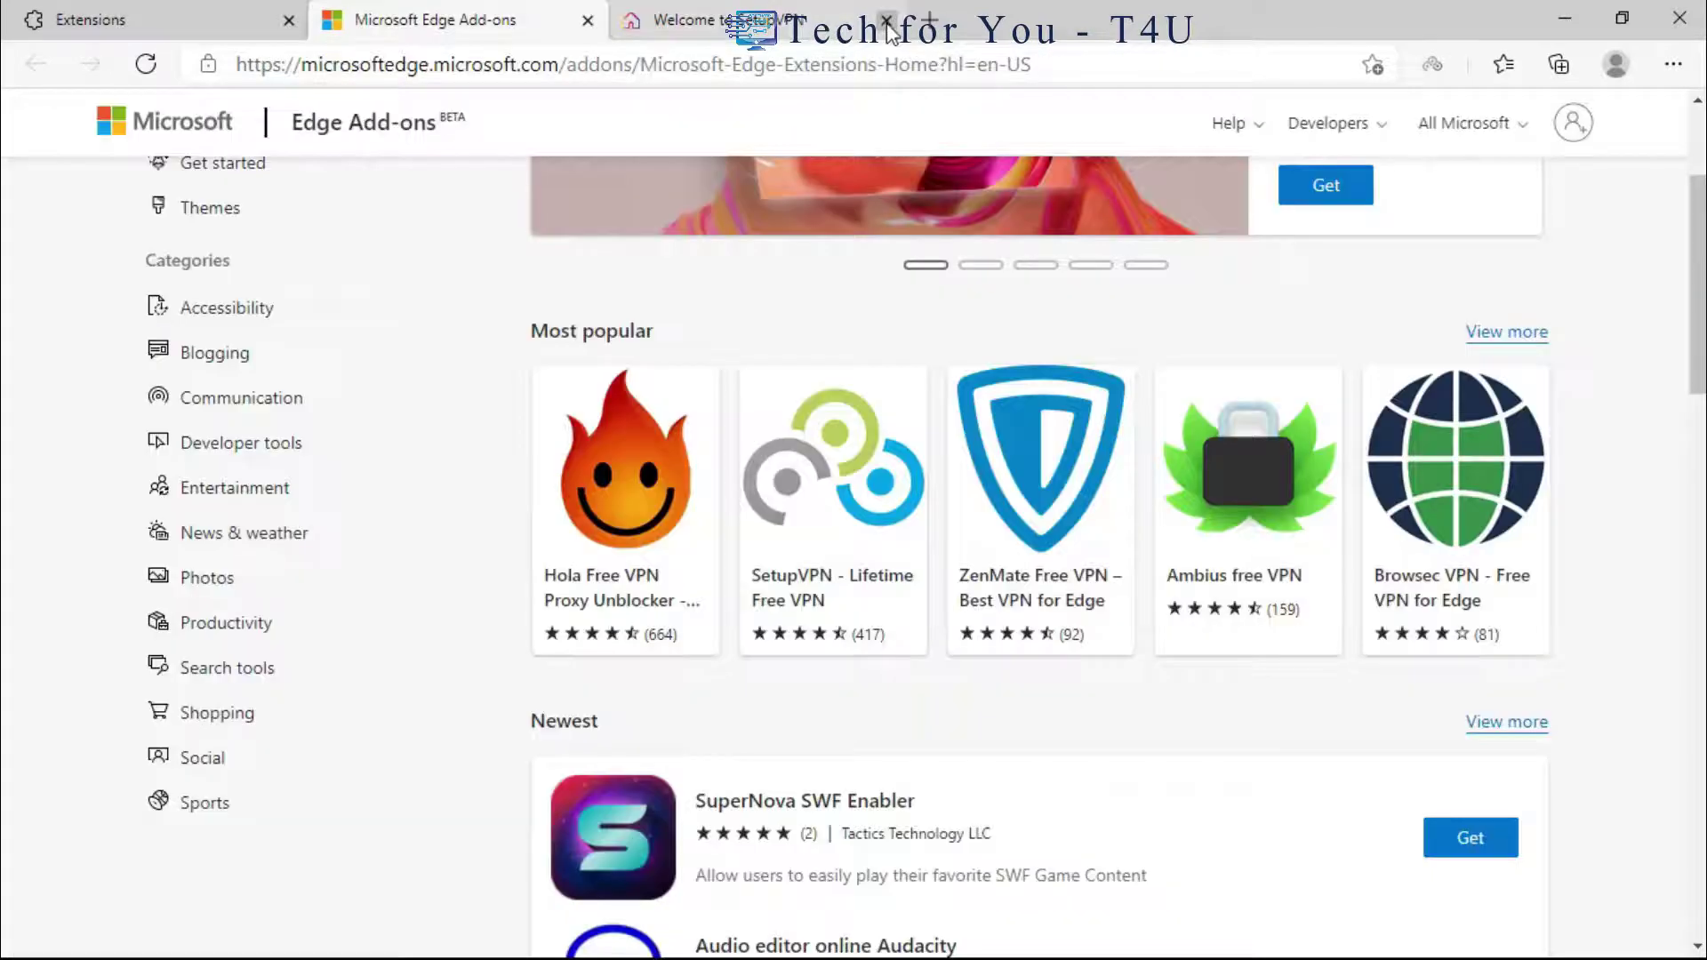
click(887, 20)
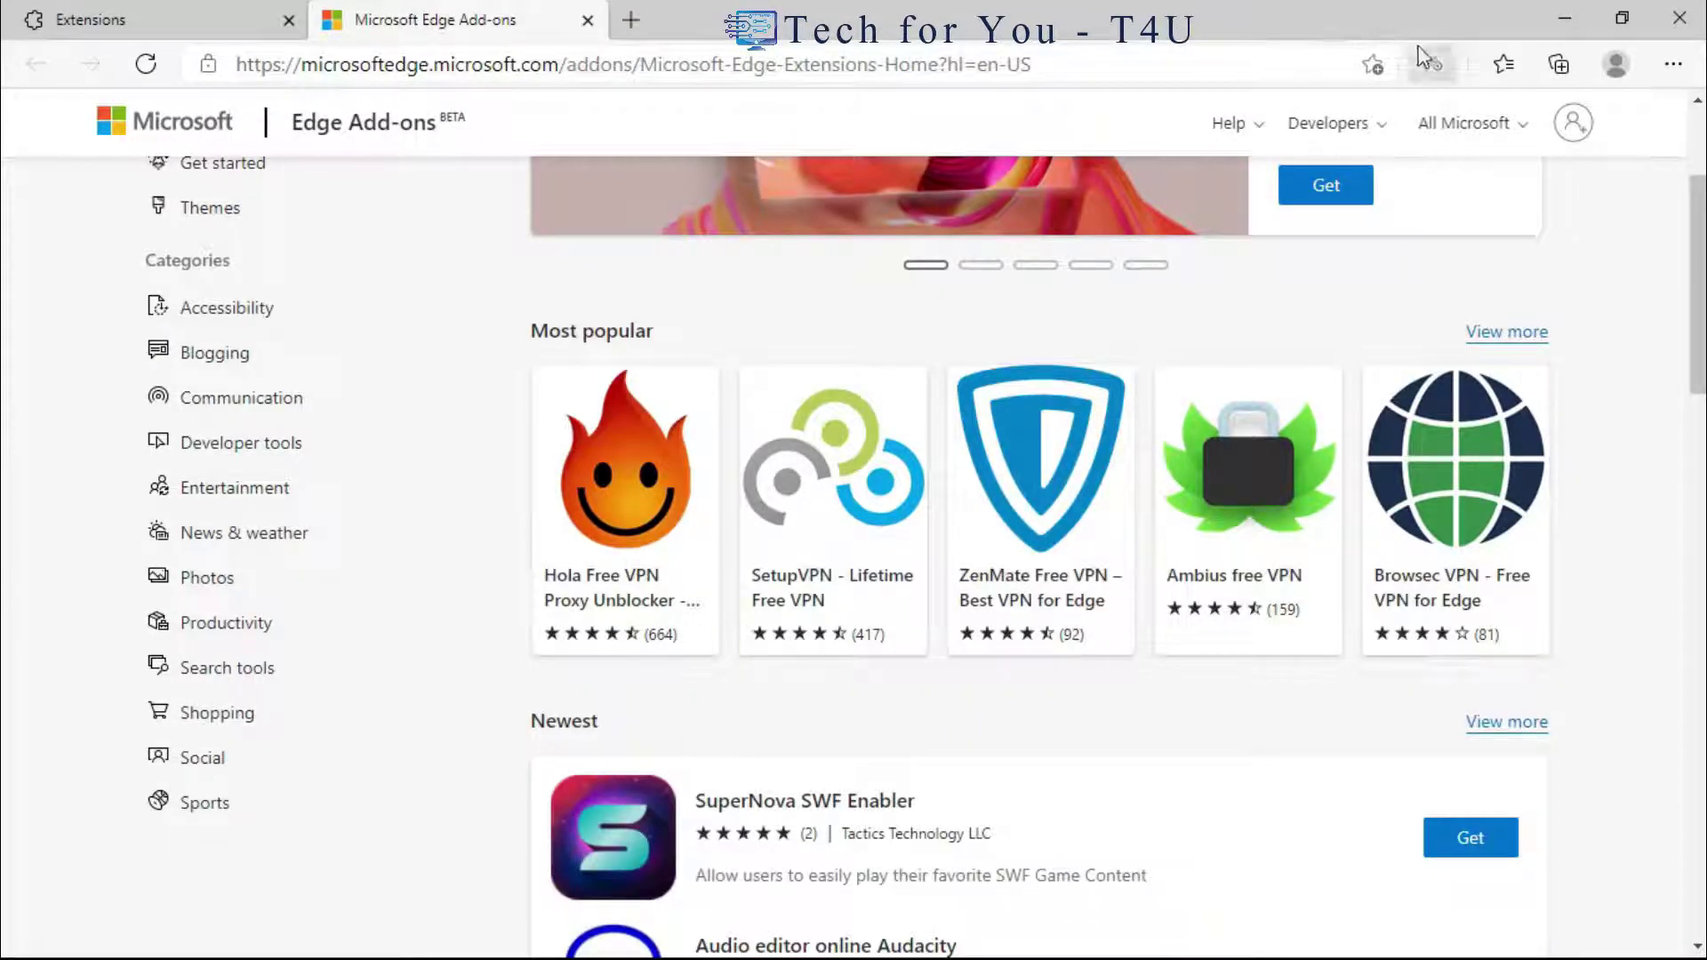
Open the SetupVPN extension and choose English as its language.
click(1425, 61)
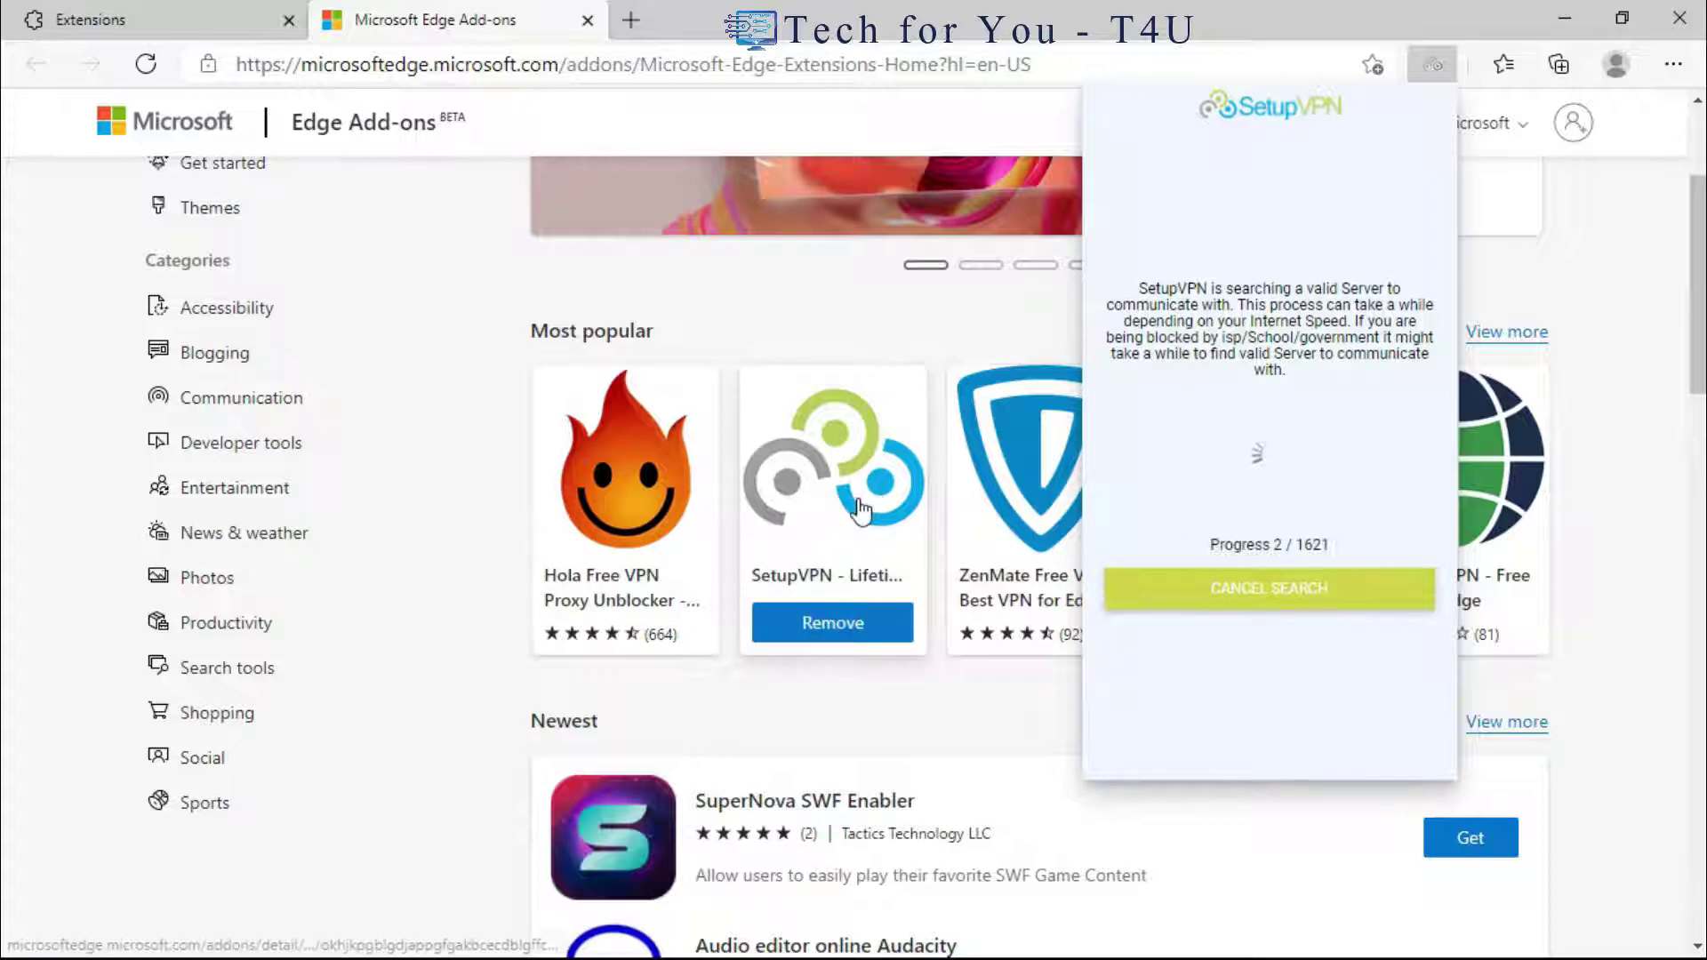
click(878, 278)
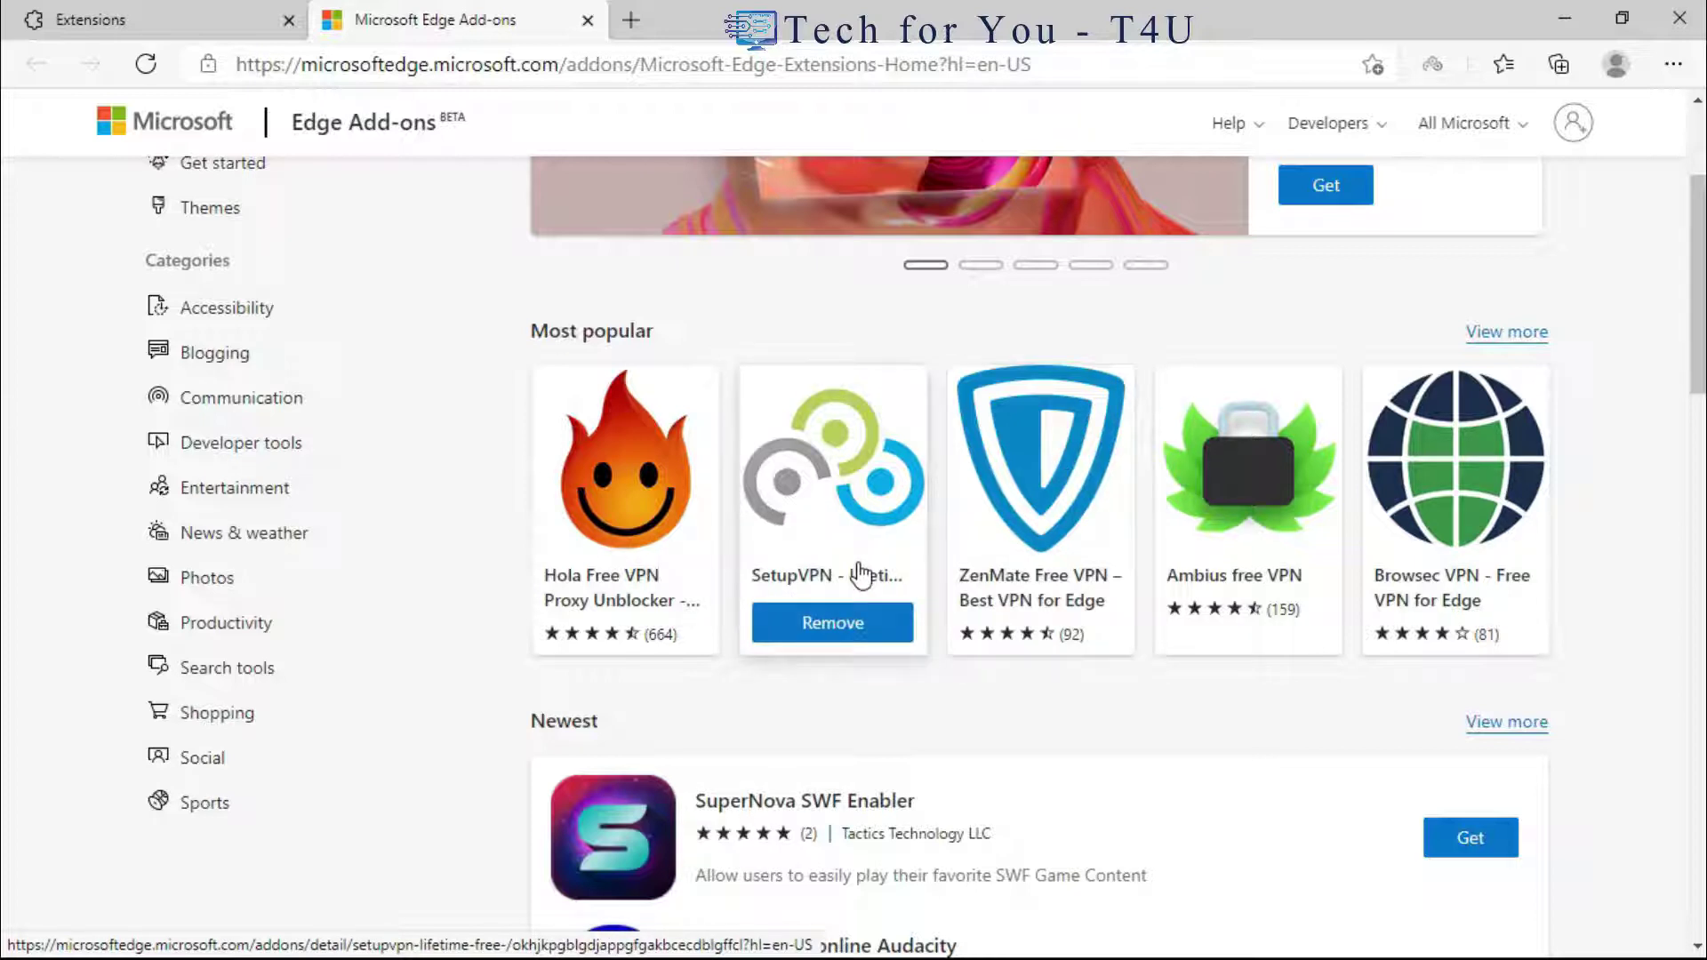
click(1430, 65)
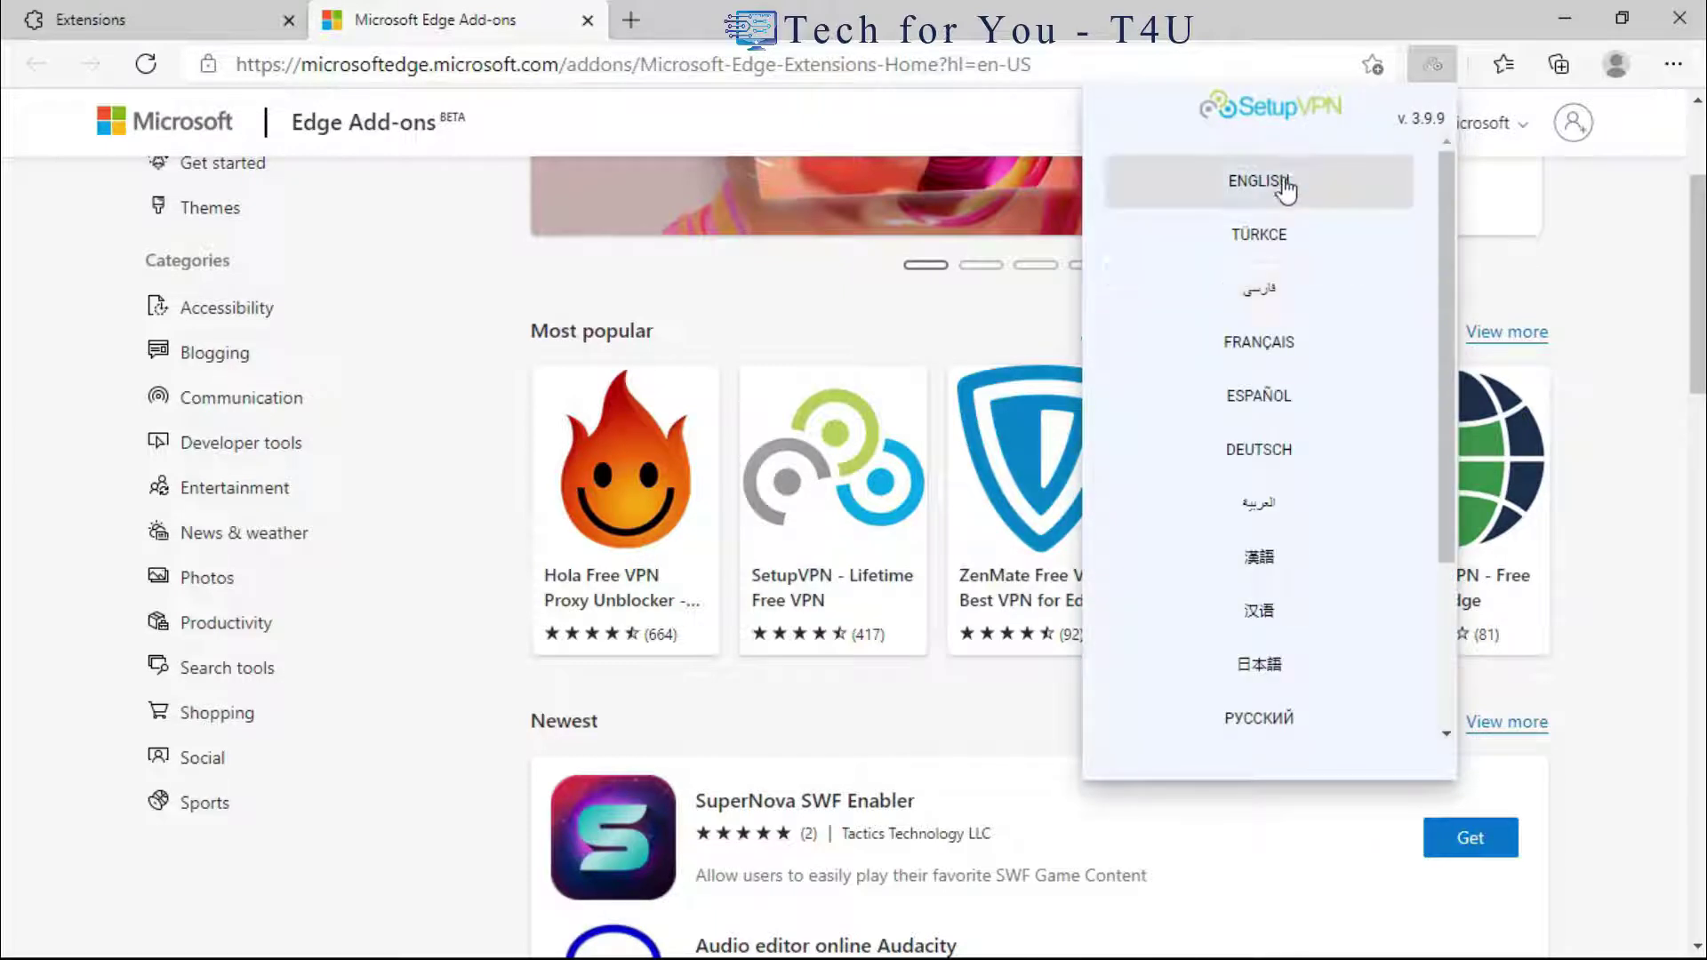
click(1285, 183)
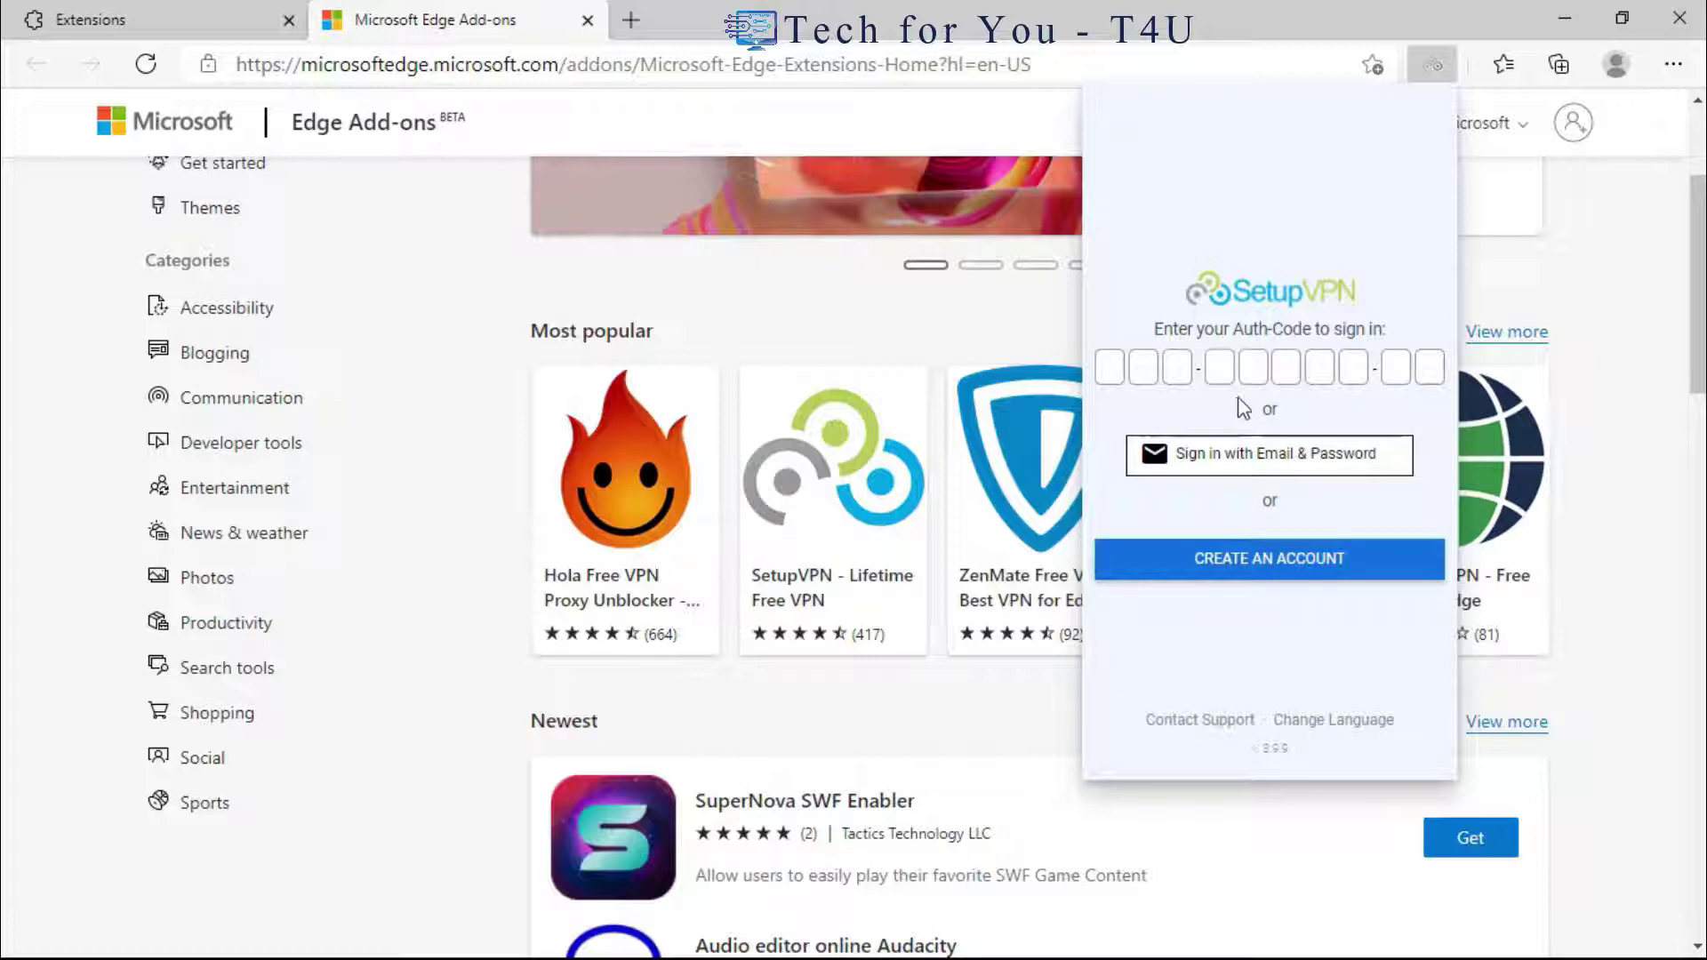
Create a new SetupVPN account, accepting the privacy policy, terms and conditions and license agreement, and continue to the location list.
click(1297, 569)
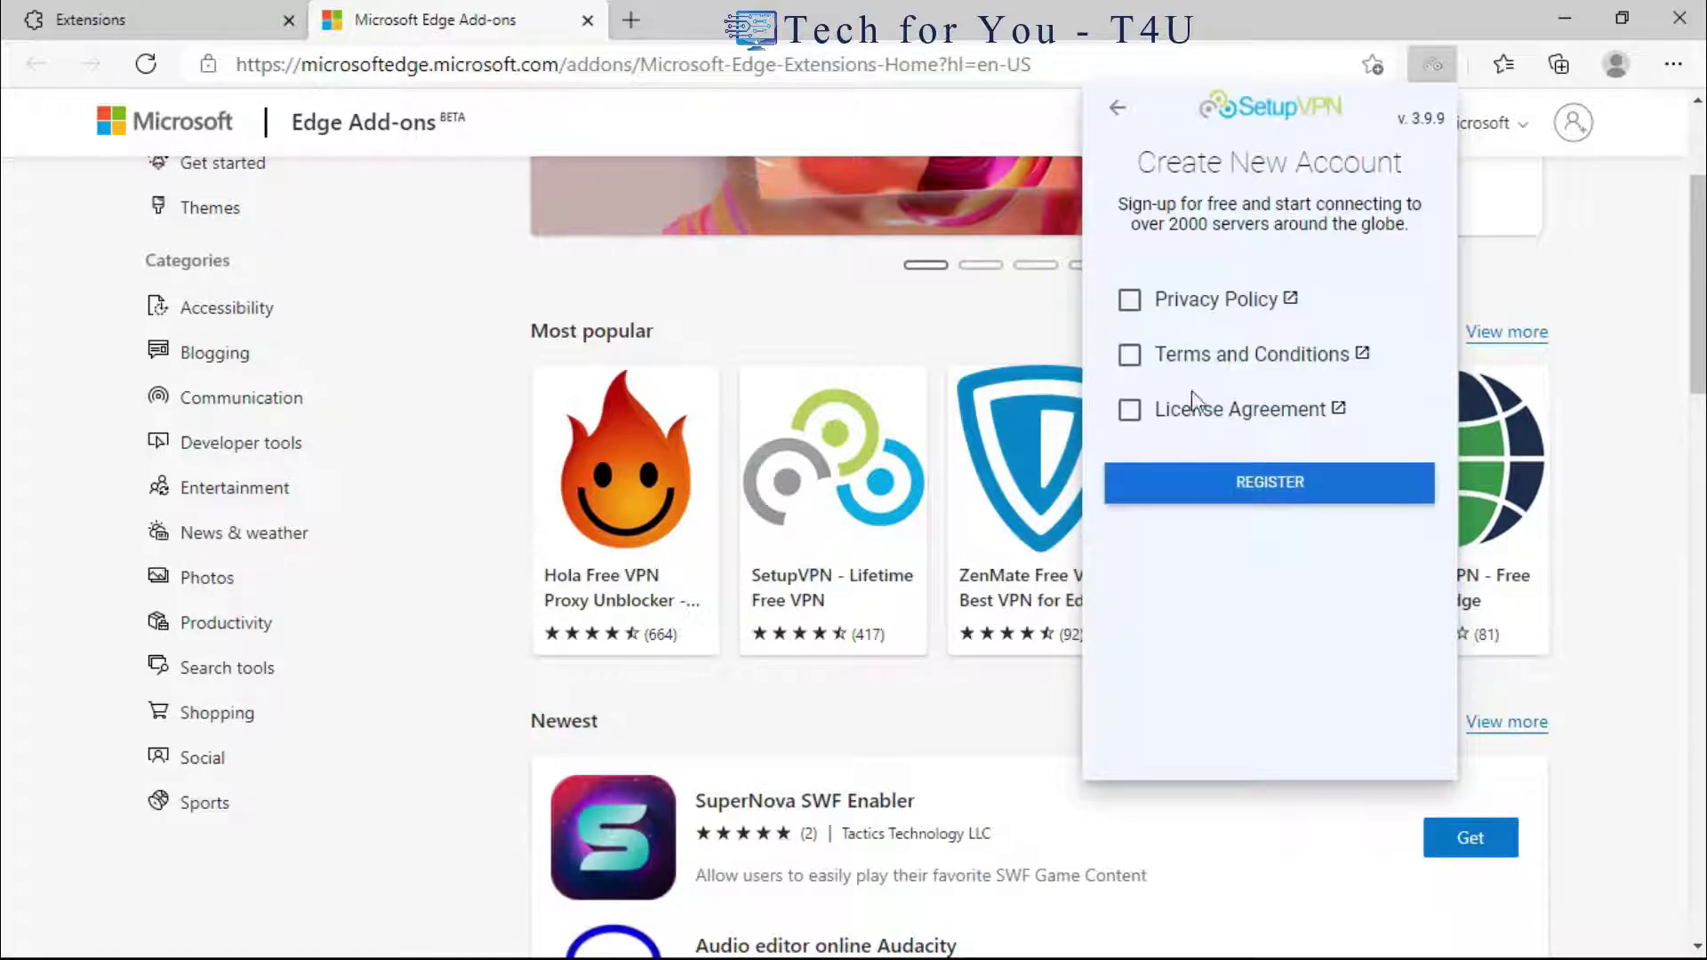
click(1125, 304)
click(1129, 410)
click(1203, 481)
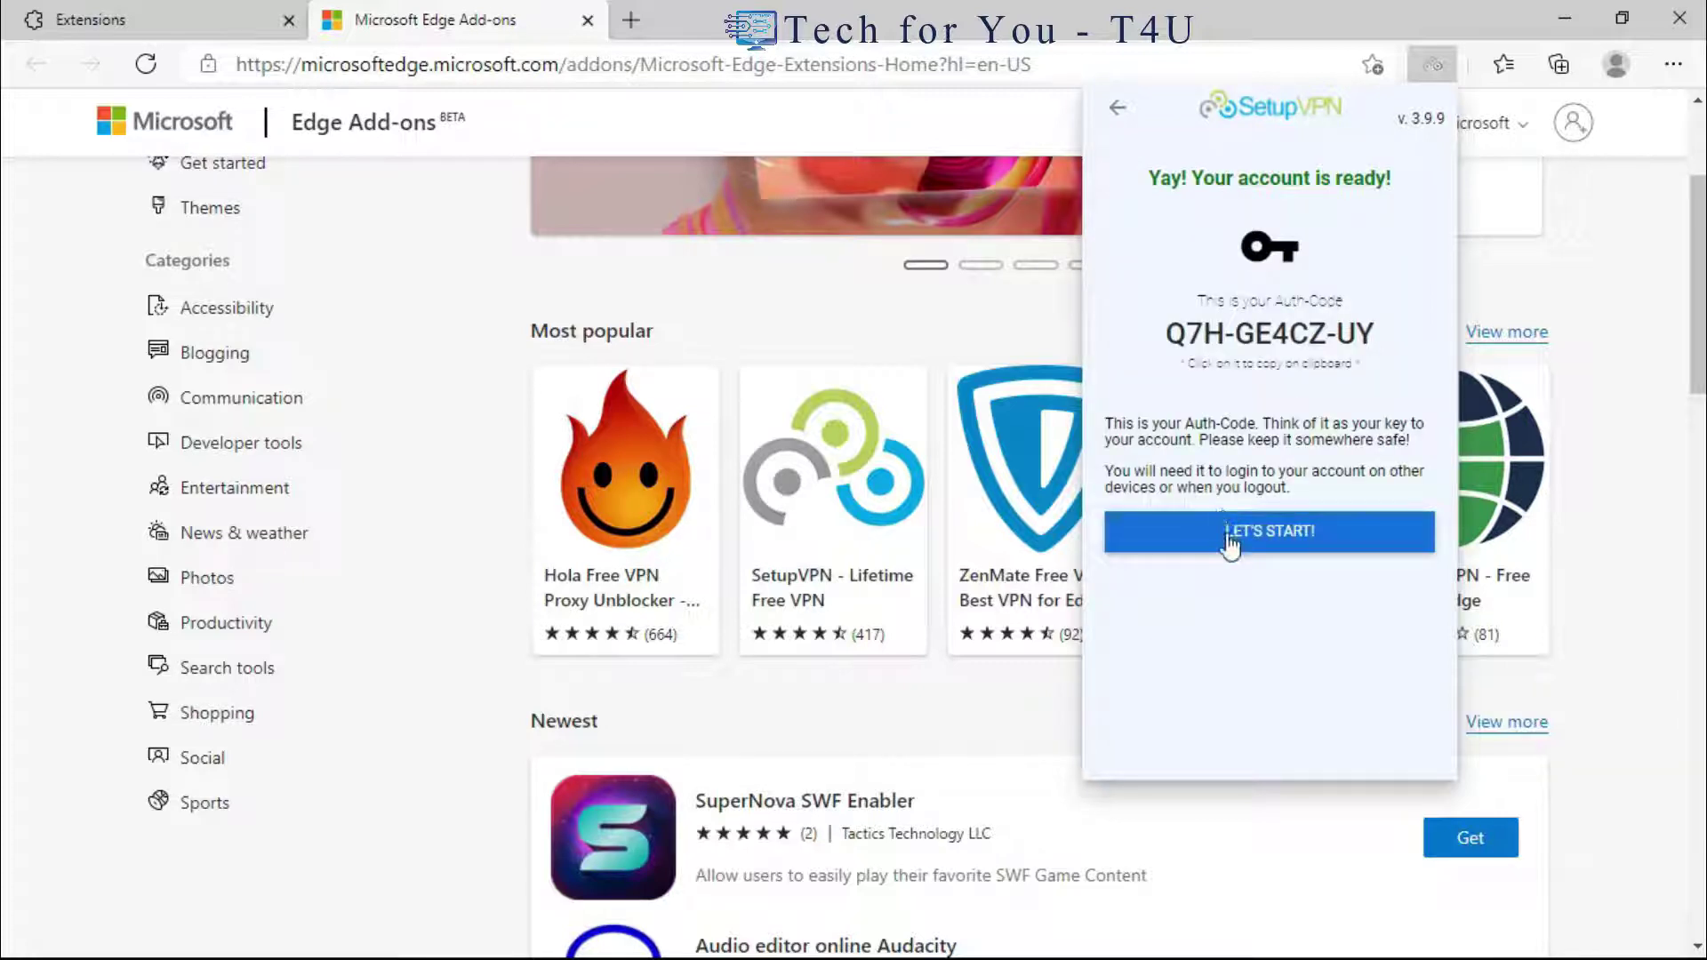
click(1229, 533)
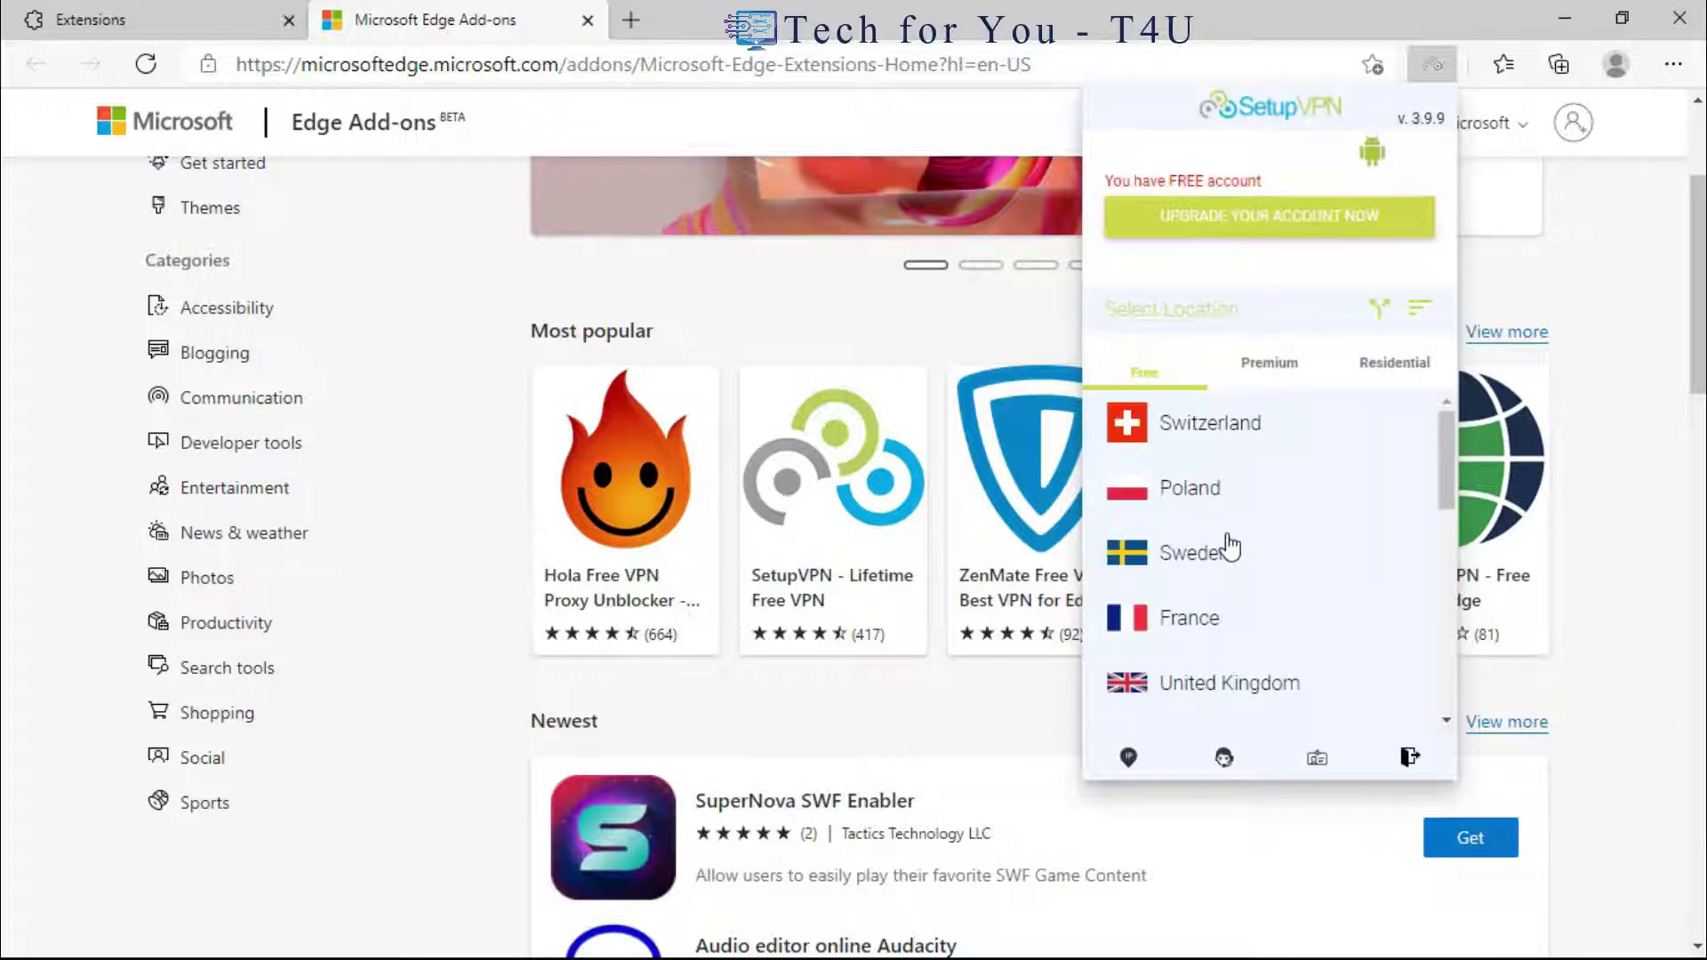
Look through the free and premium VPN locations and connect to the free Singapore location.
scroll(1227, 478, down, 4)
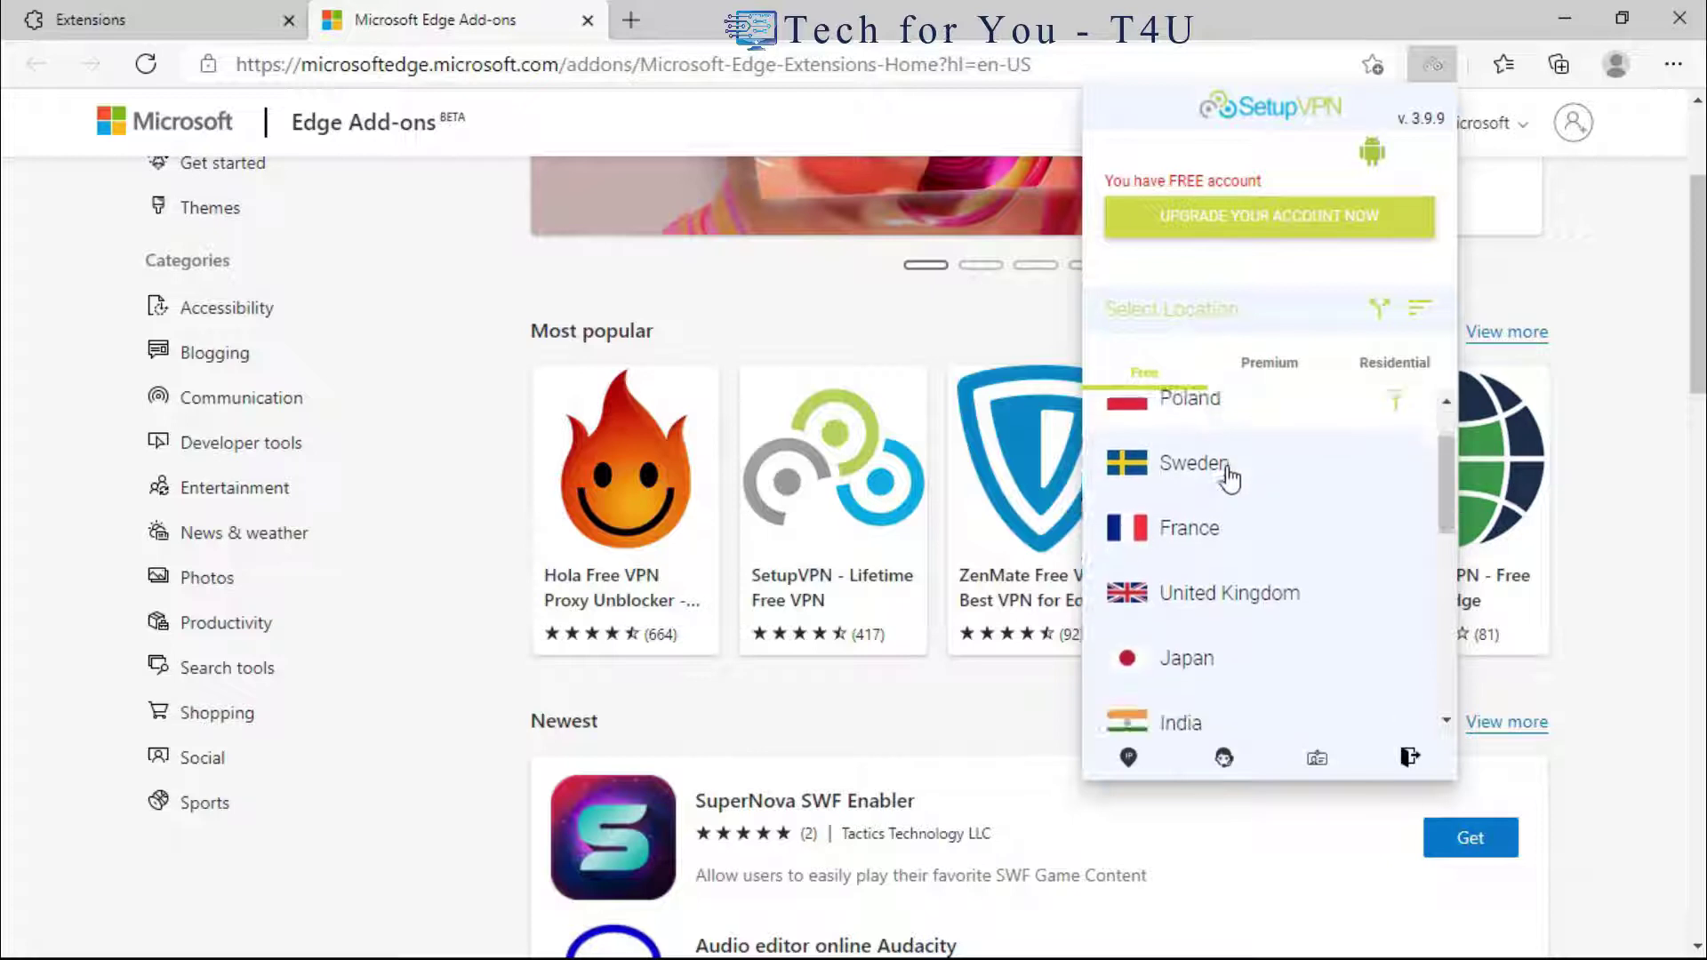
scroll(1218, 476, down, 2)
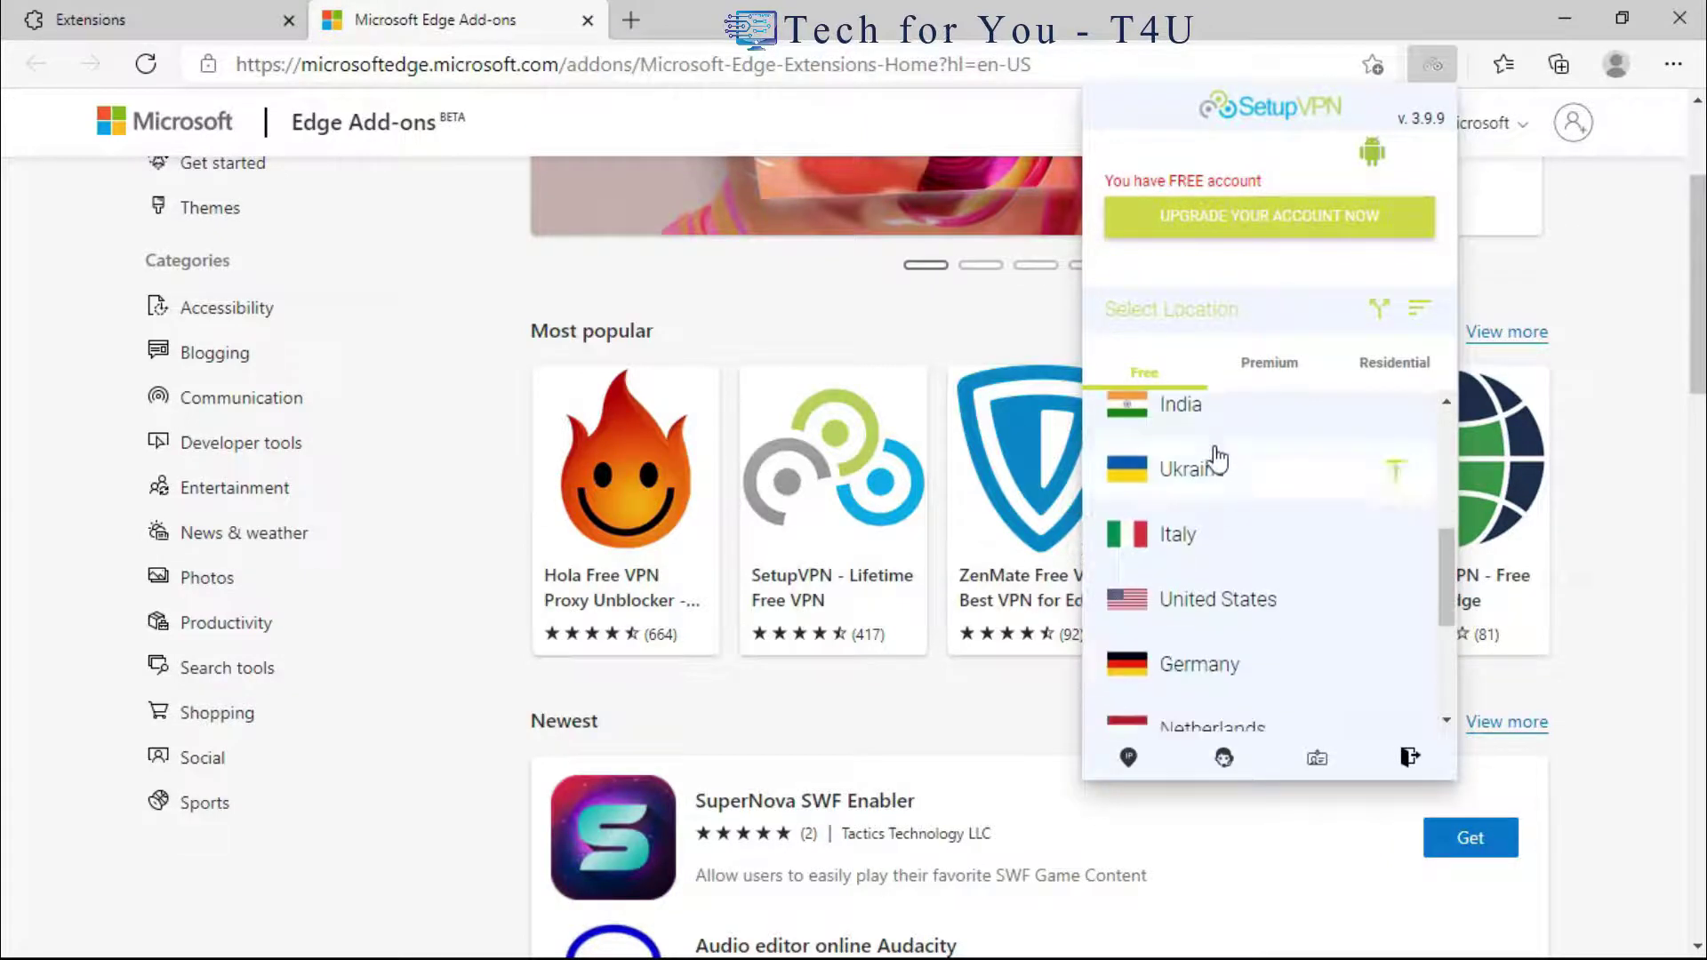
click(1261, 382)
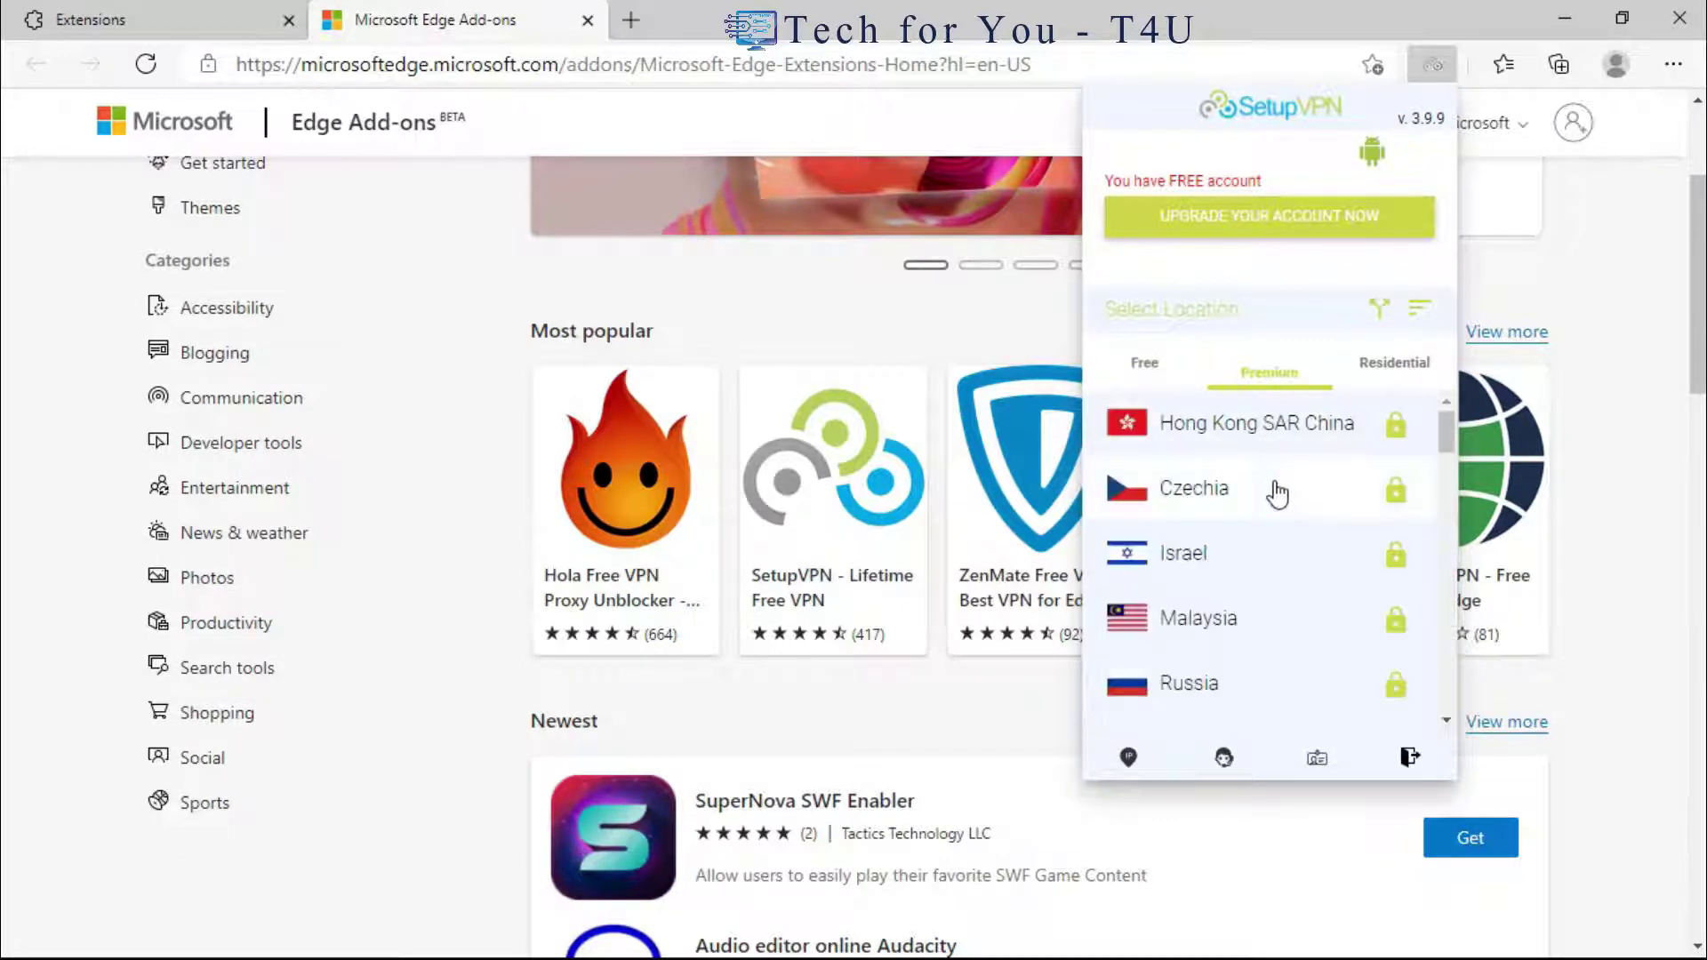
scroll(1283, 488, down, 1)
scroll(1285, 488, down, 10)
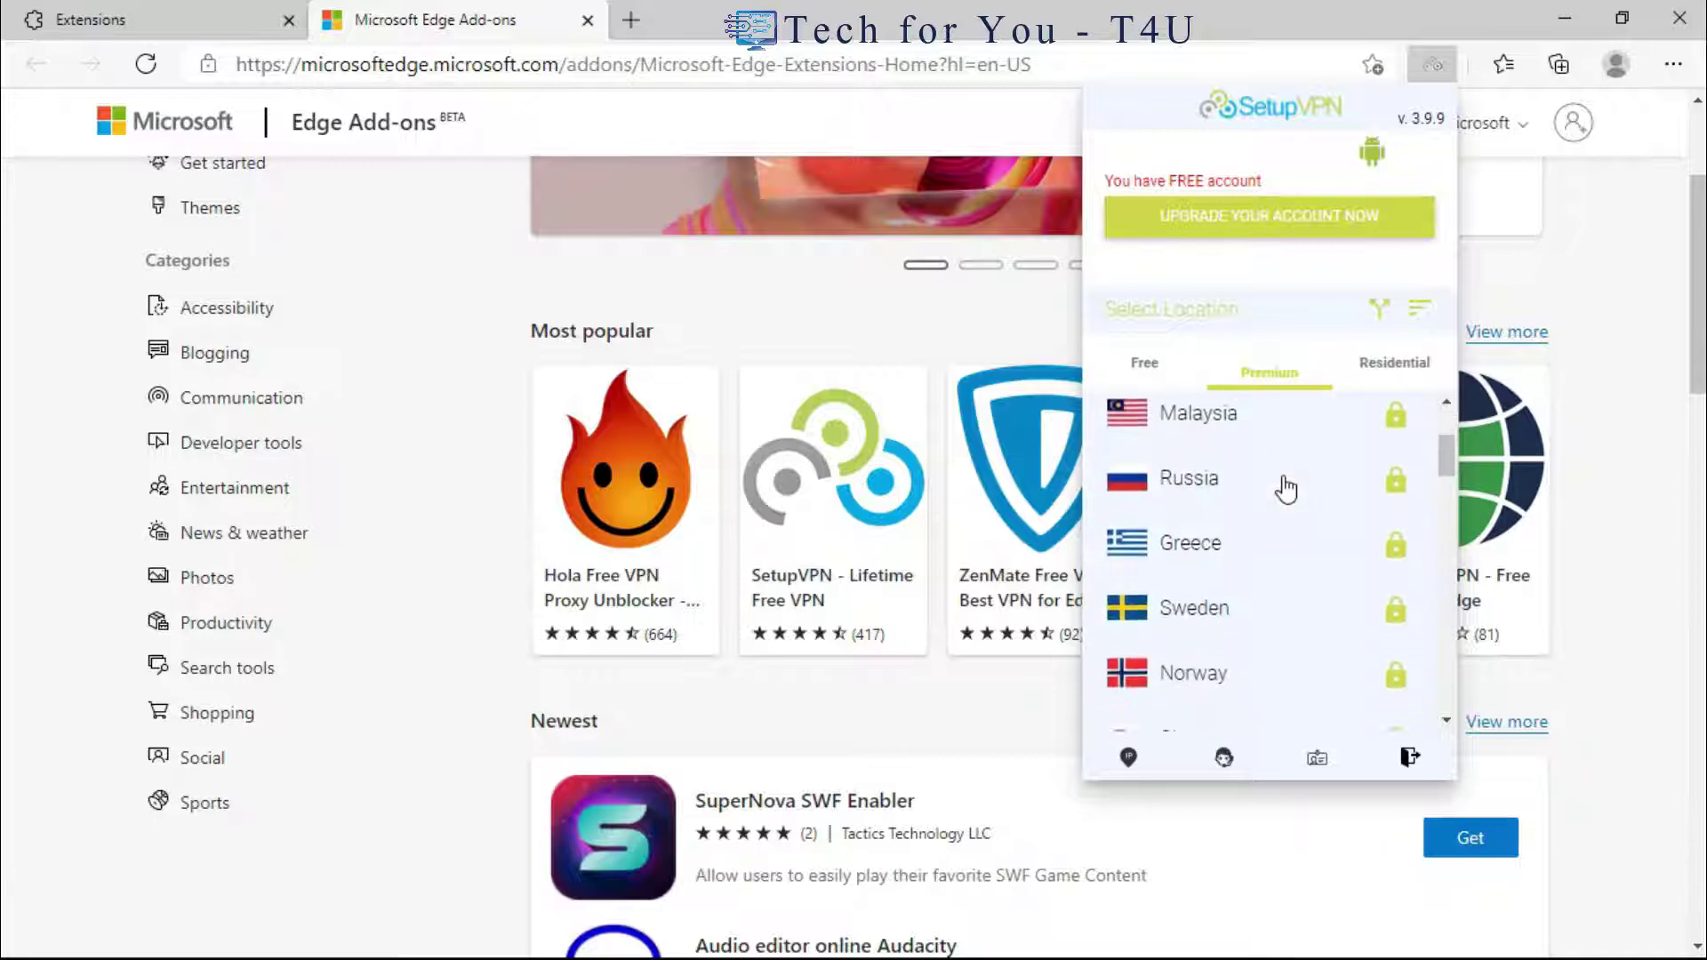
click(1147, 364)
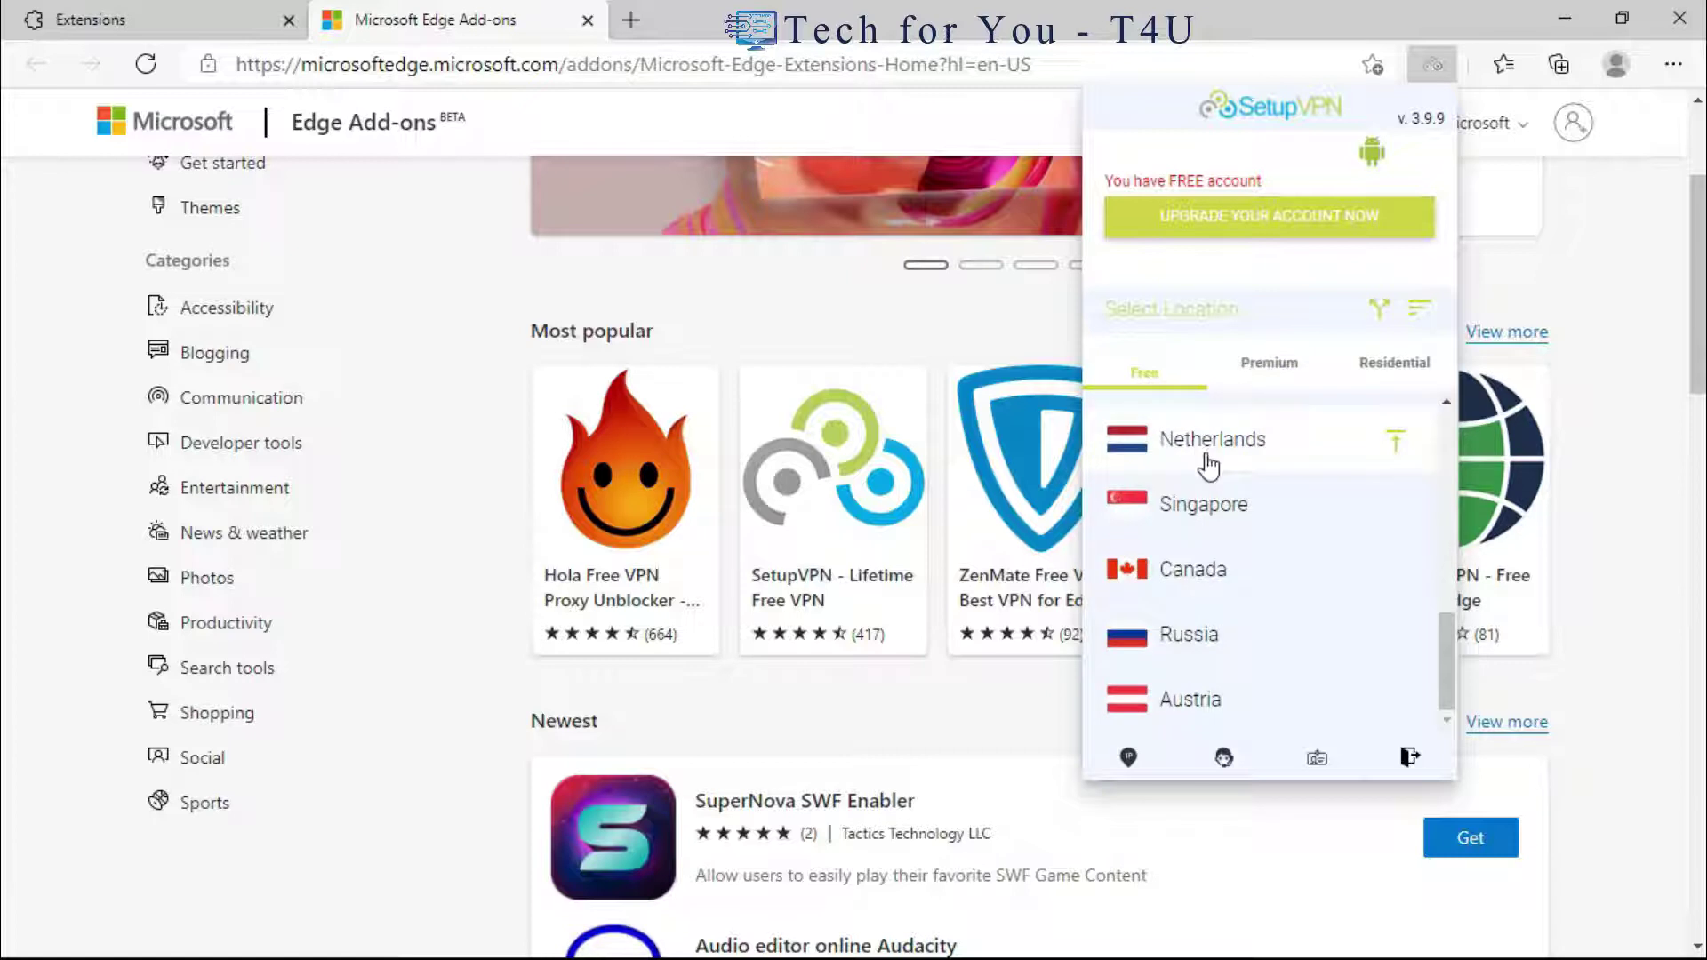
scroll(1239, 614, up, 1)
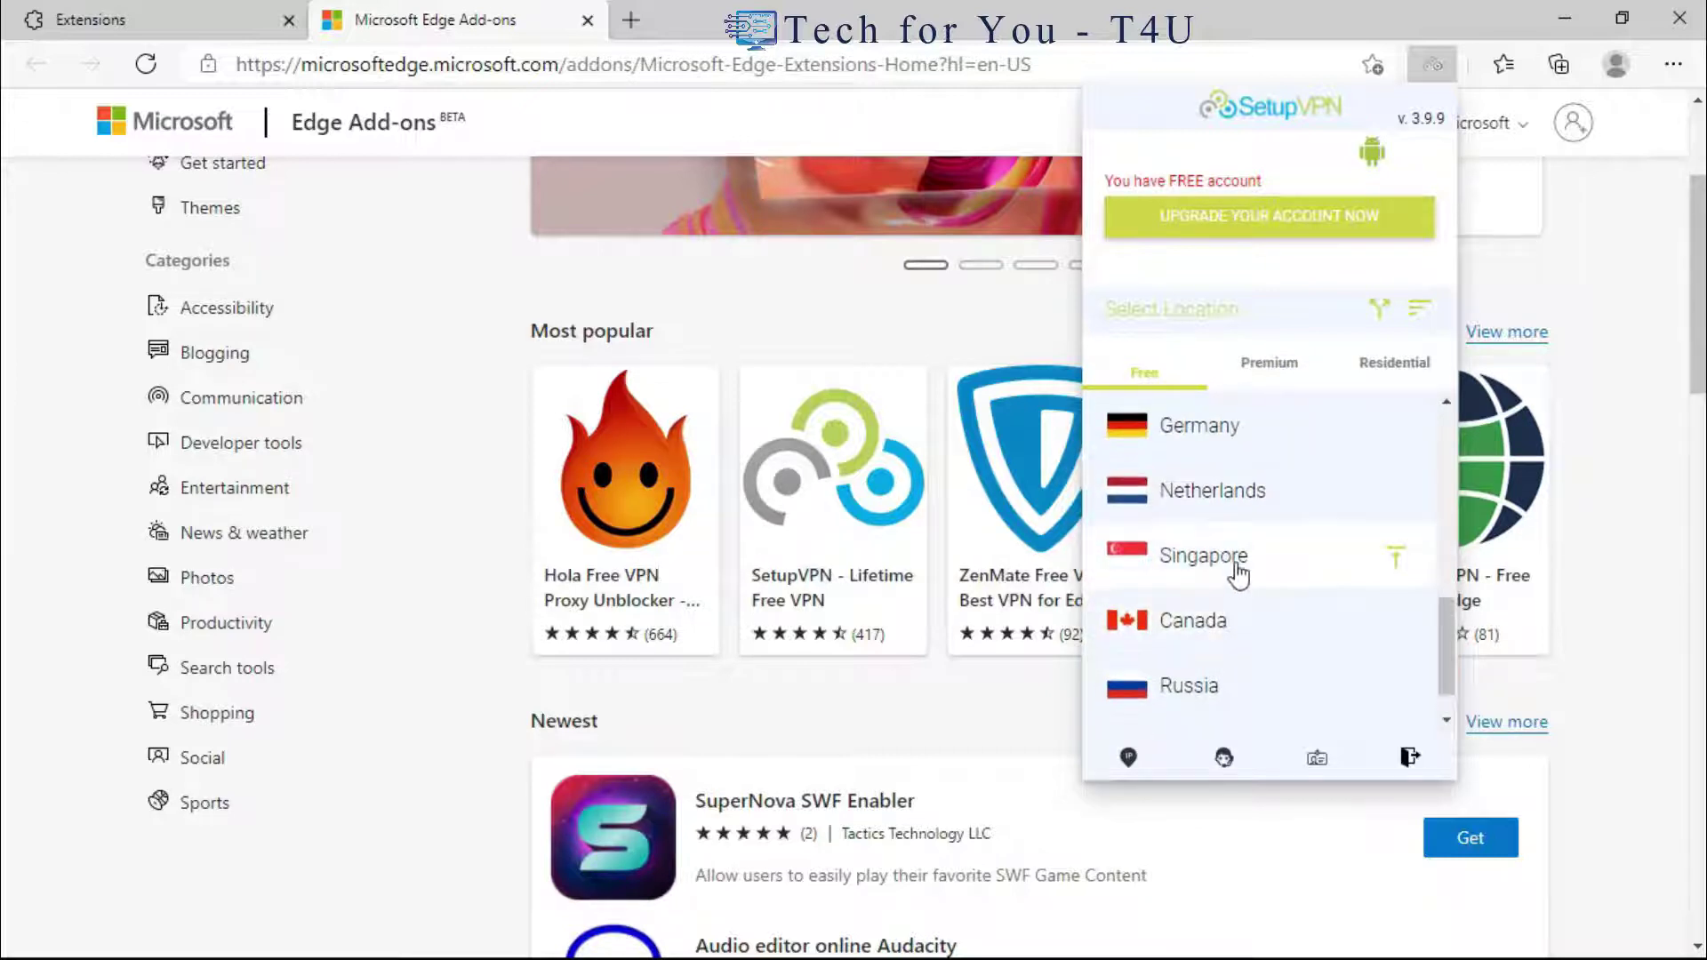
click(1204, 556)
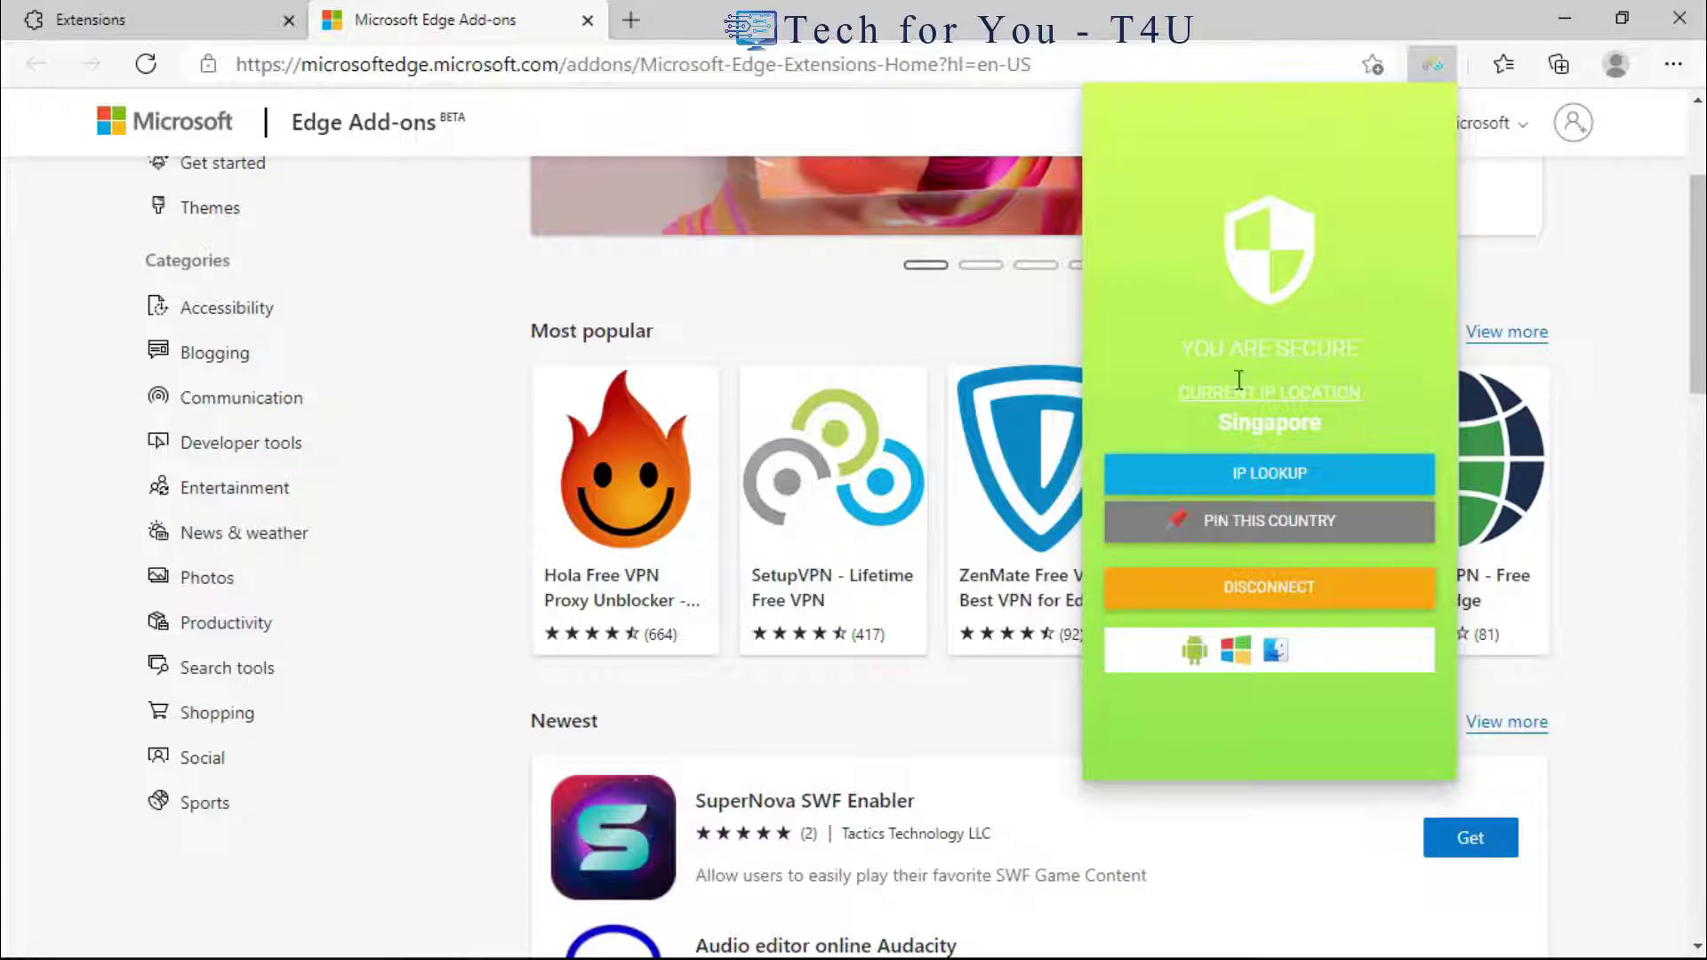
click(999, 42)
Search the web for "google" in a new tab and open the Google website from the results.
click(631, 19)
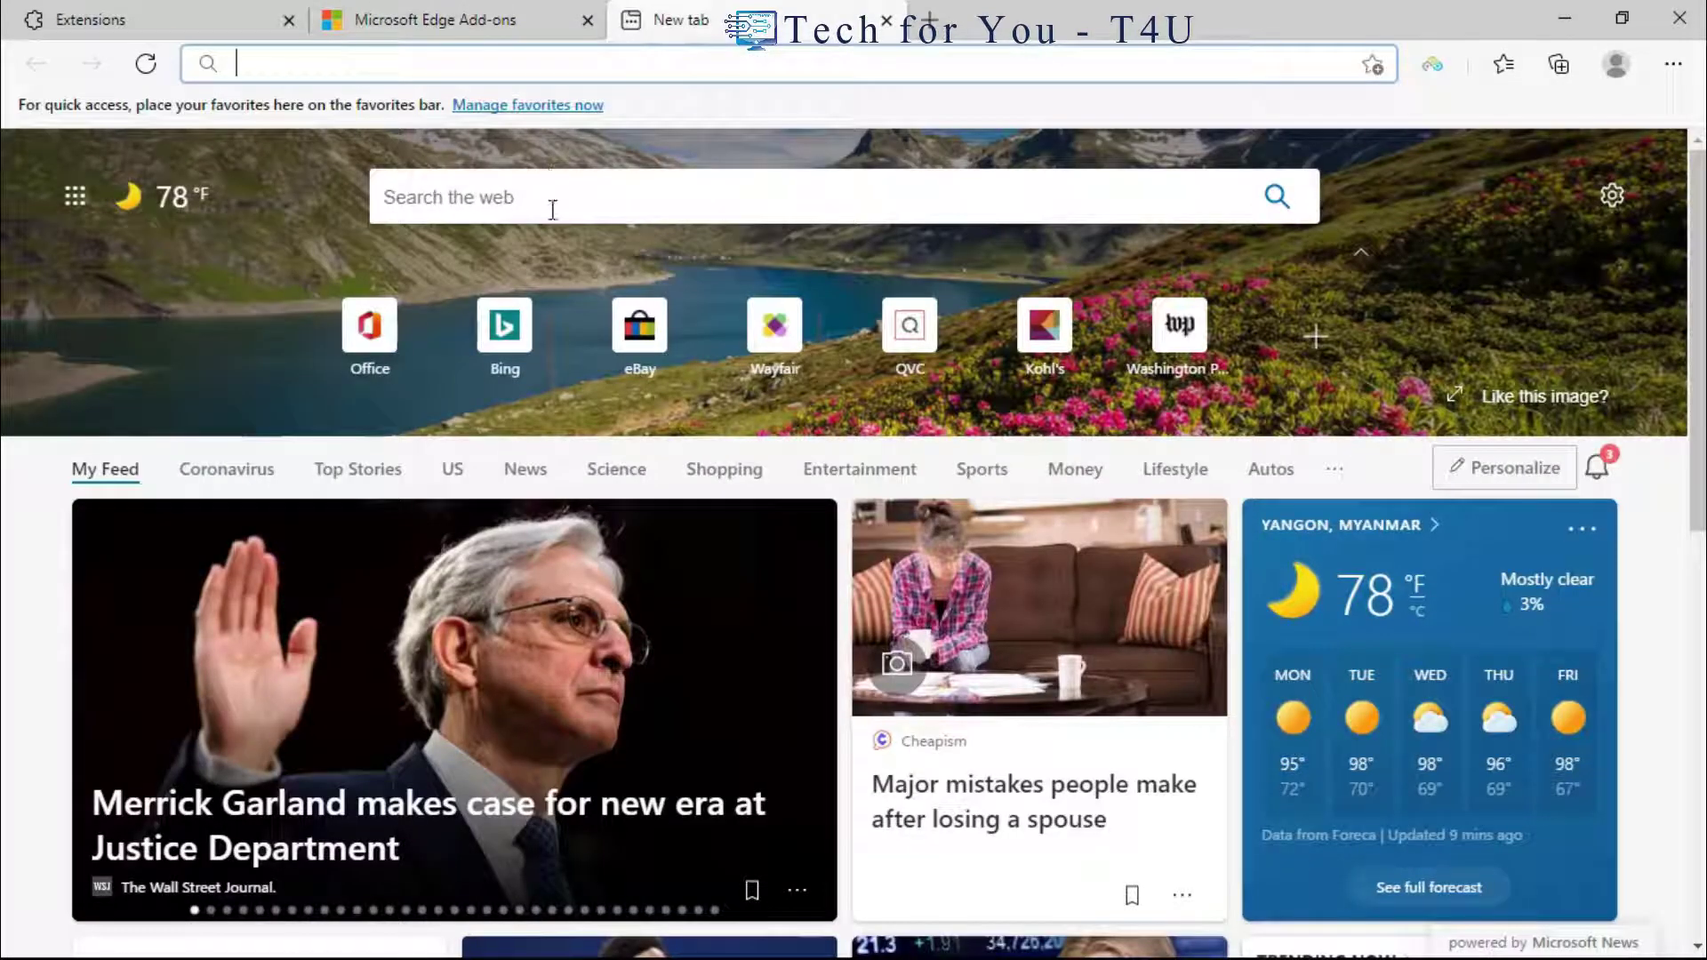
click(552, 211)
text(google)
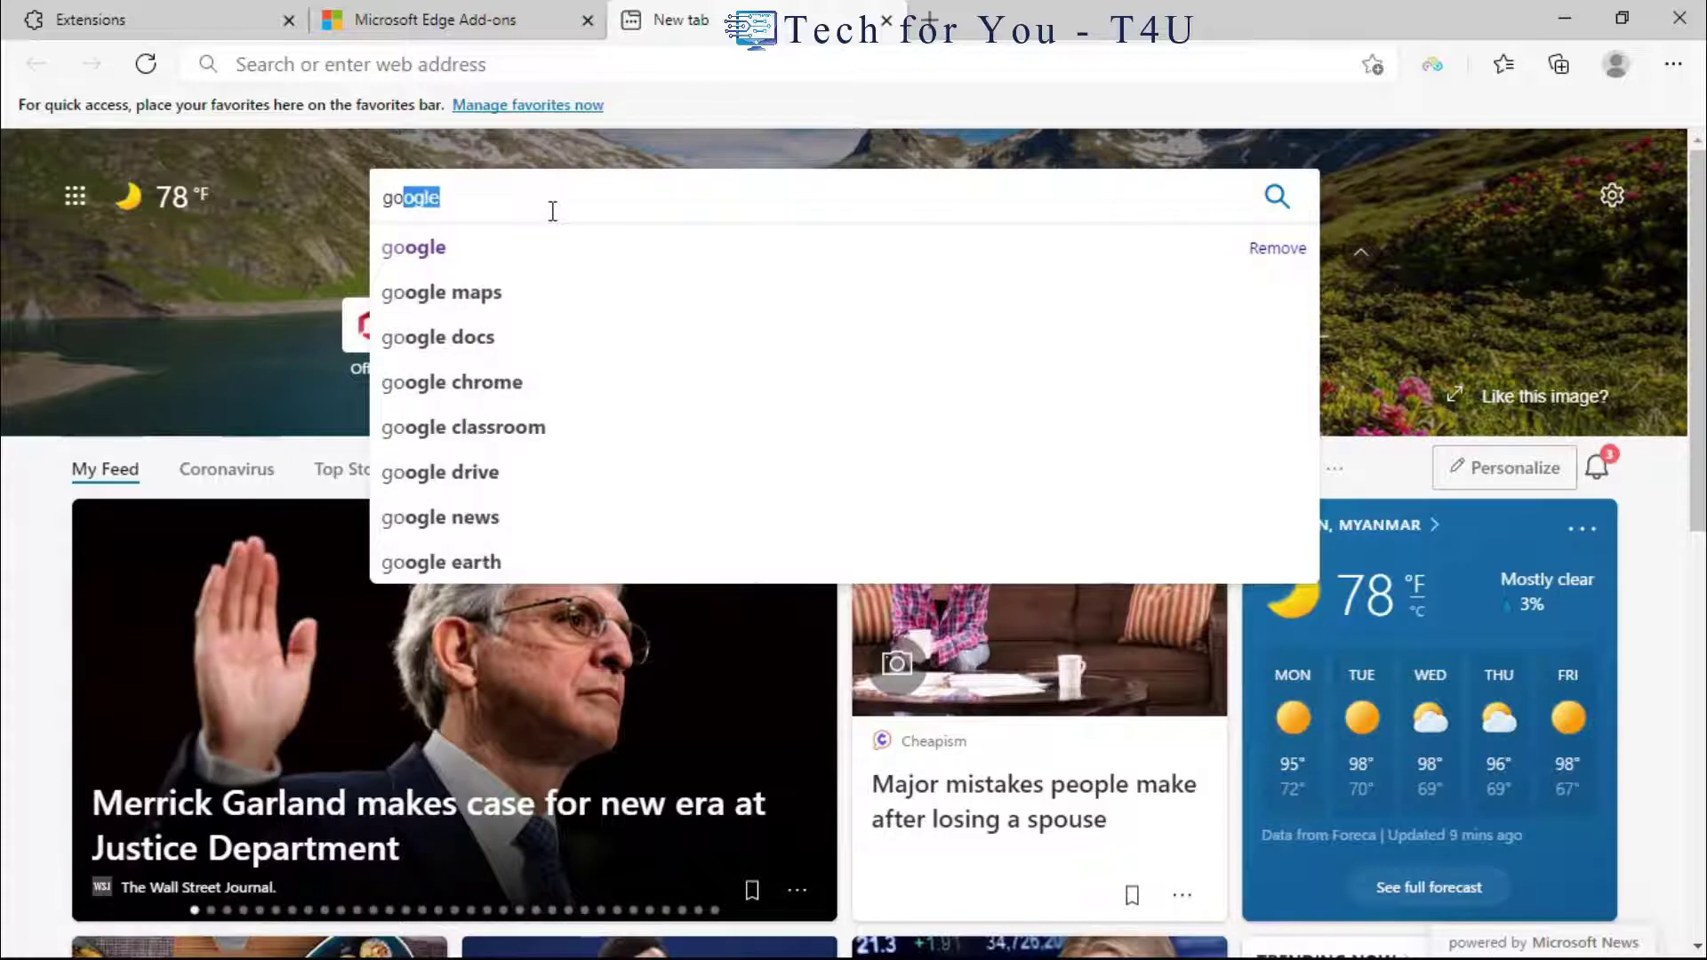
key(Down)
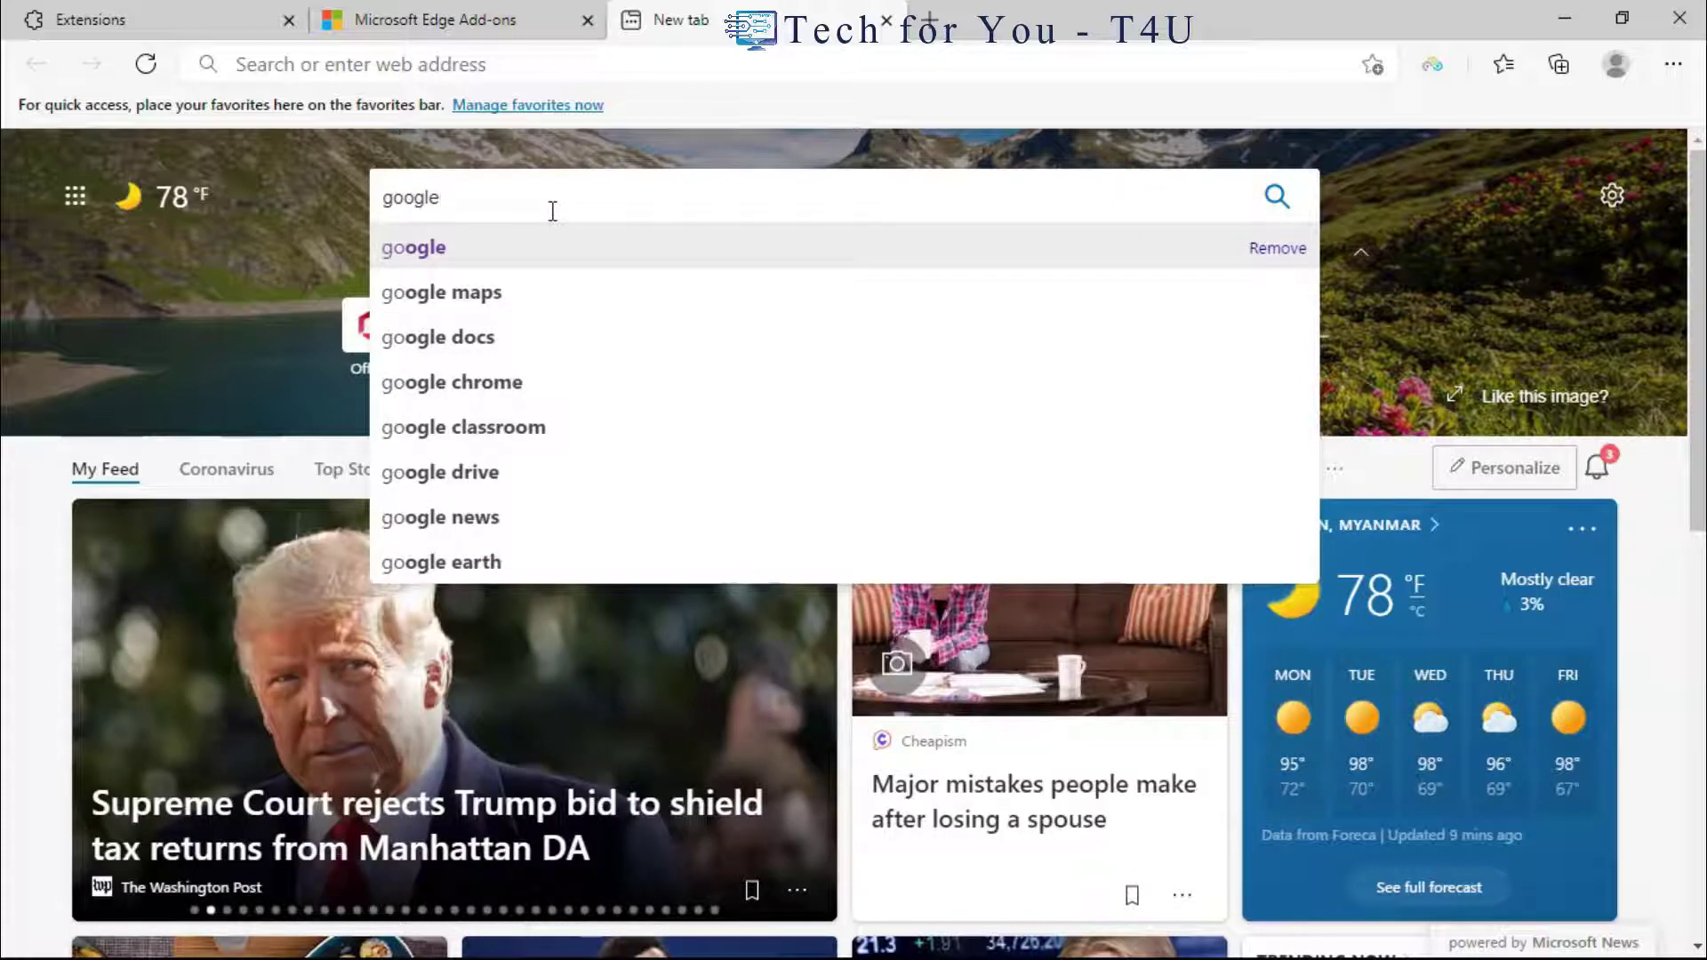
key(Return)
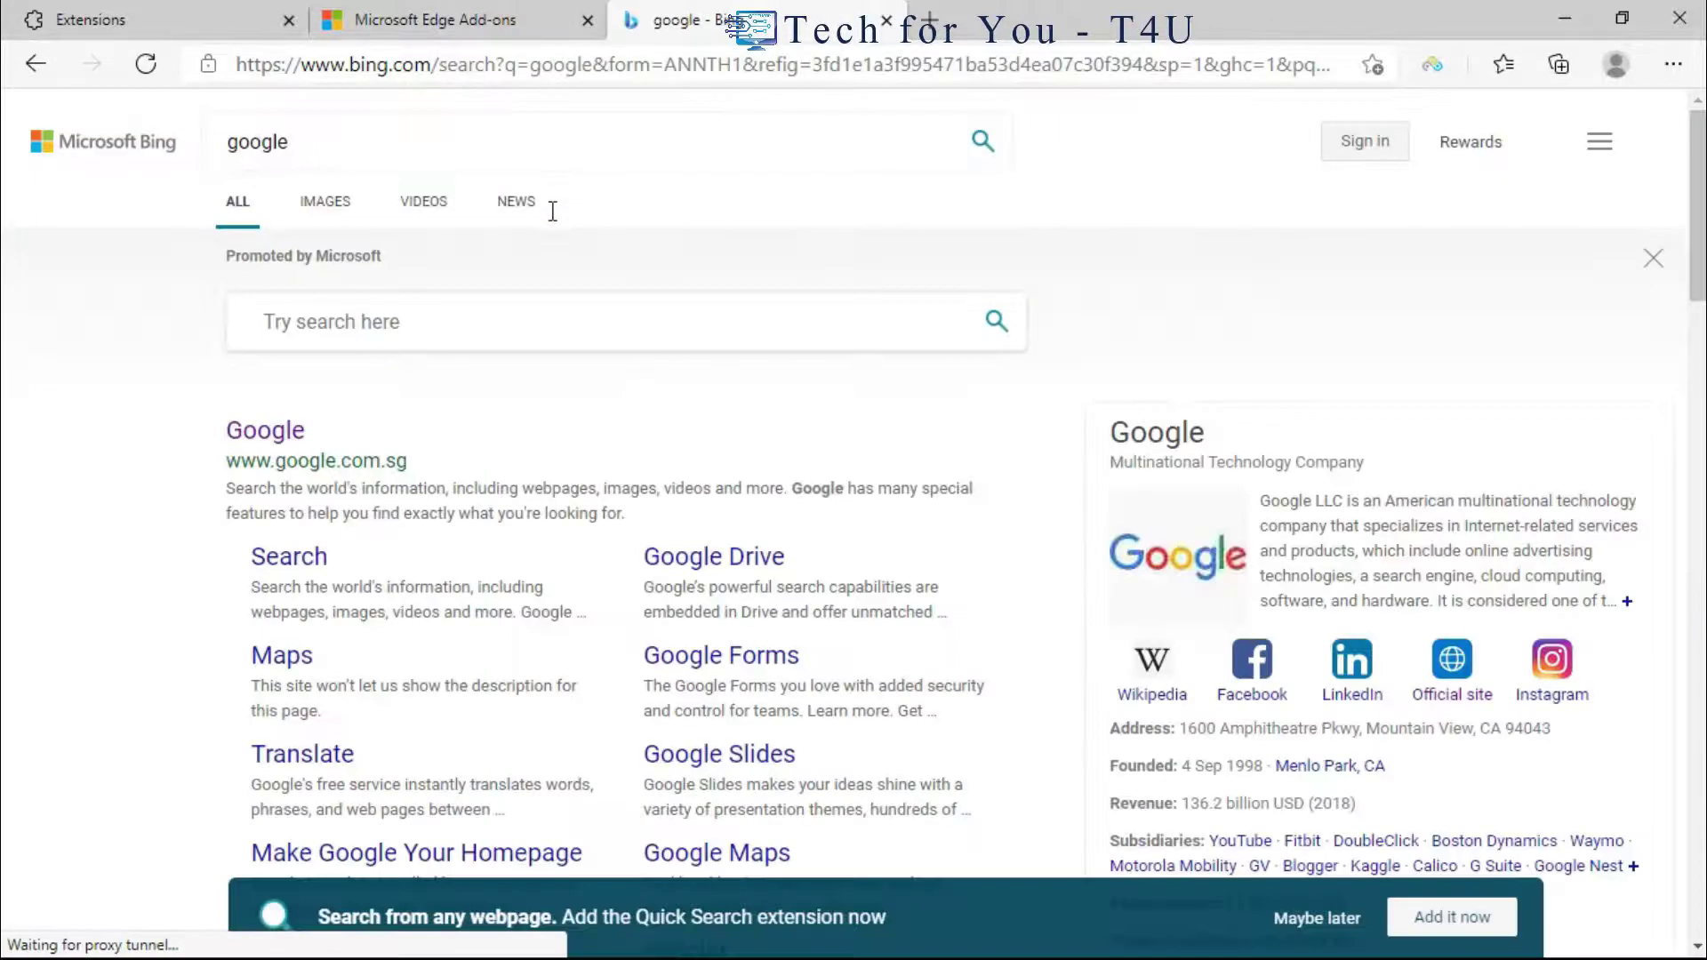
click(262, 430)
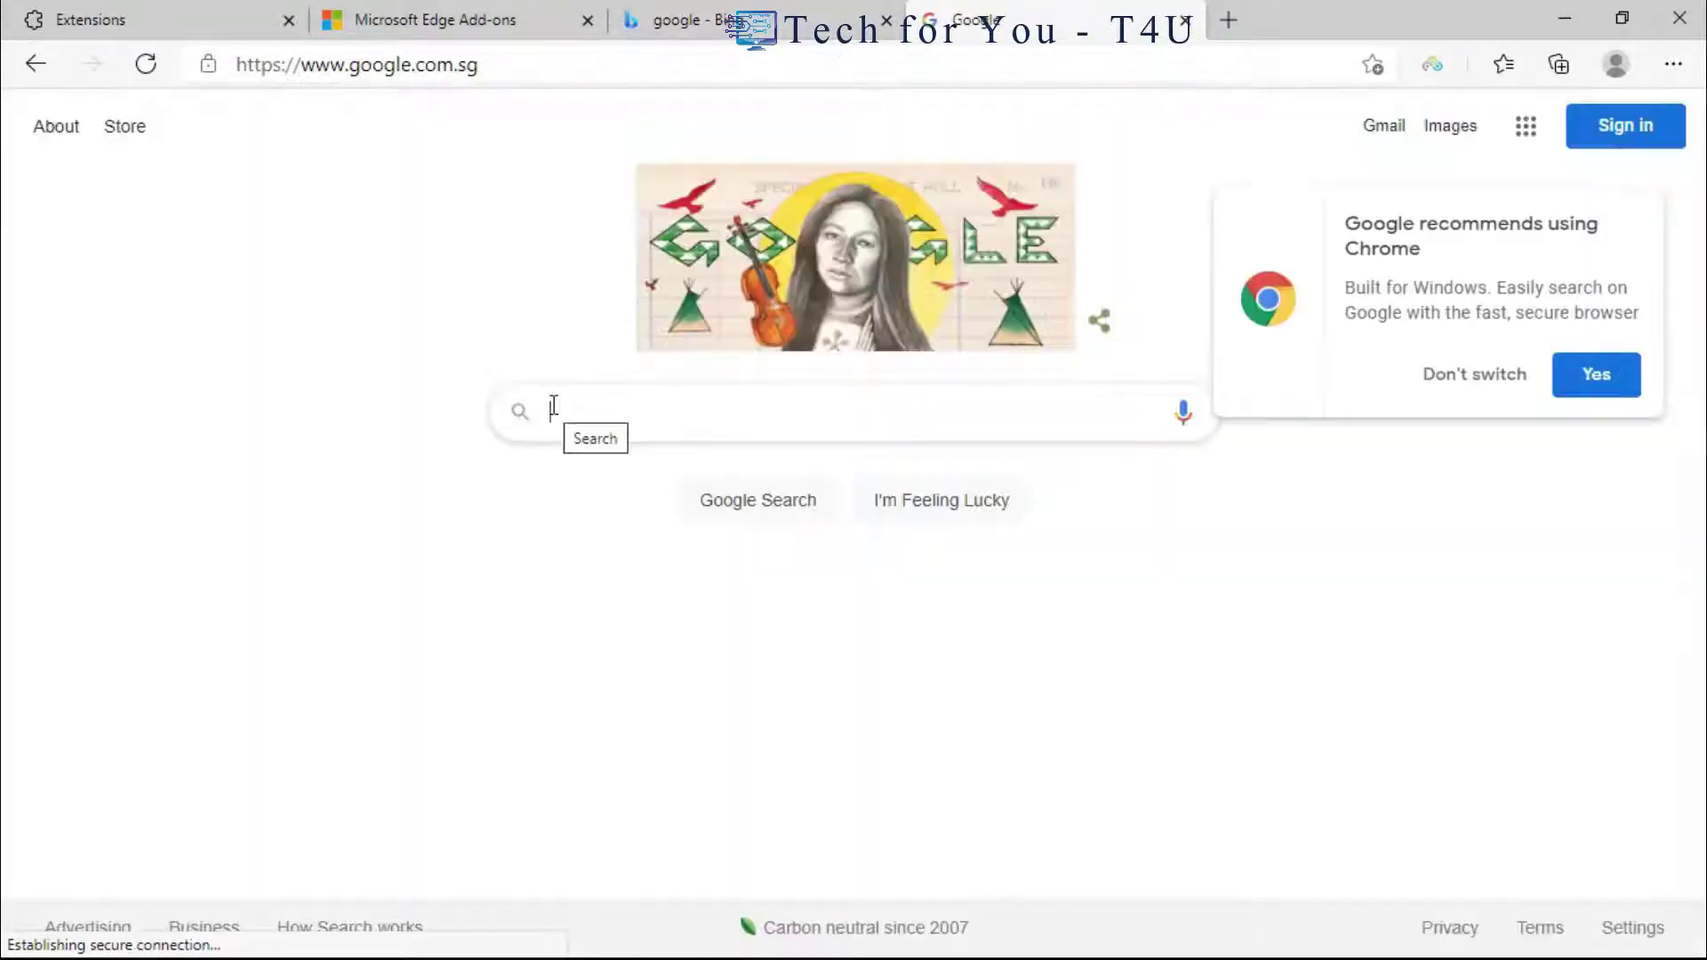
Search Google for "what is my ip address".
text(wht)
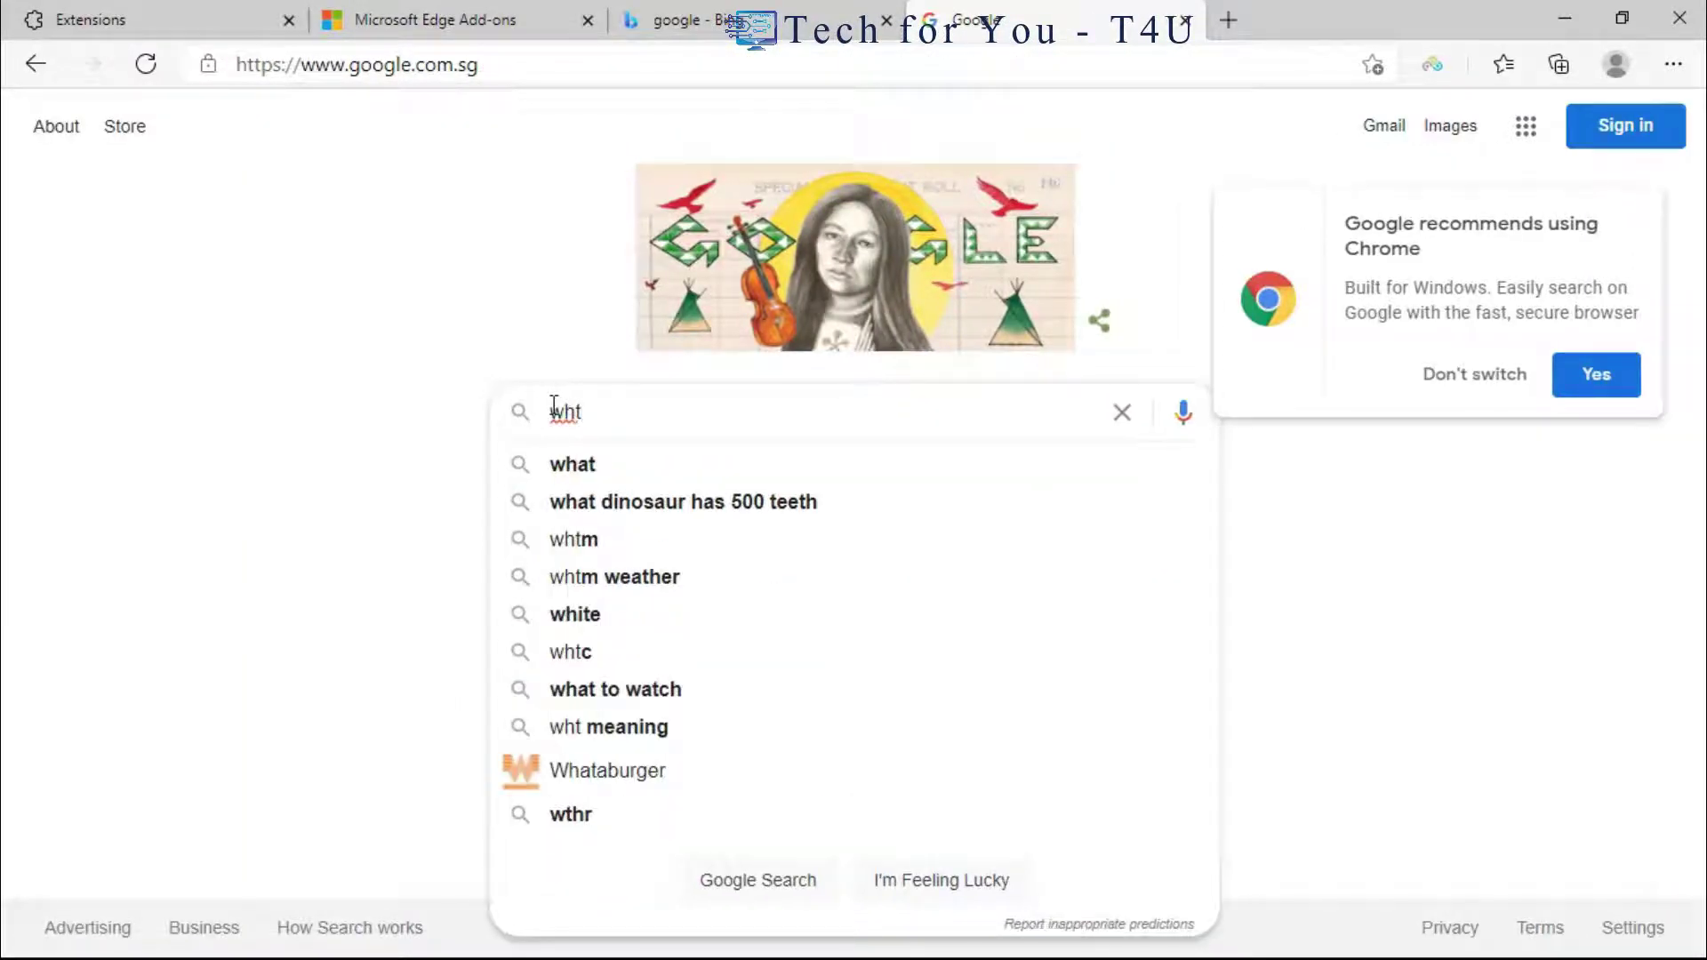
key(BackSpace)
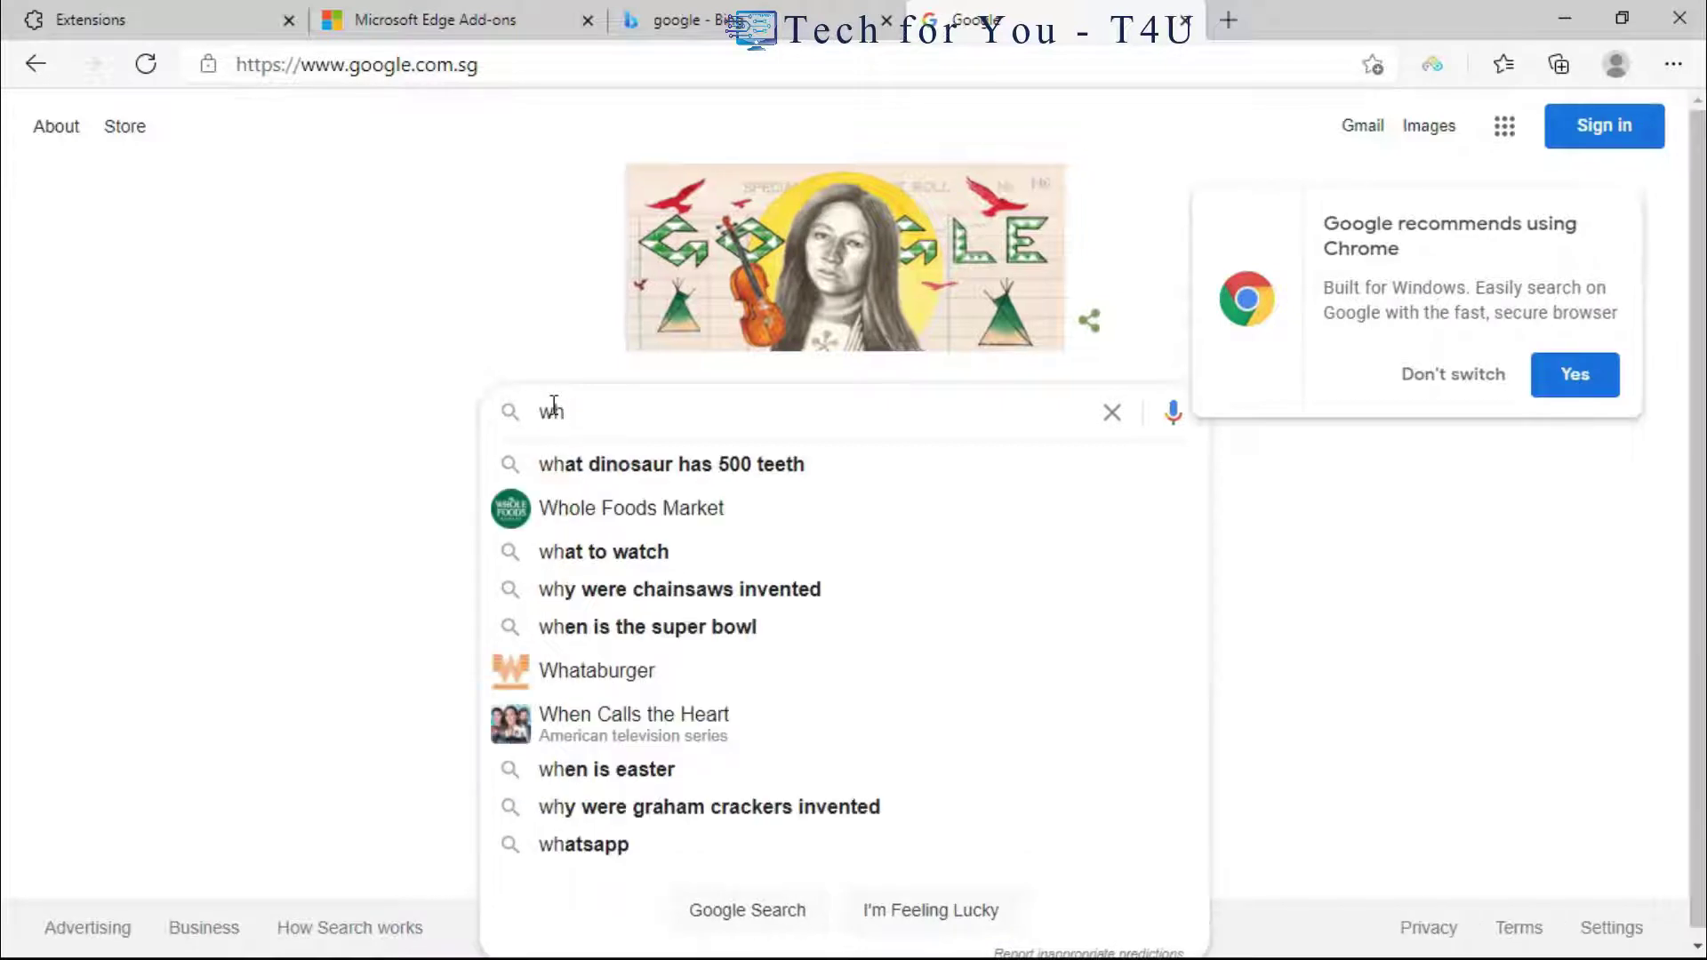
text(at is)
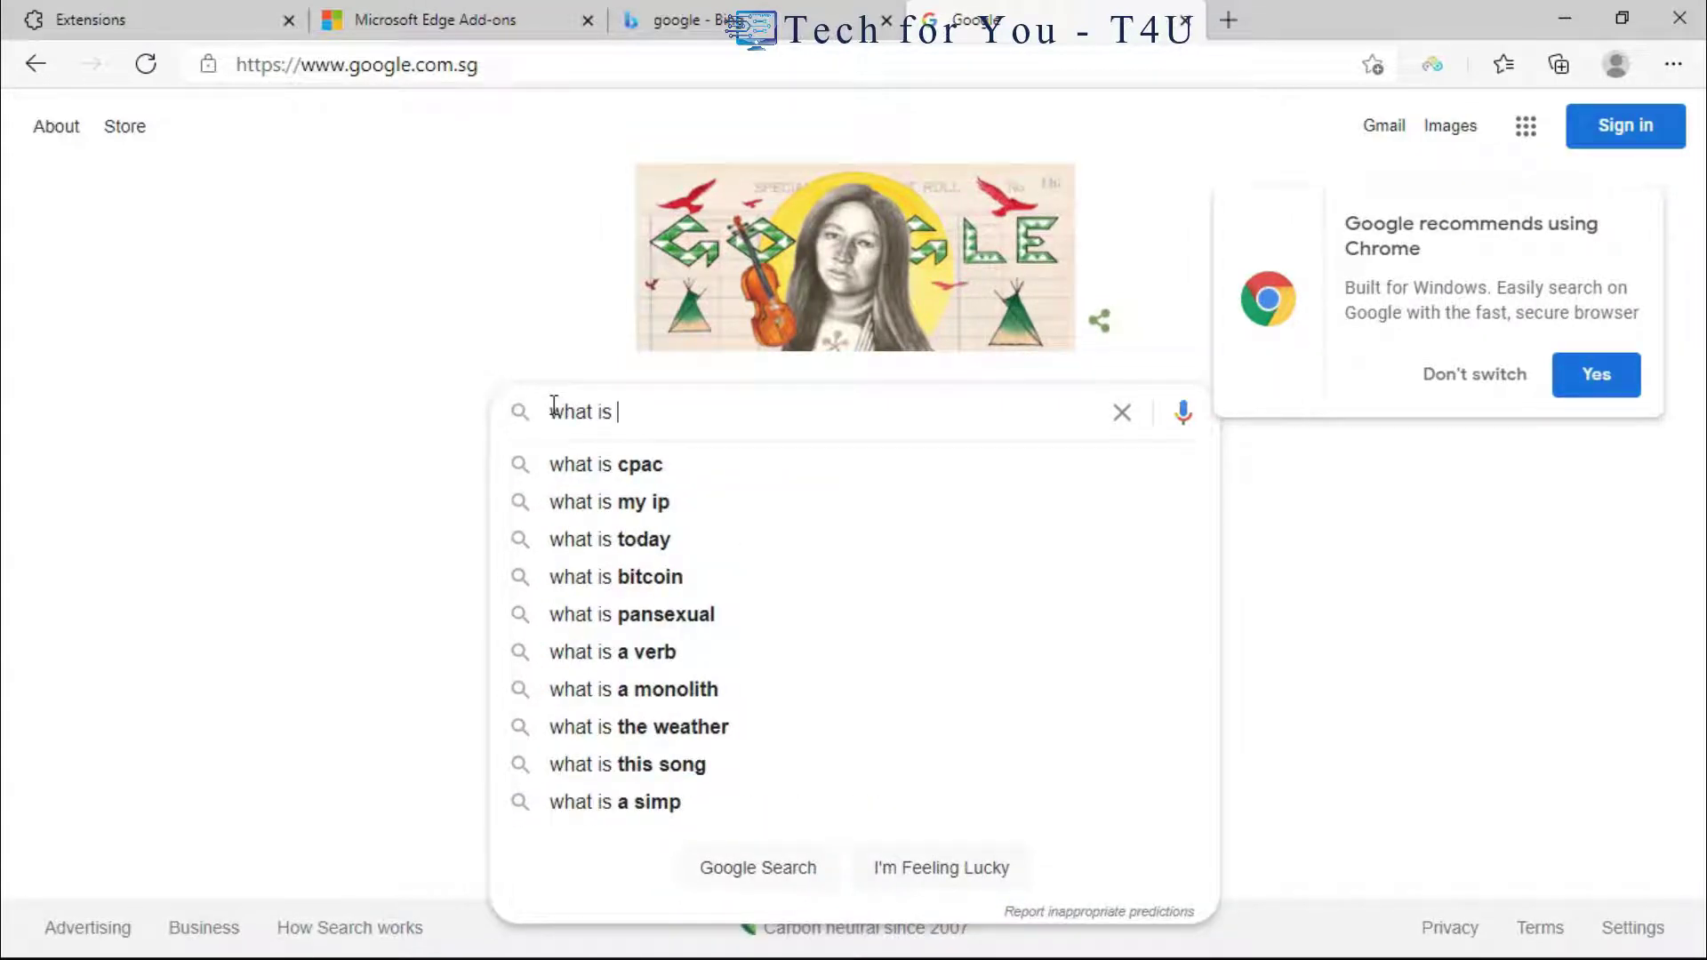
text( y i)
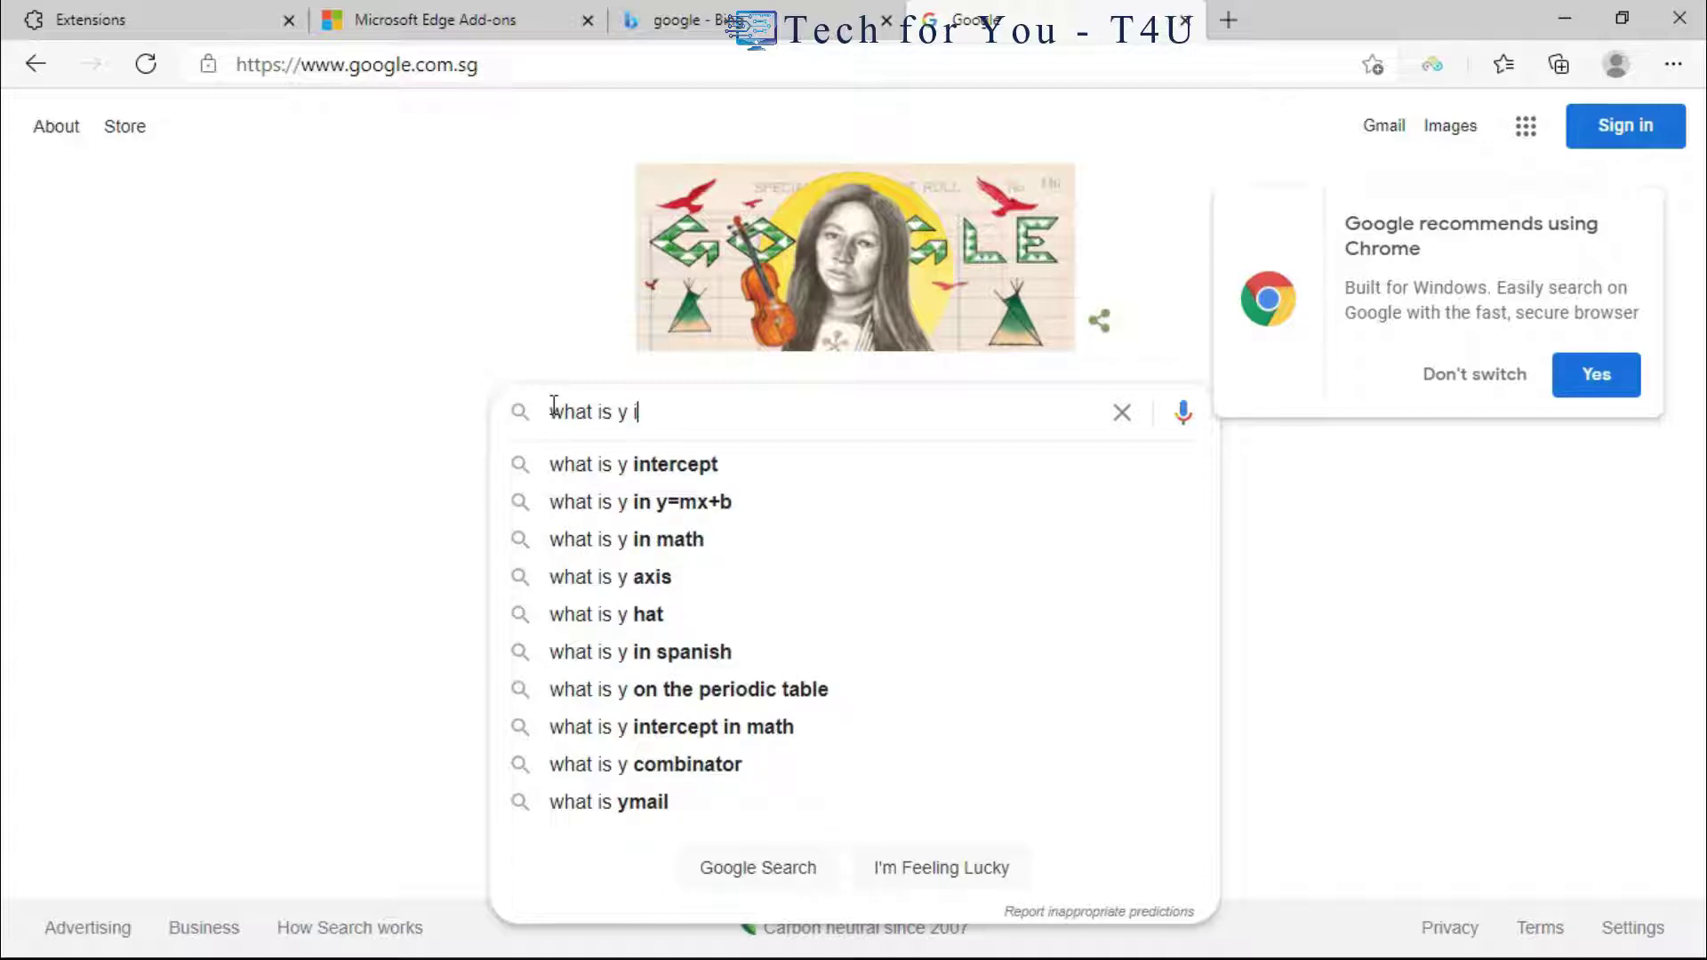
text(p)
key(Down)
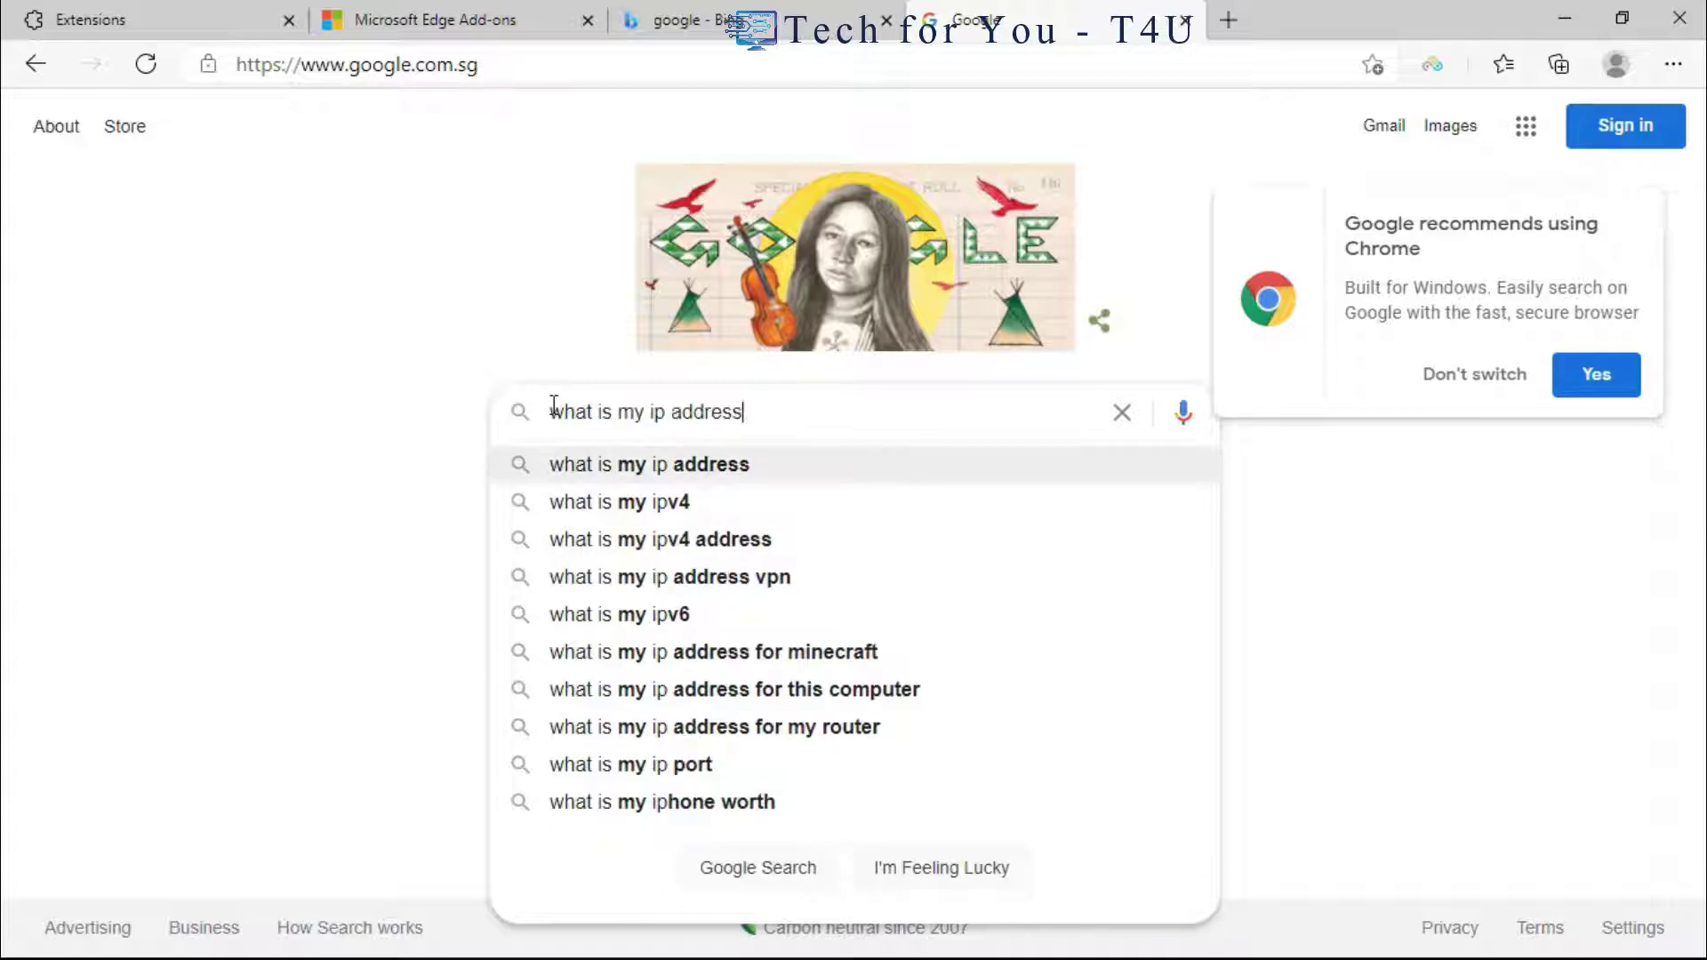
key(Return)
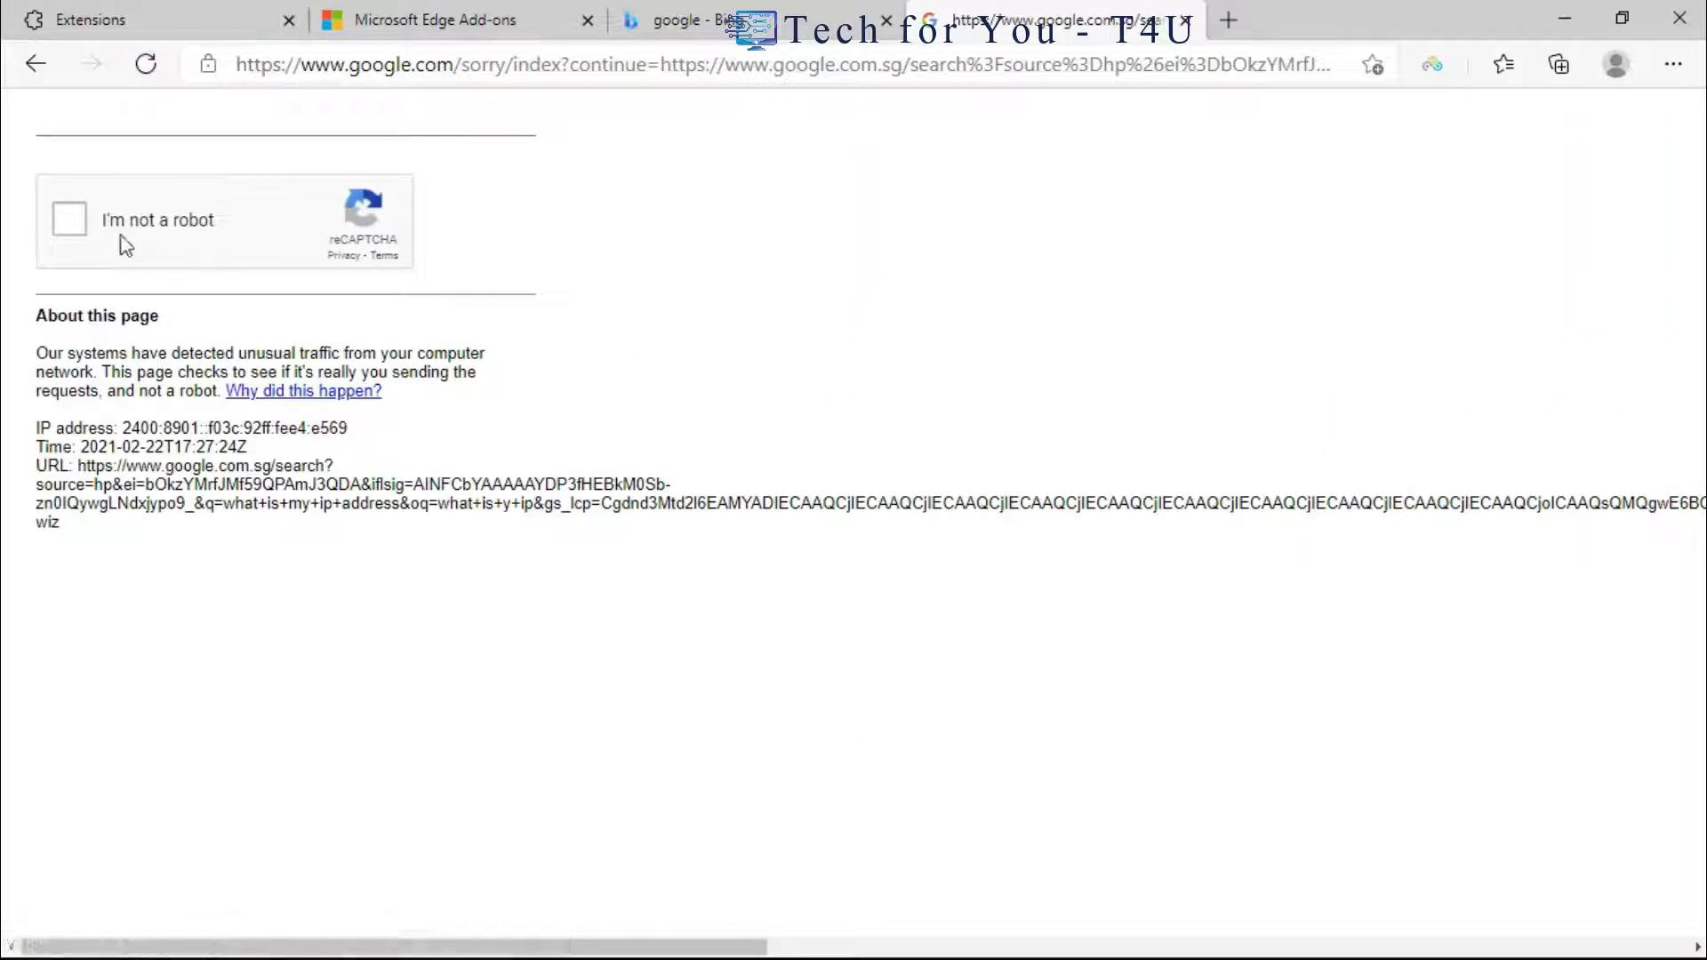
Pass the robot check by selecting all images with motorcycles, and open the whatismyipaddress.com home page from the results.
click(78, 219)
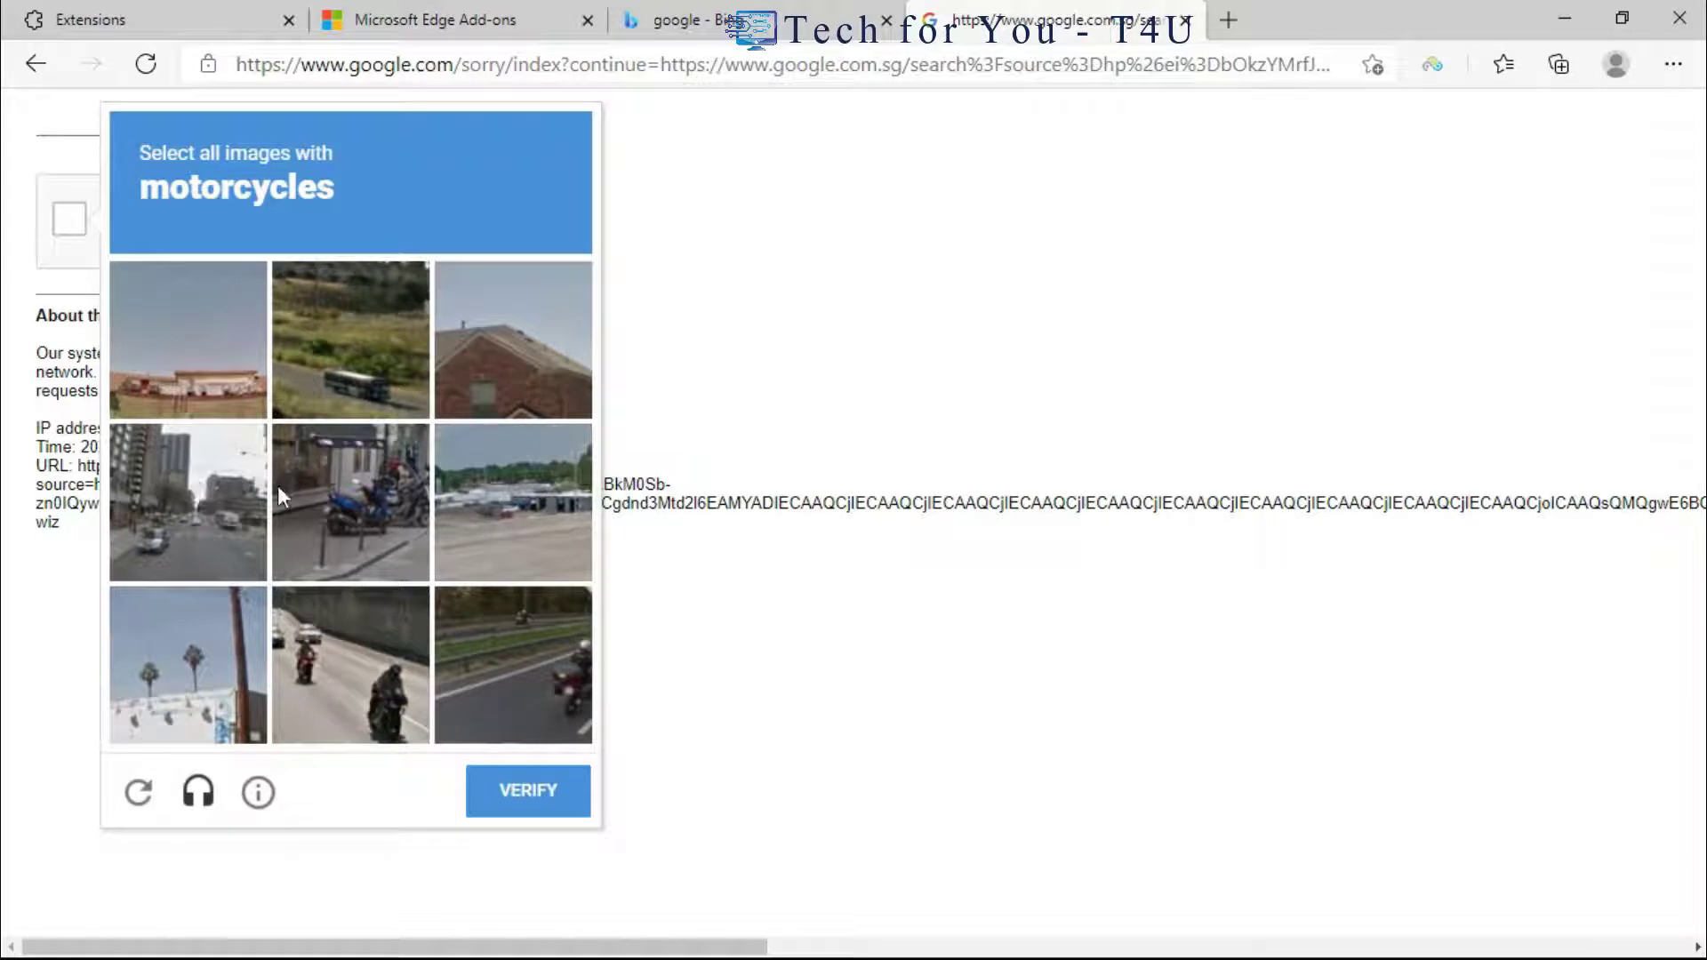
click(356, 513)
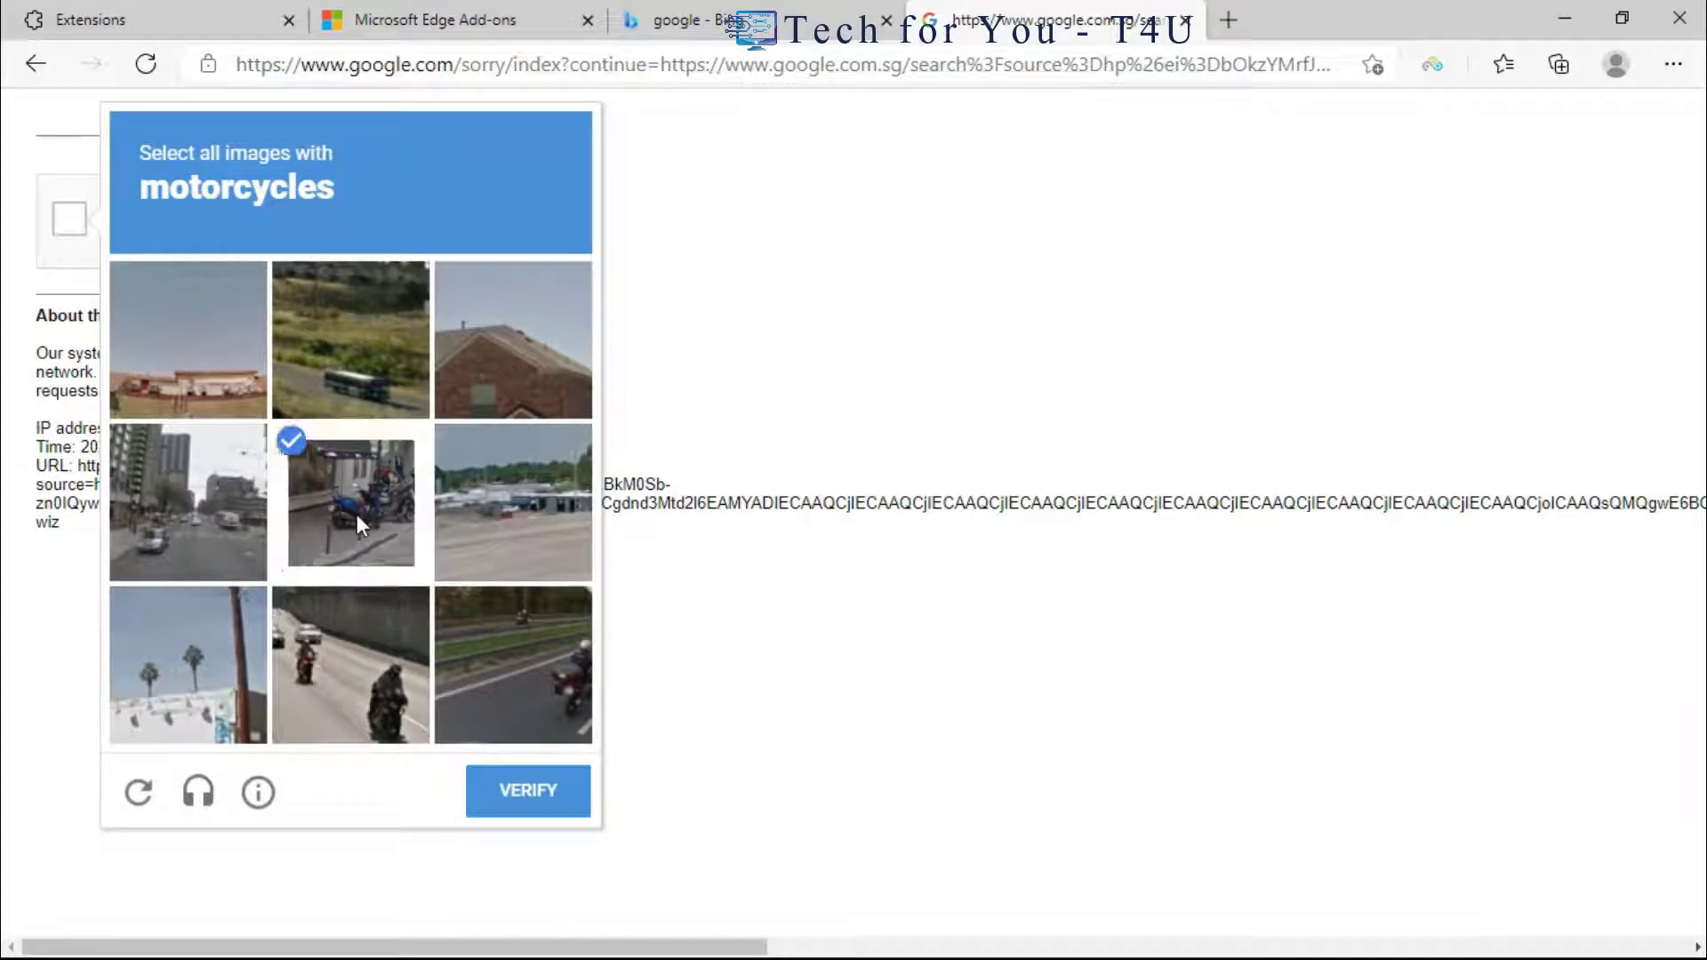
click(345, 627)
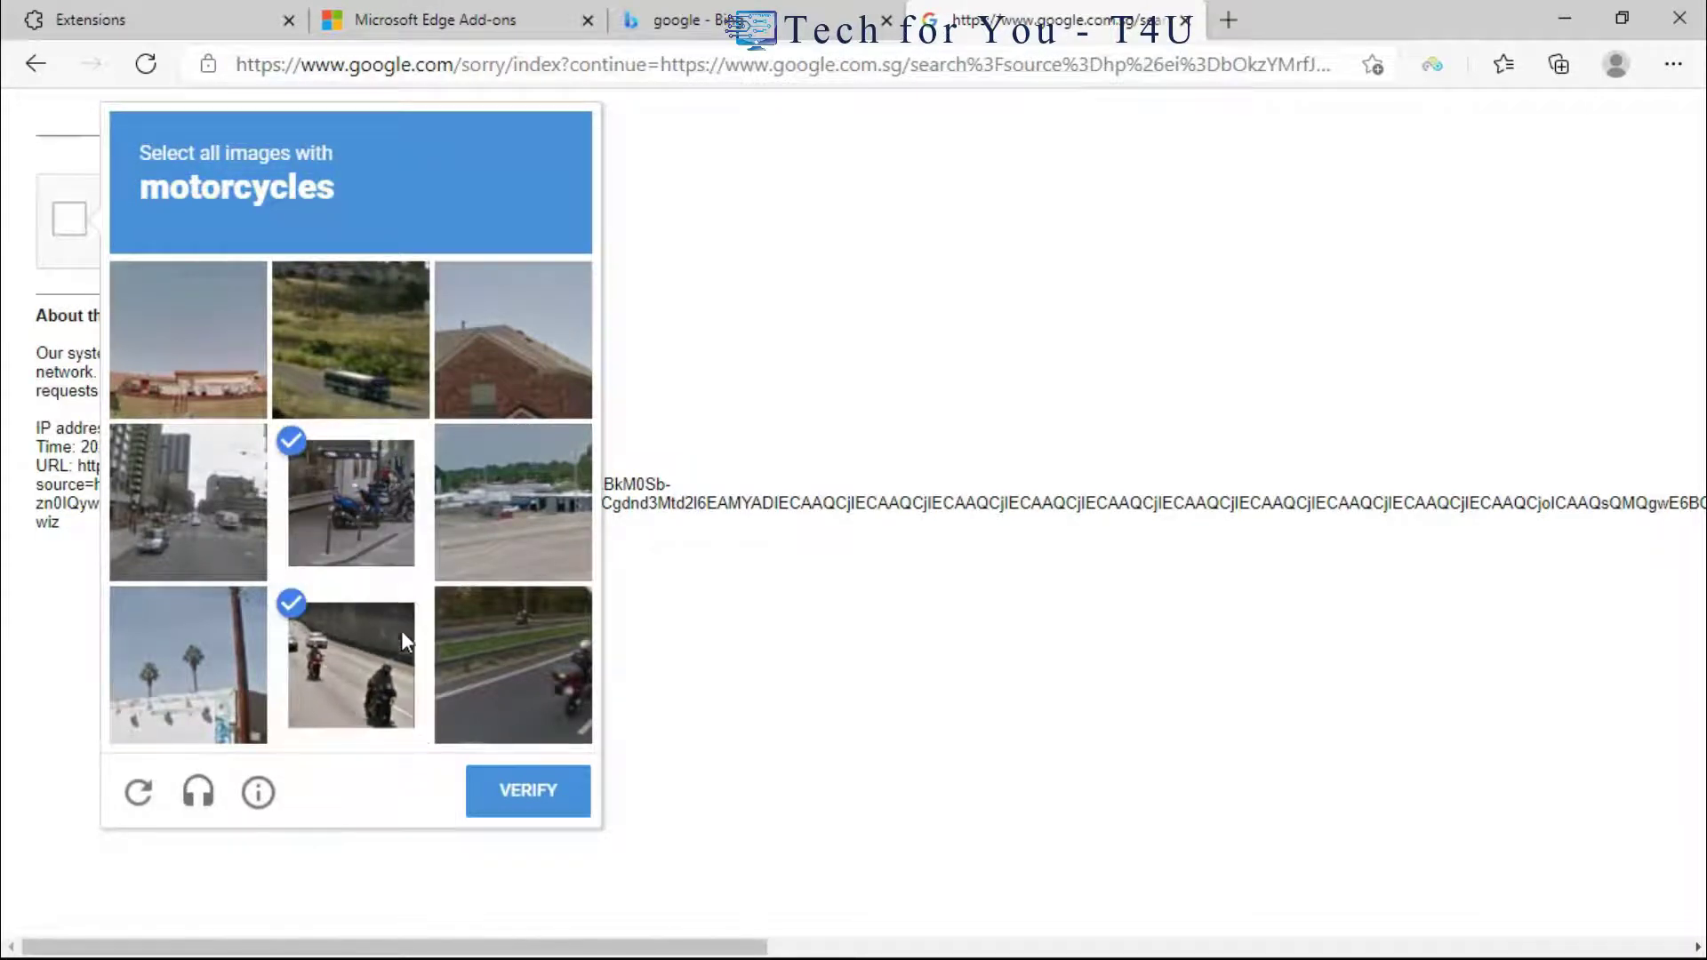
click(516, 633)
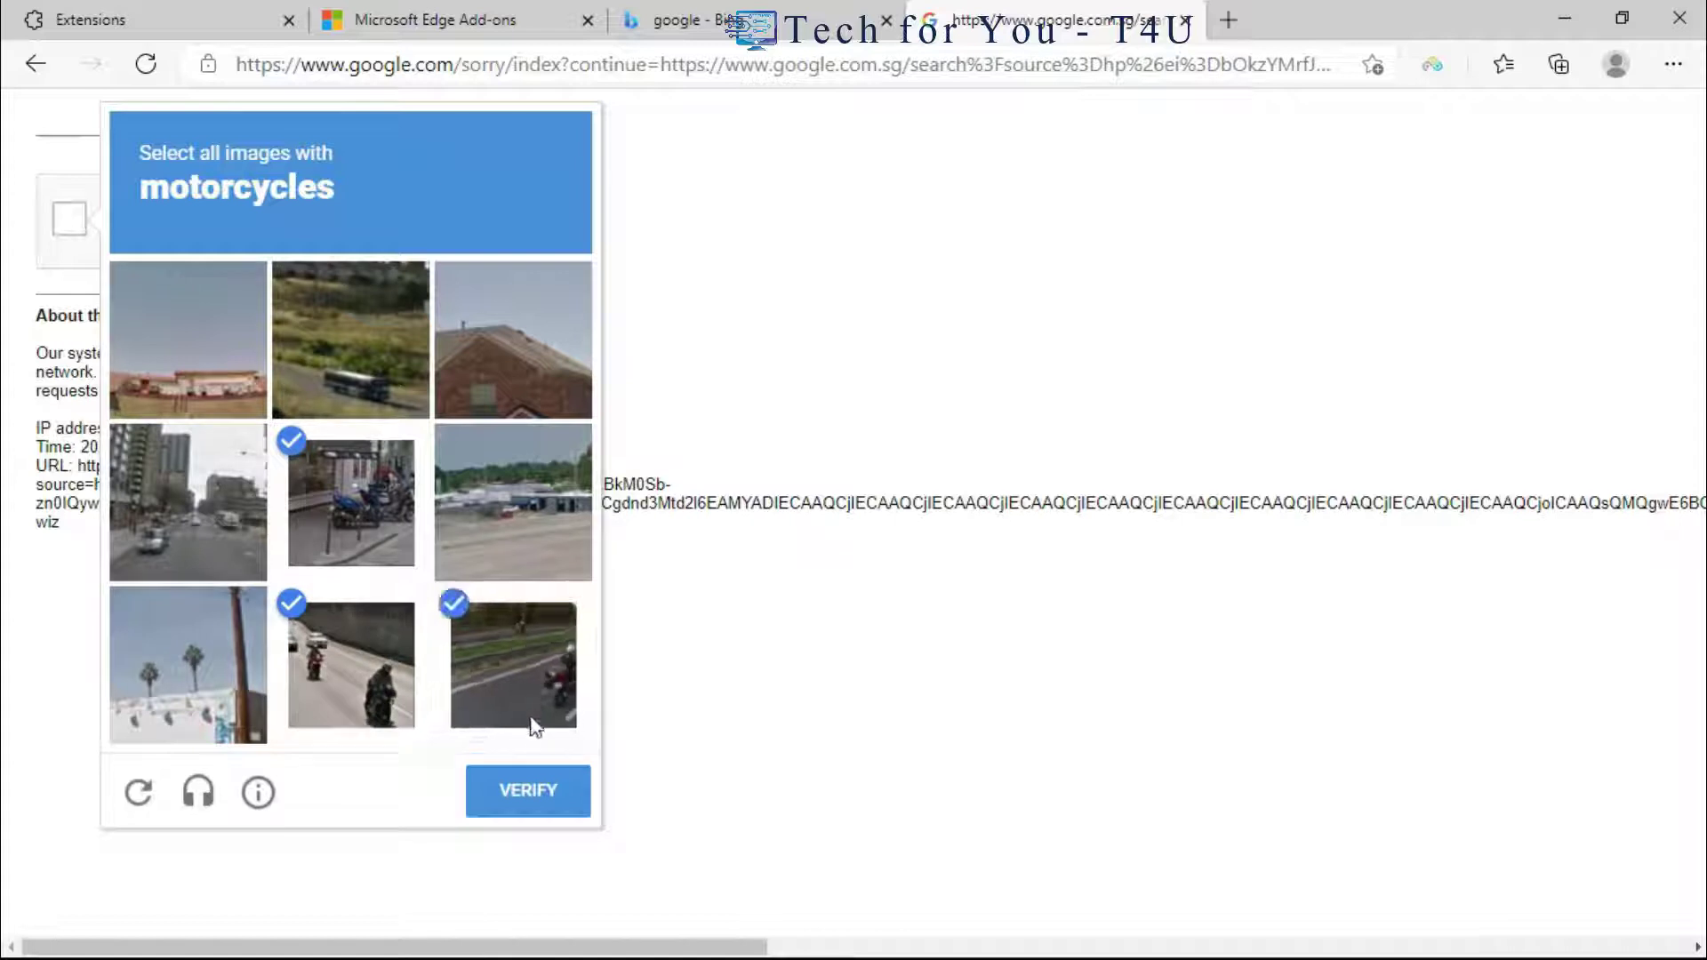
click(529, 791)
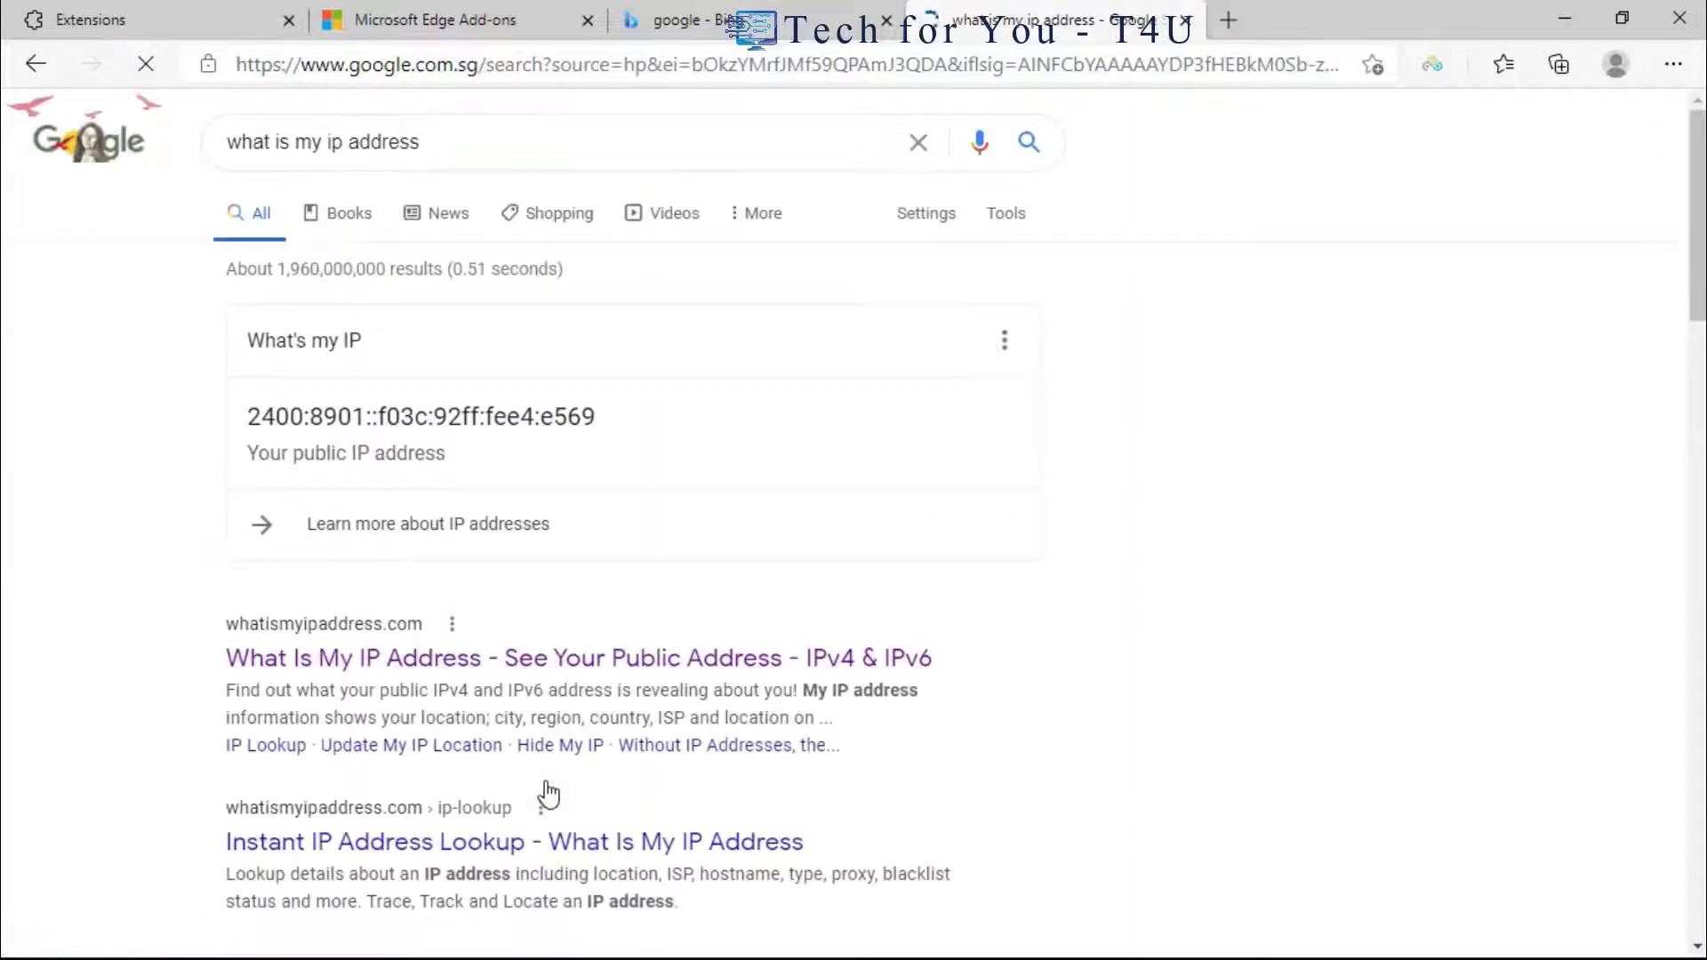
click(509, 658)
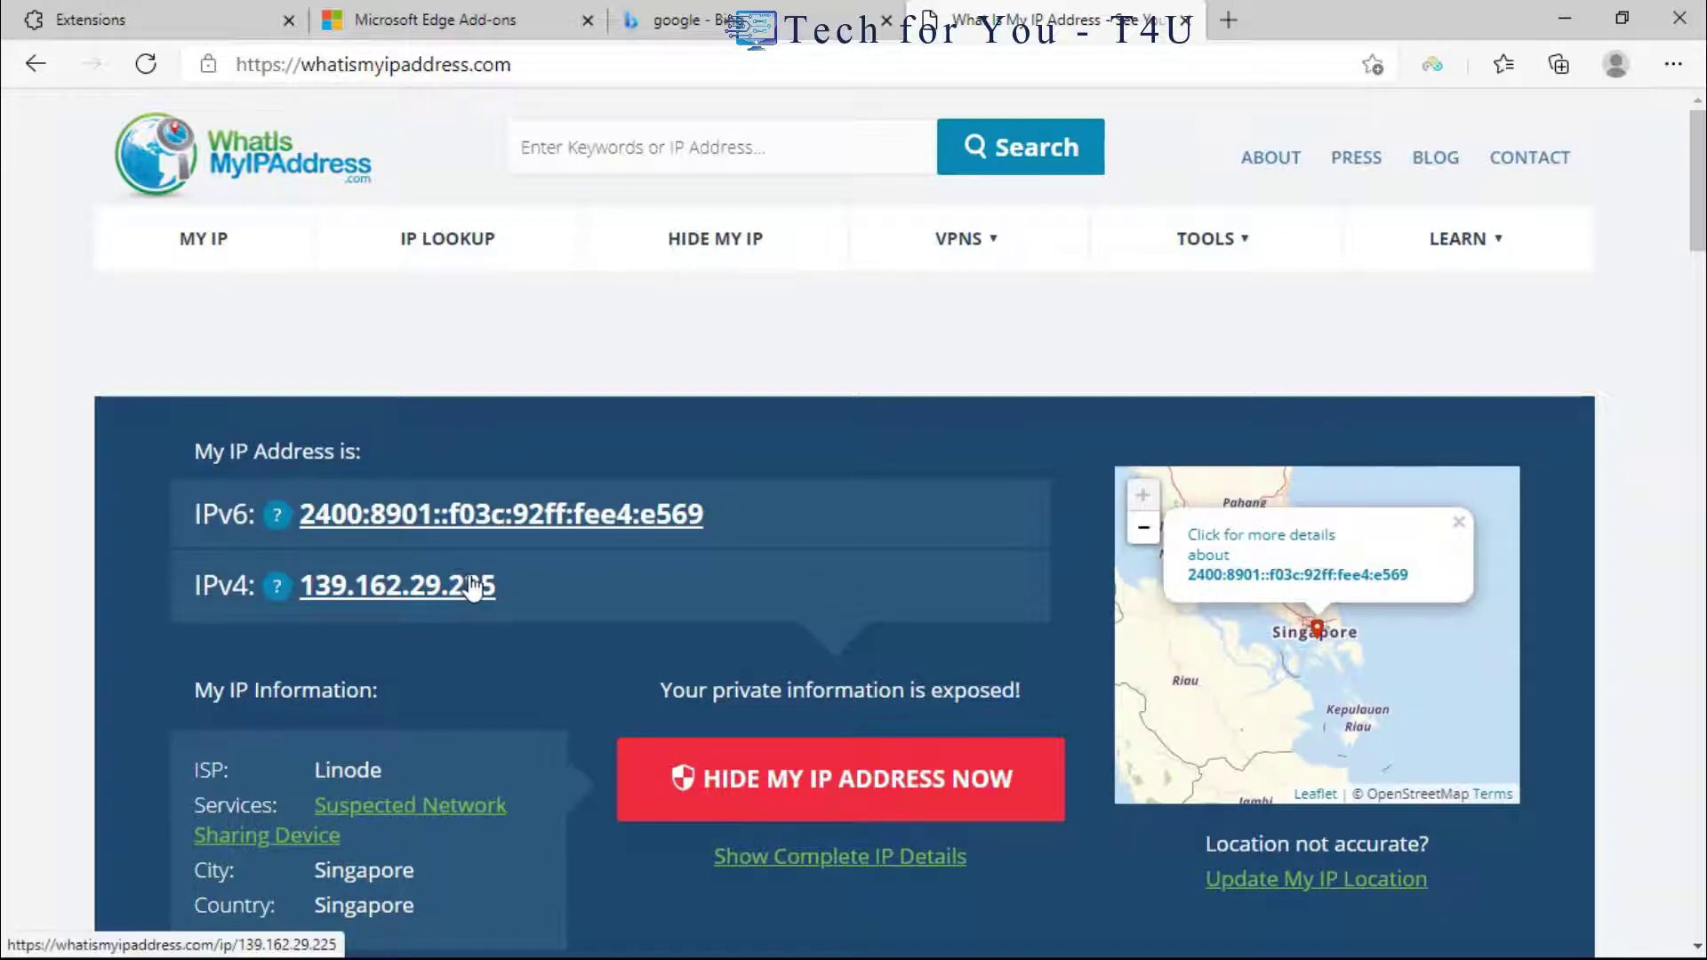
Disconnect SetupVPN from Singapore and reload the whatismyipaddress.com page to check the IP address without the VPN.
click(1420, 59)
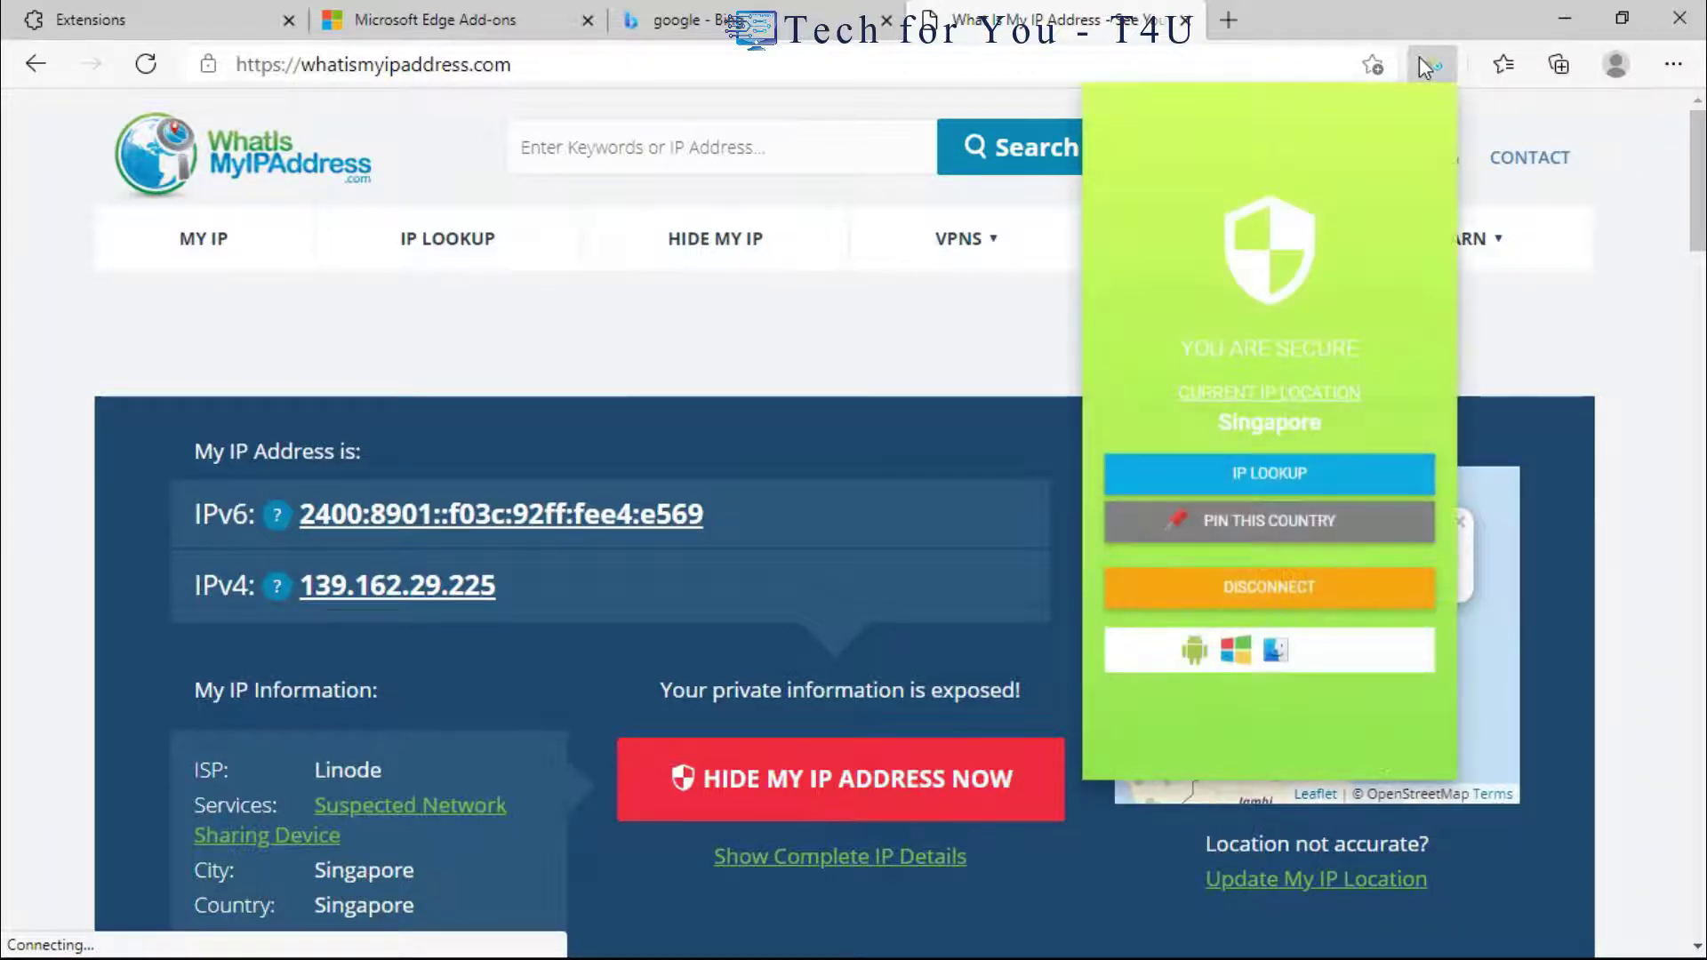
click(1314, 588)
click(1360, 10)
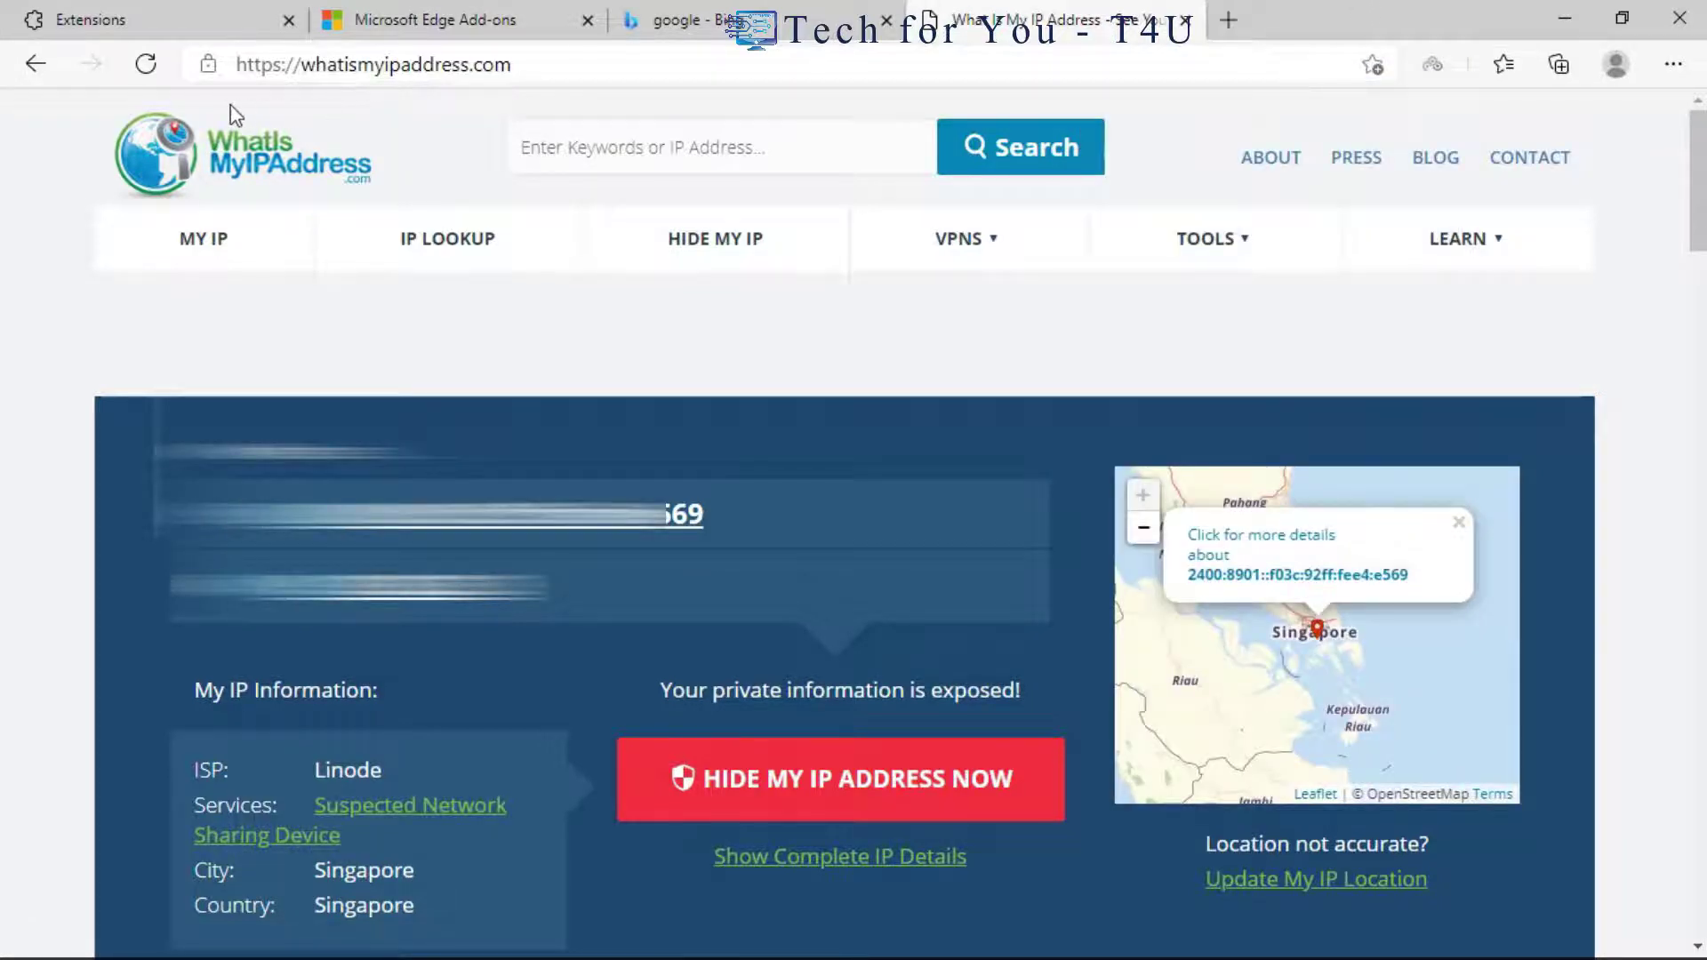
click(146, 73)
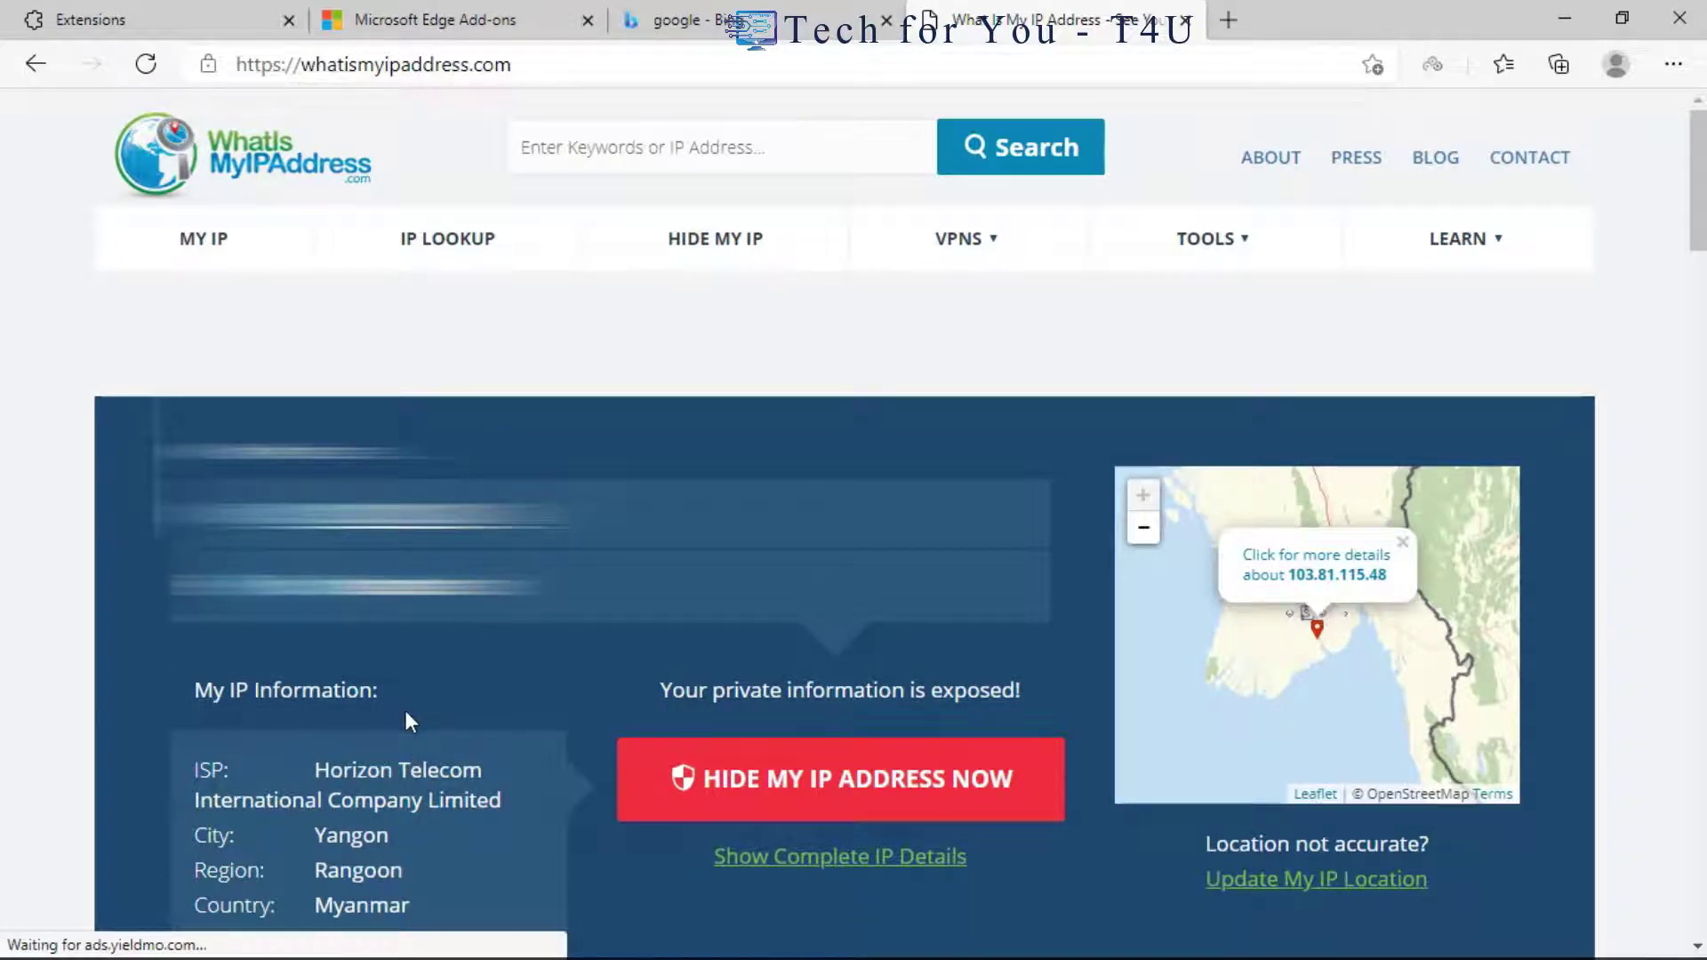
Reconnect SetupVPN to the free Singapore location and reload the whatismyipaddress.com page to check the IP address.
click(1431, 72)
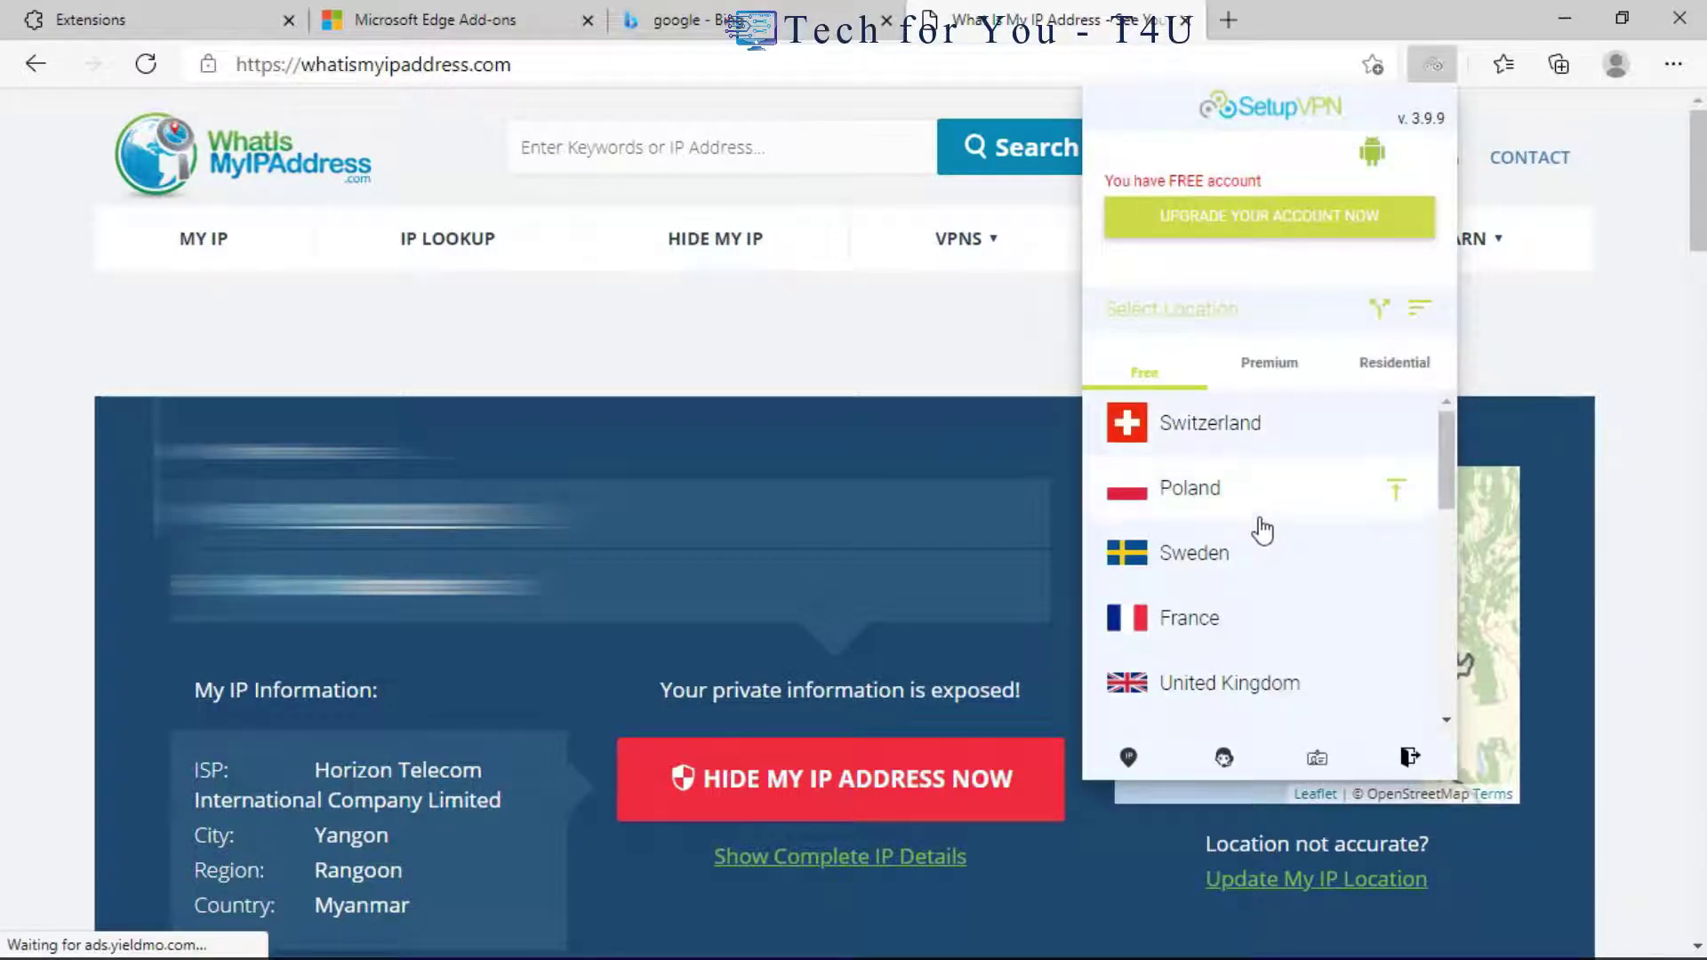
scroll(1259, 564, down, 3)
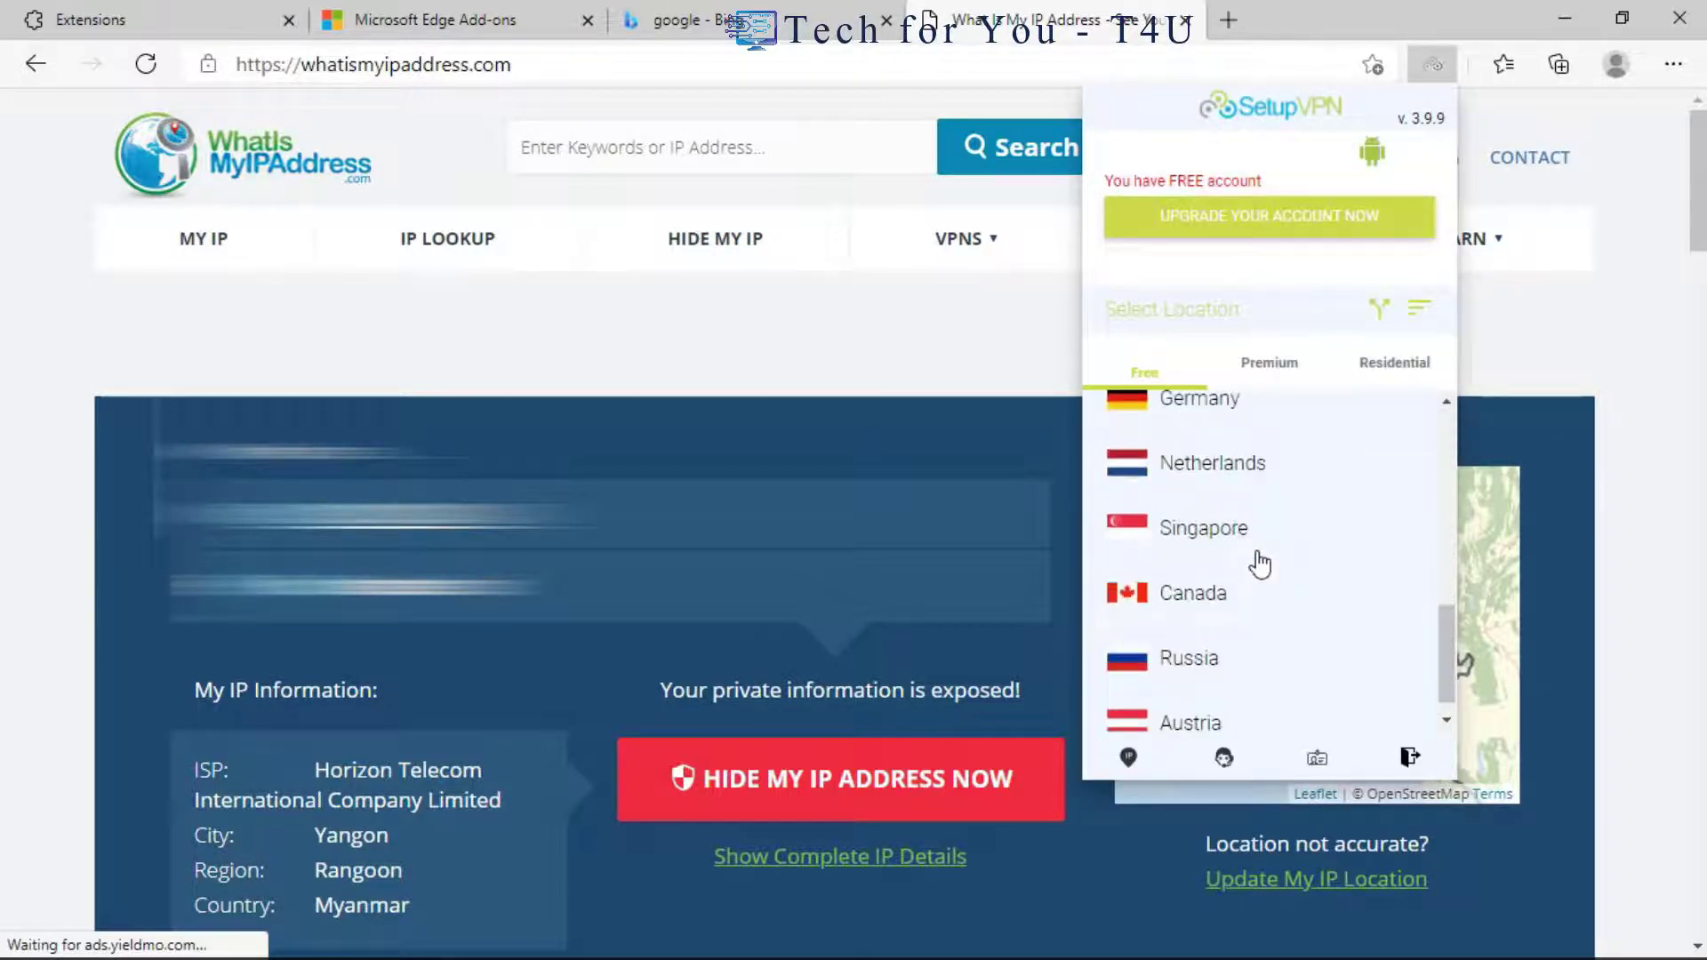
click(1238, 542)
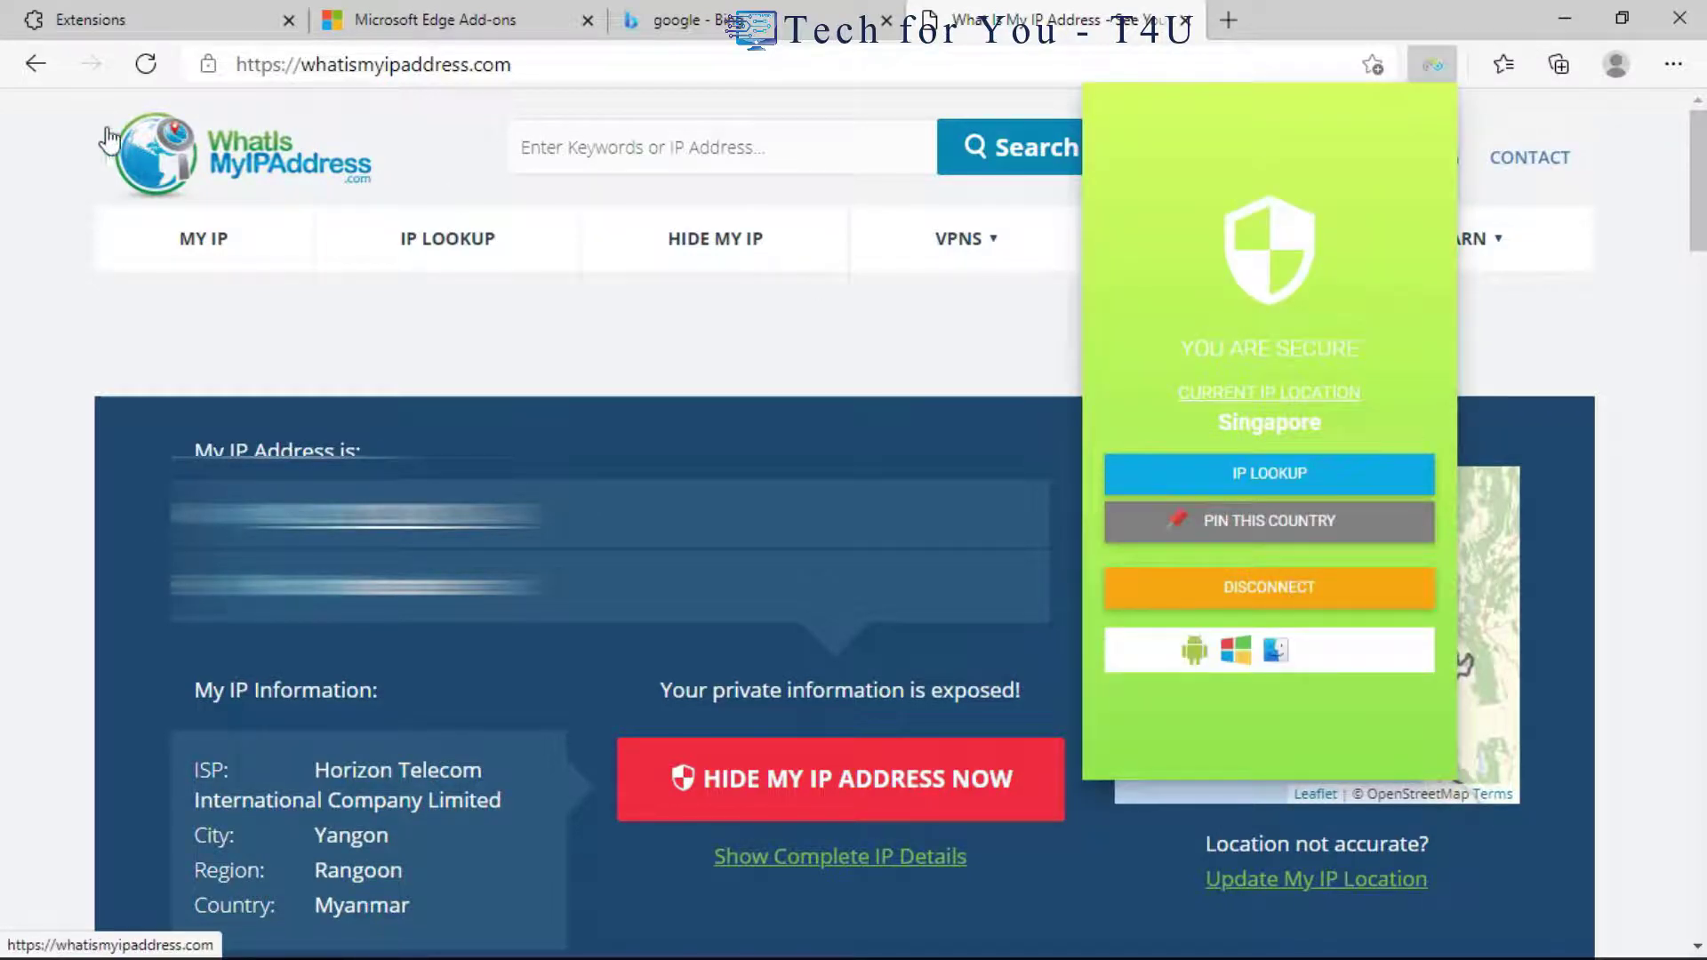
click(145, 65)
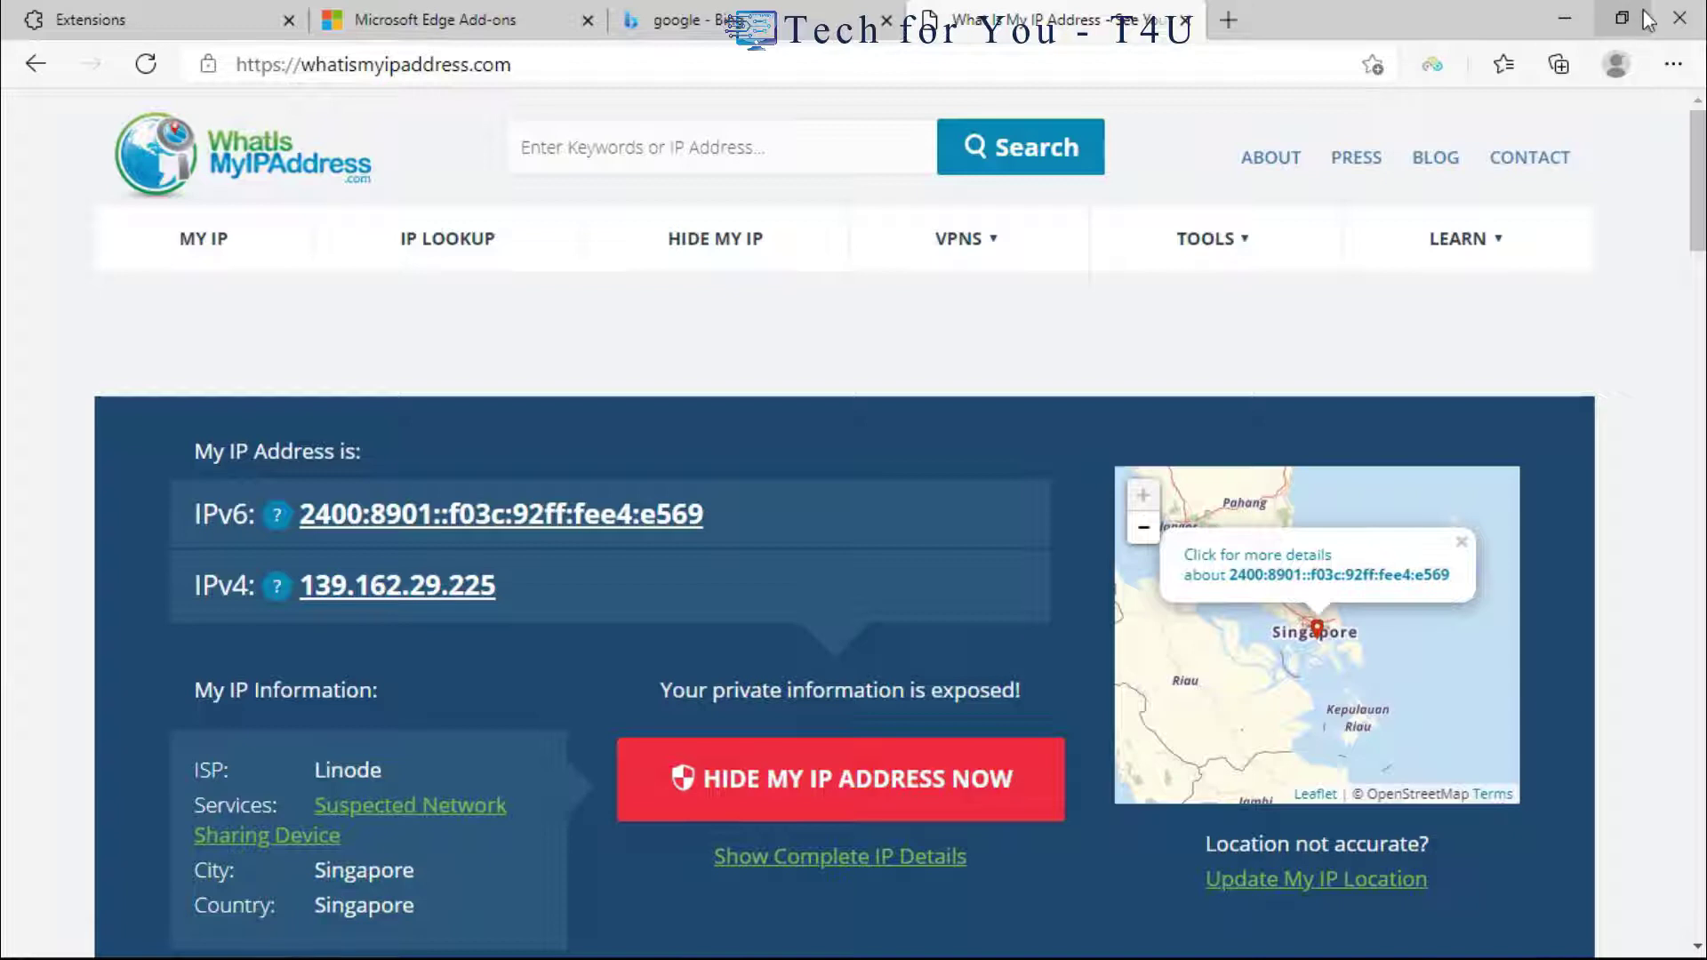
Disconnect SetupVPN from the Singapore location and close Microsoft Edge.
click(1441, 69)
click(1345, 594)
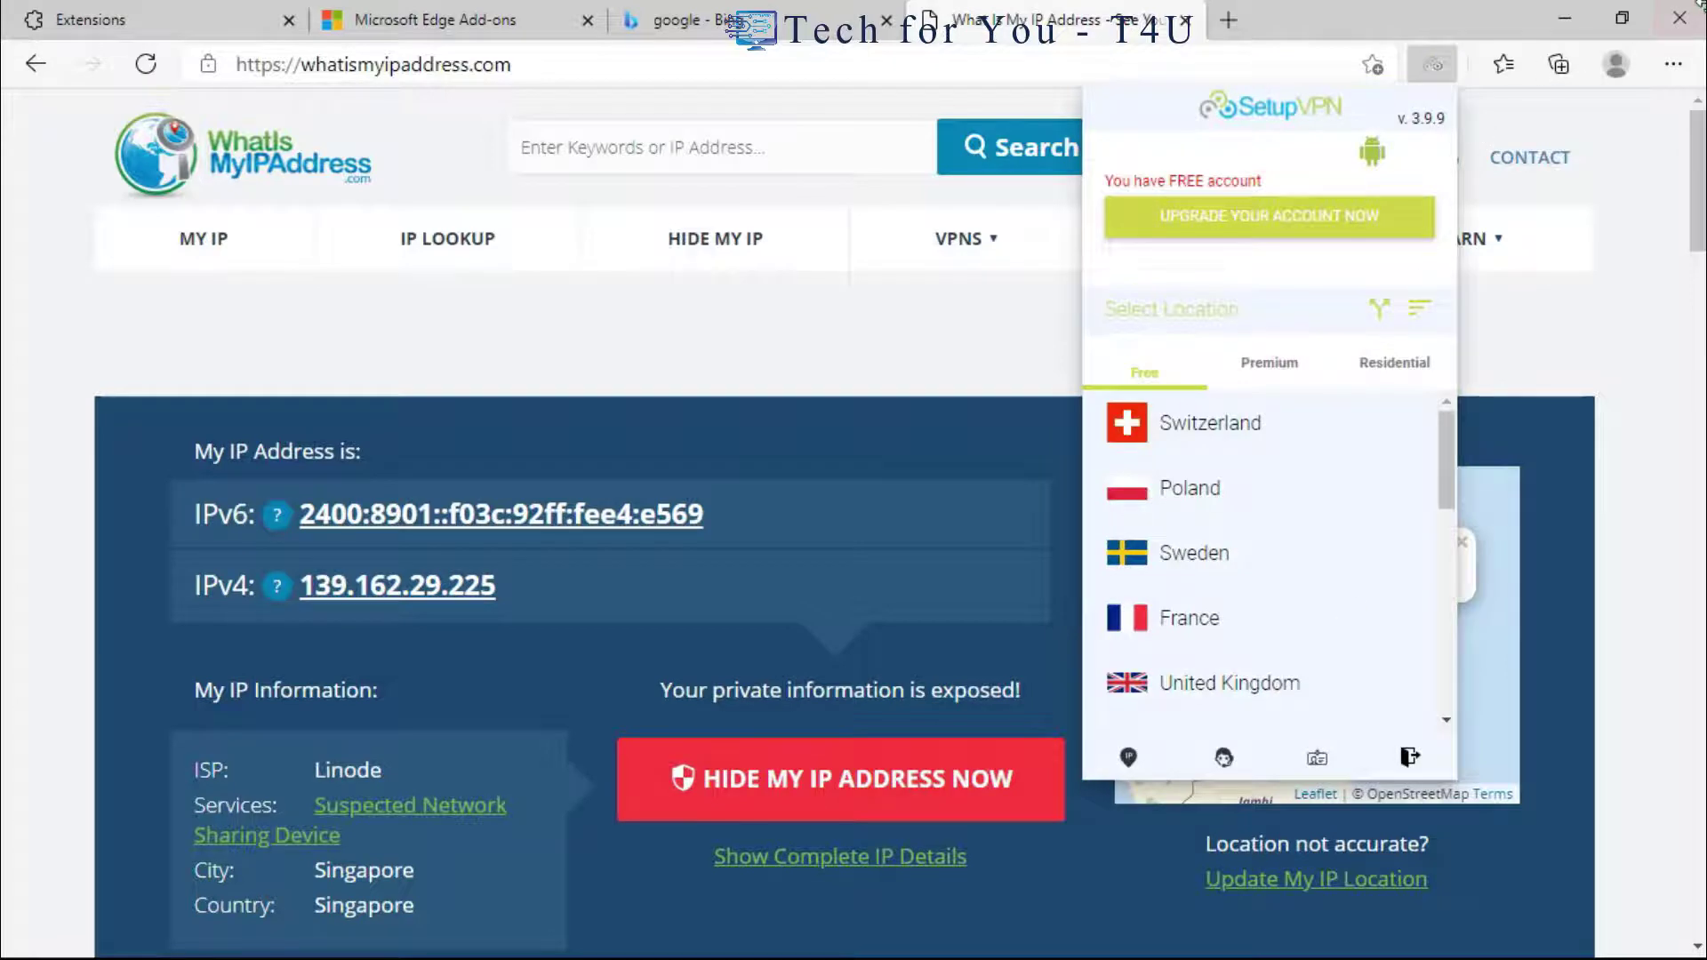
click(1688, 21)
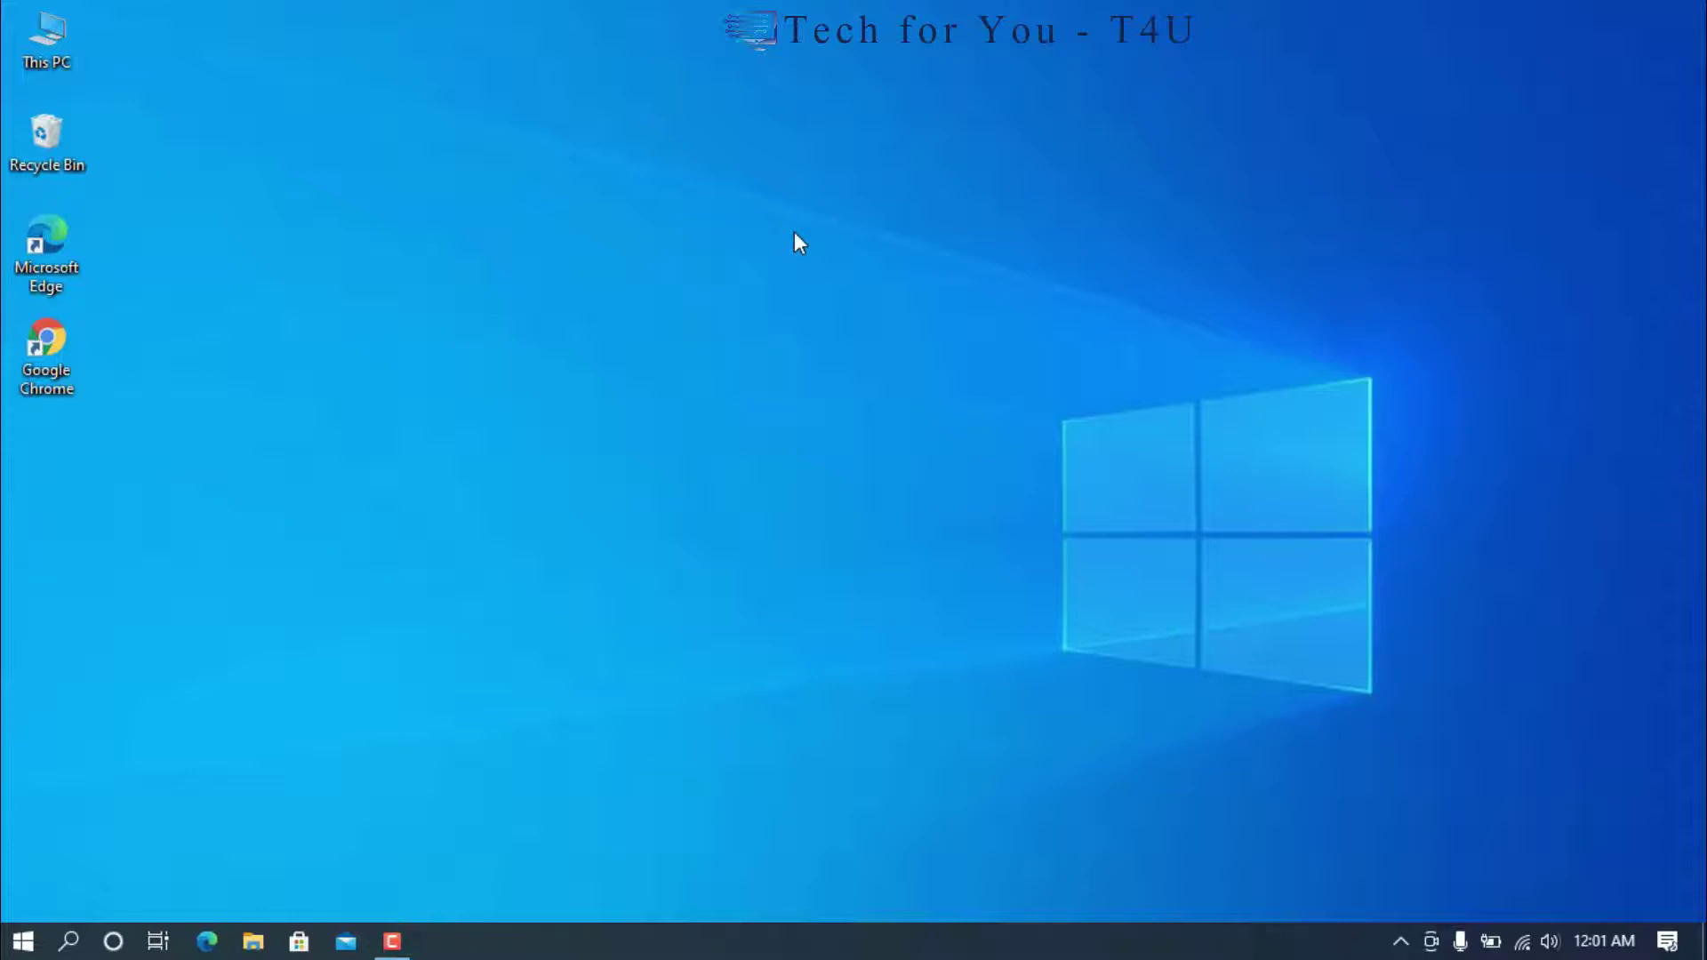
Switch to Google Chrome and open the Chrome Web Store from the browser's Extensions page.
double_click(64, 339)
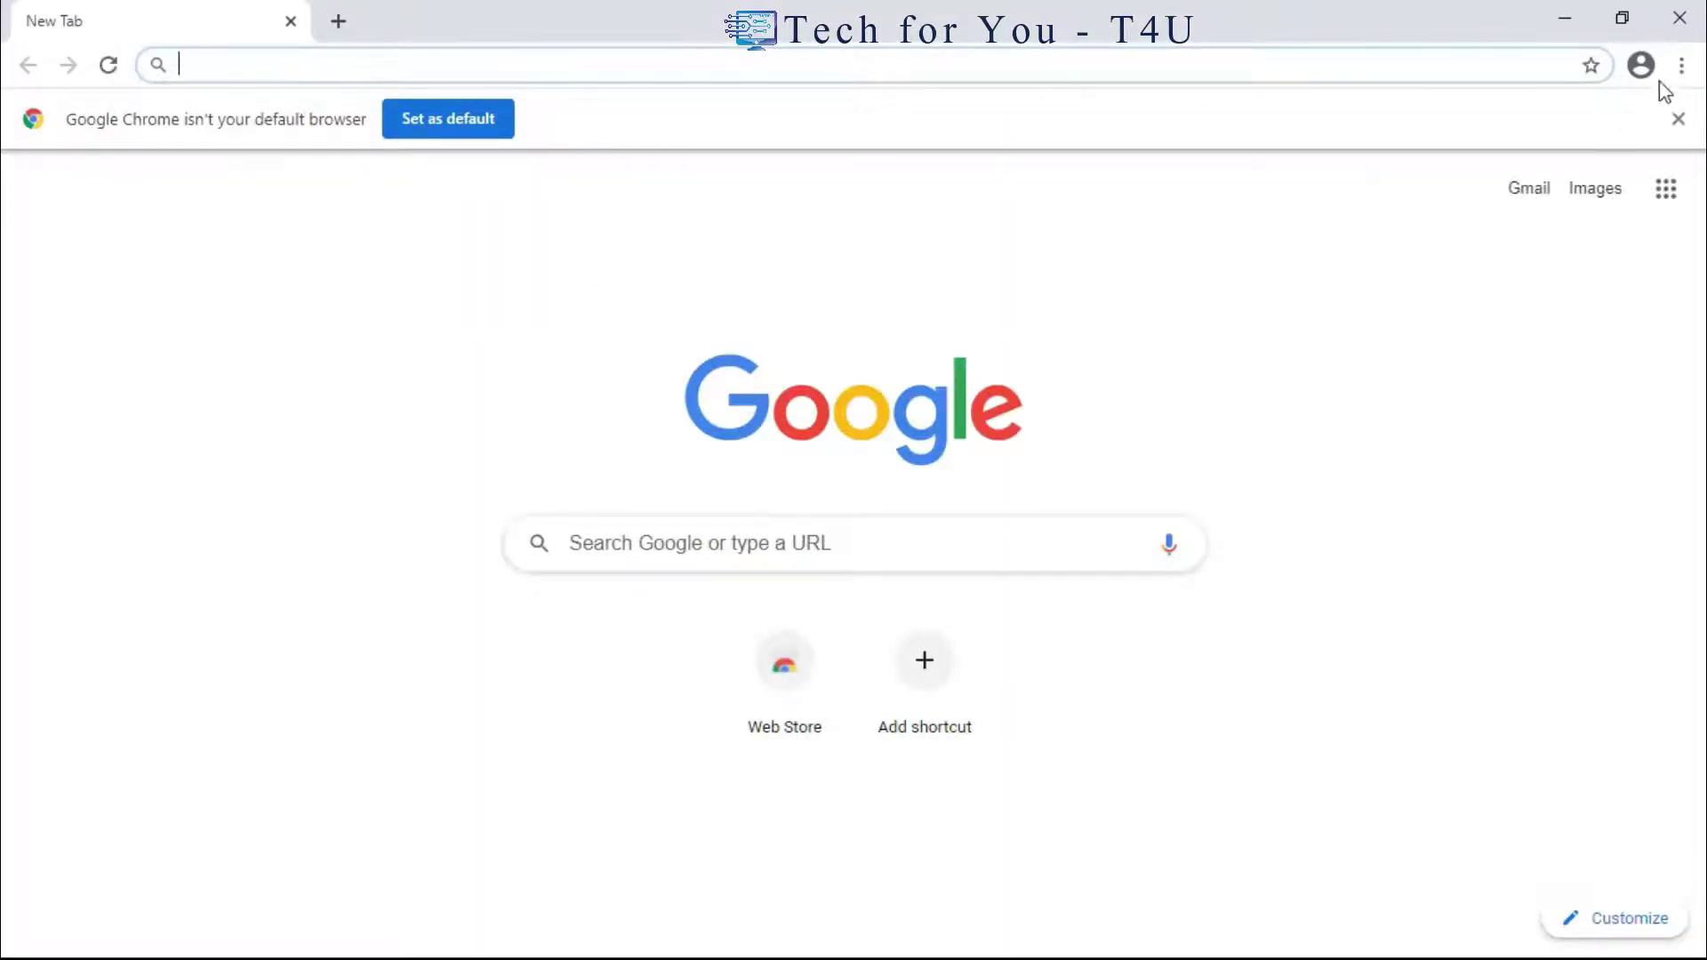
click(1682, 67)
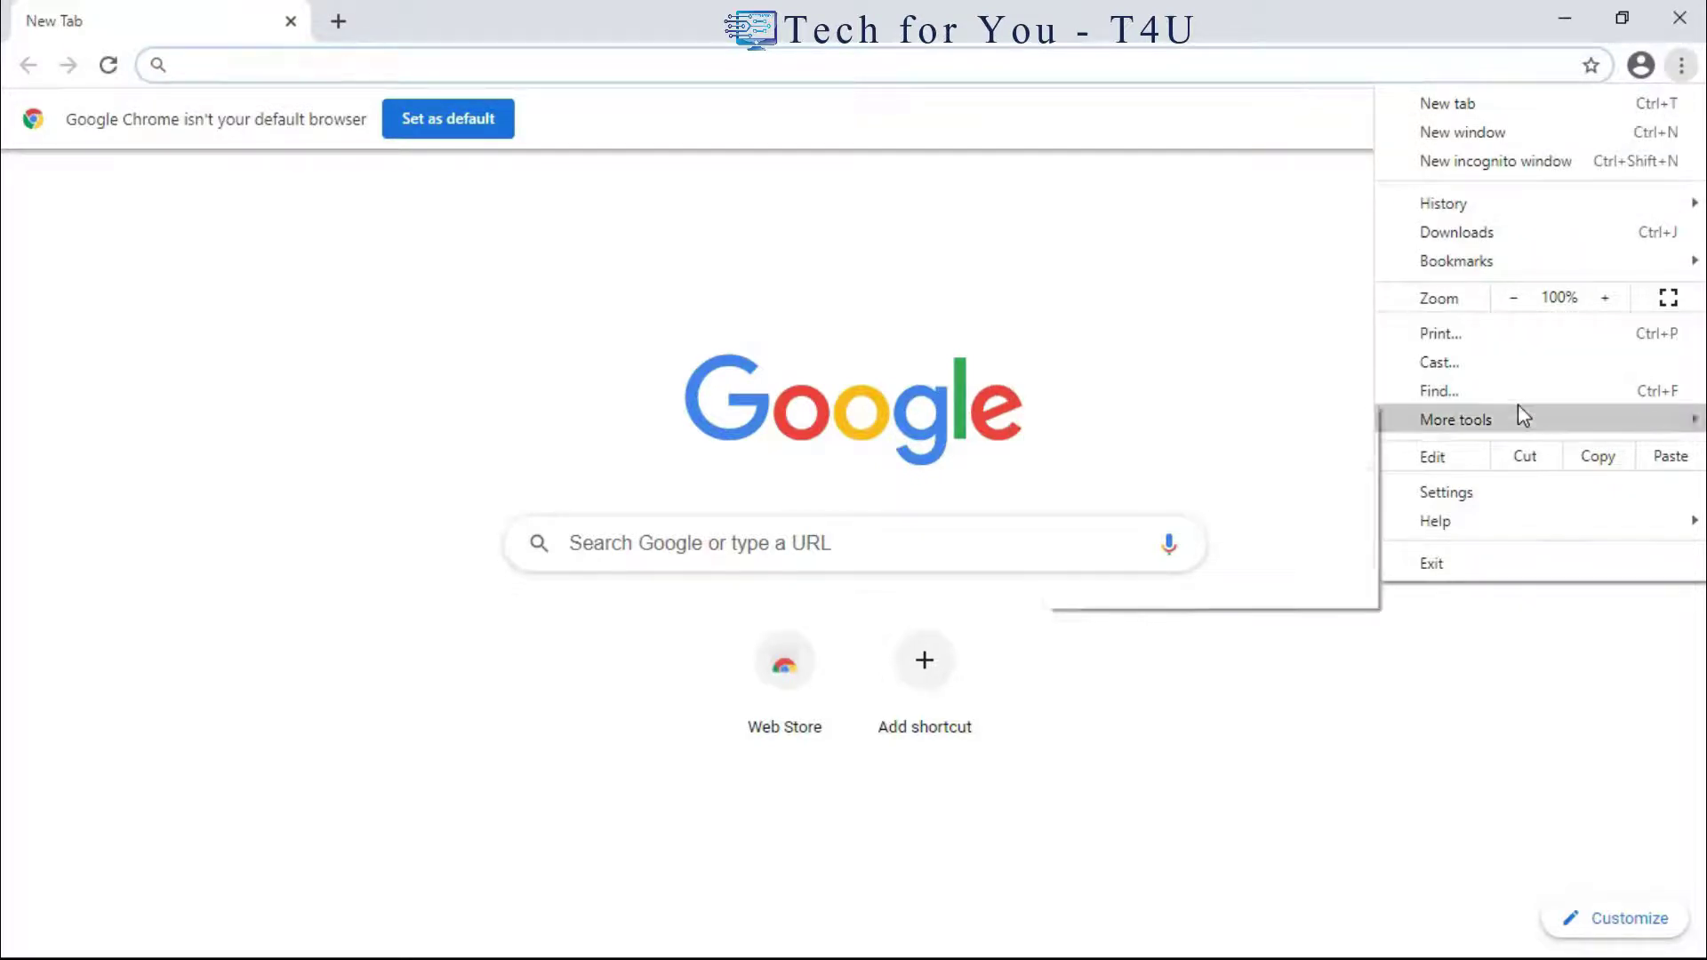
click(1494, 488)
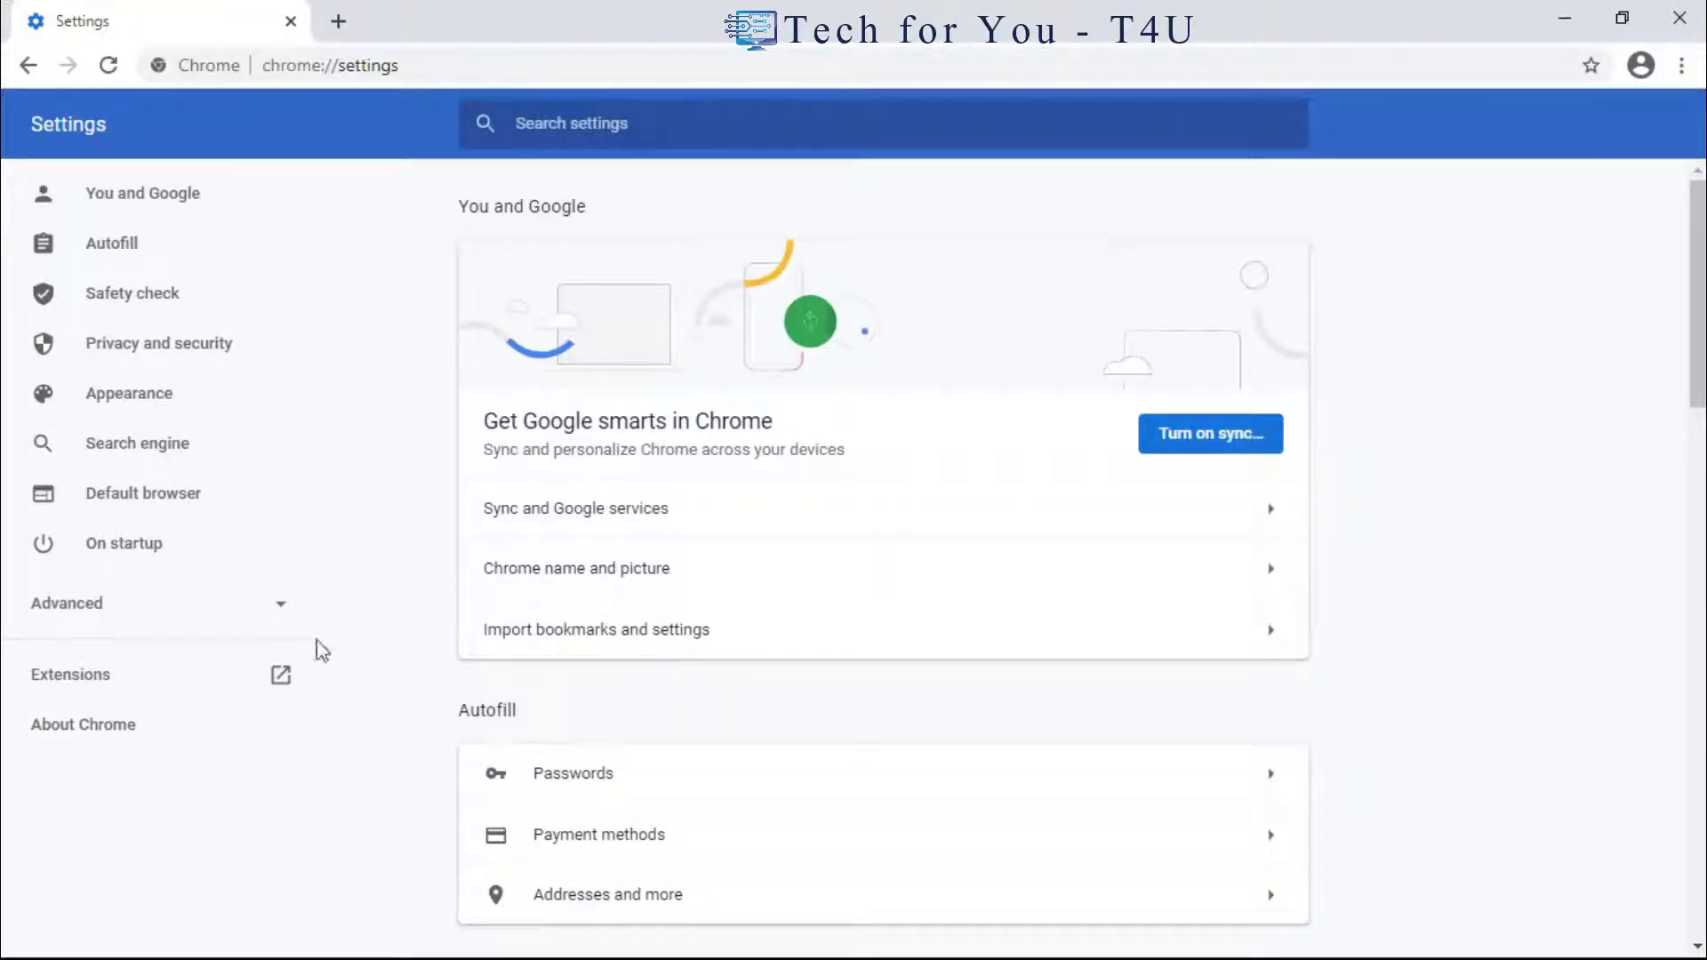
click(277, 674)
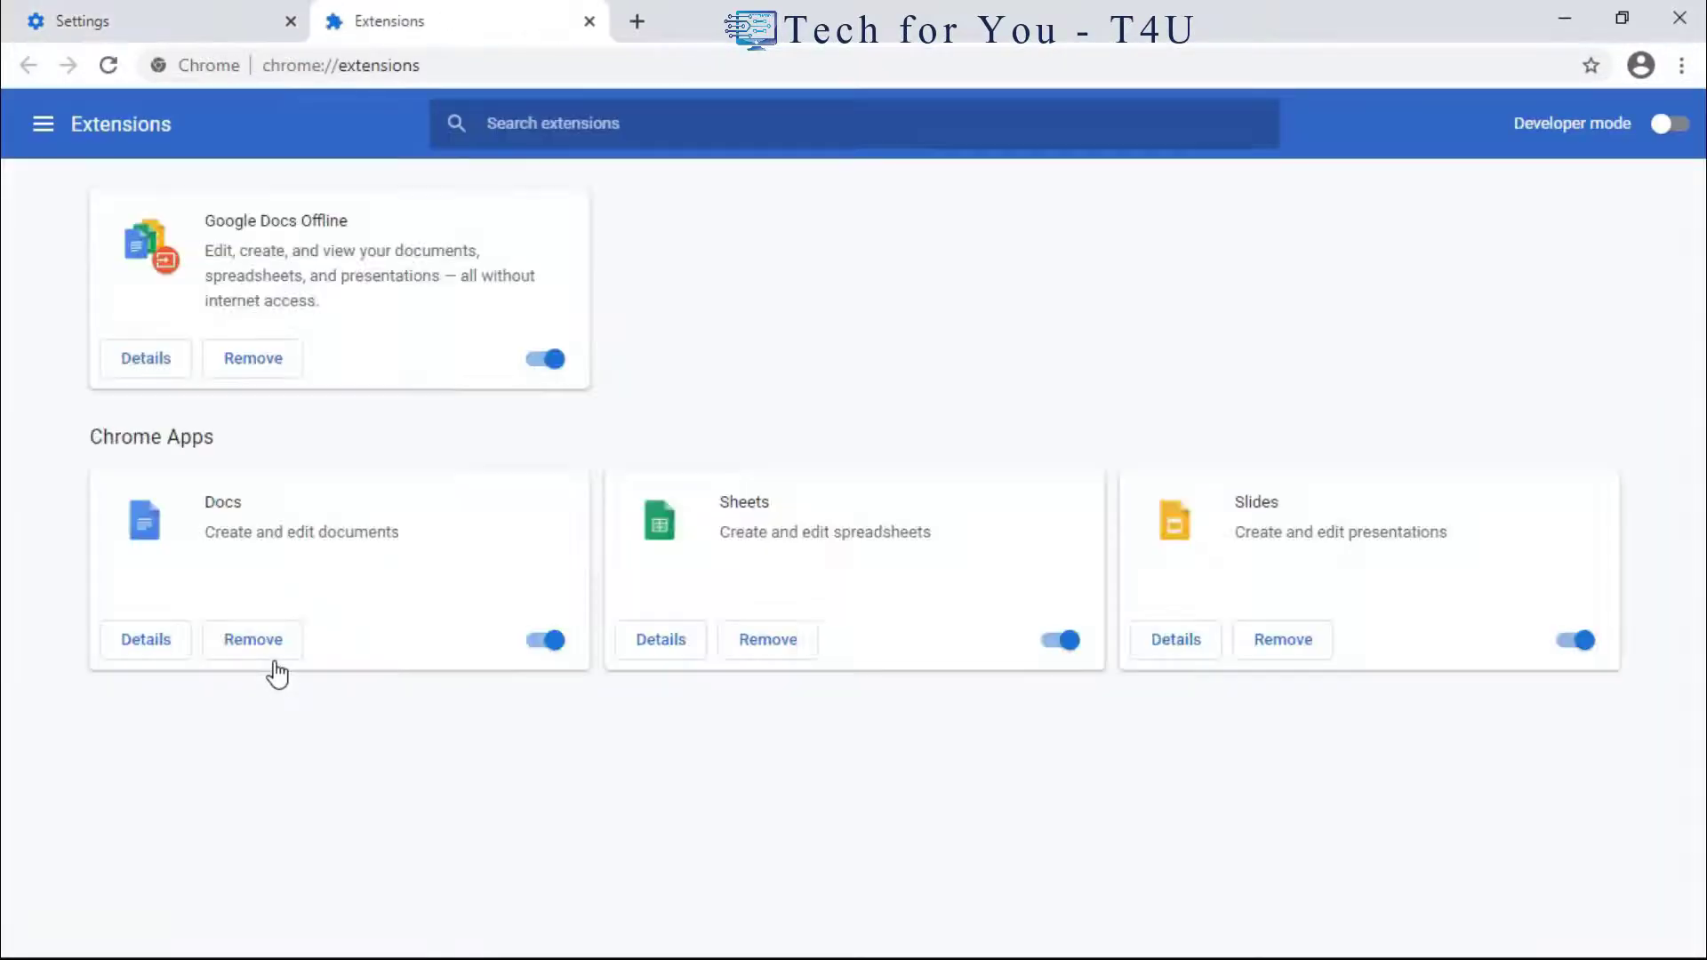
click(42, 143)
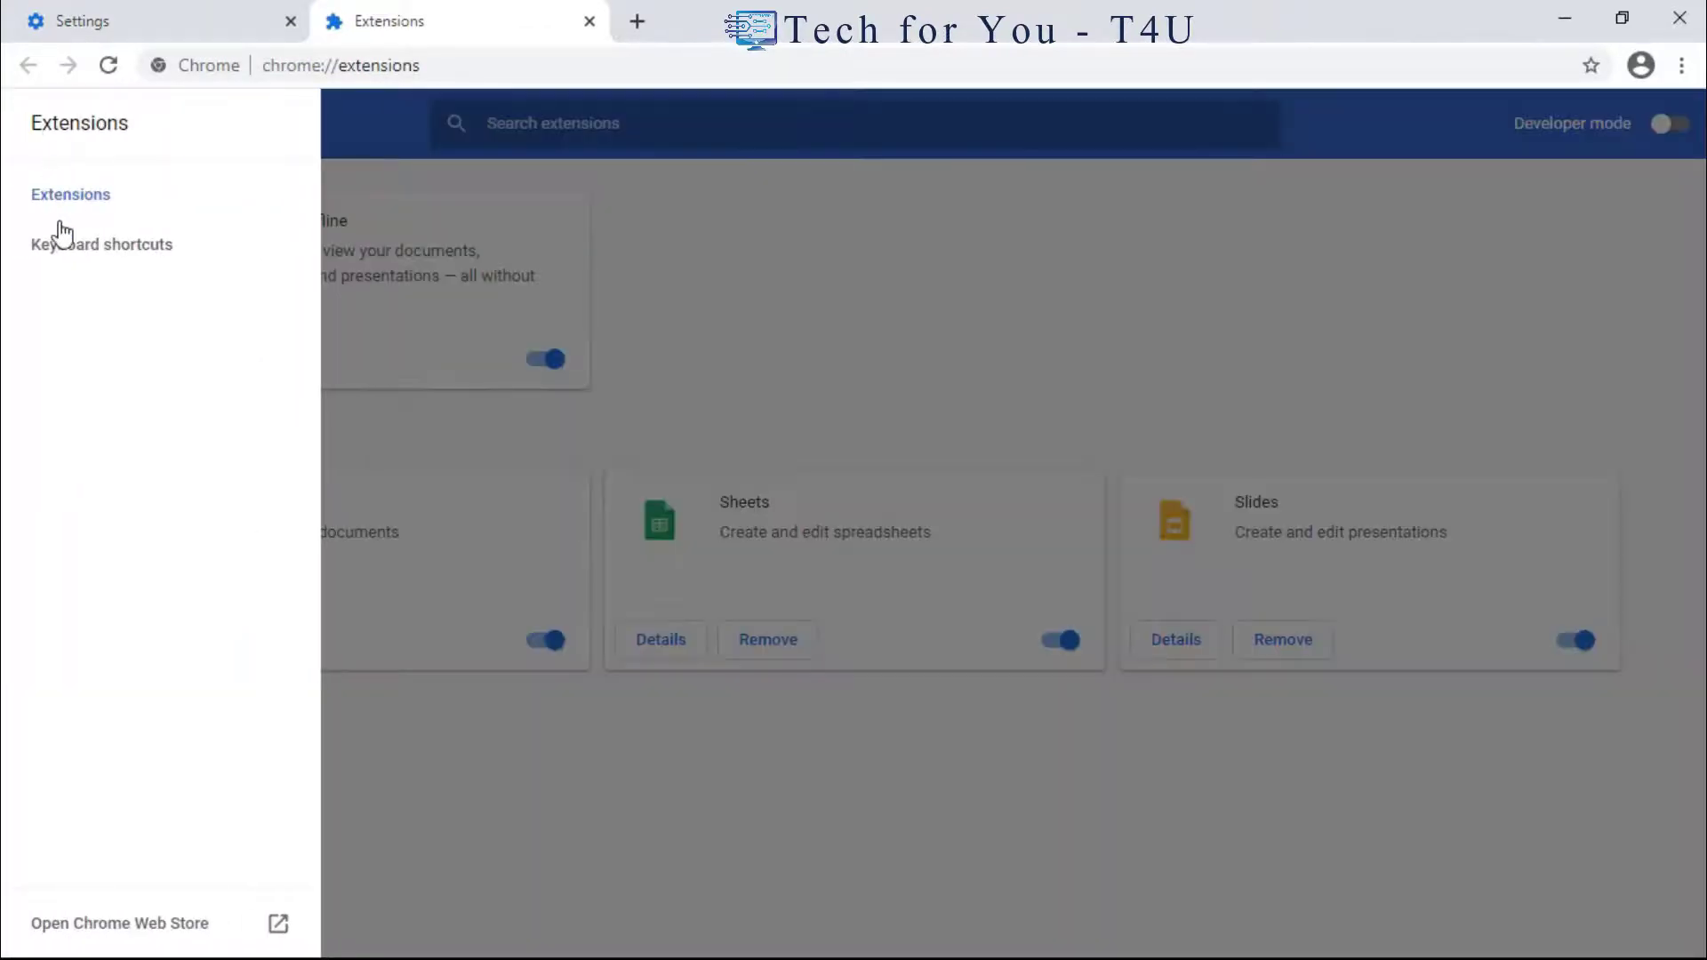
click(121, 924)
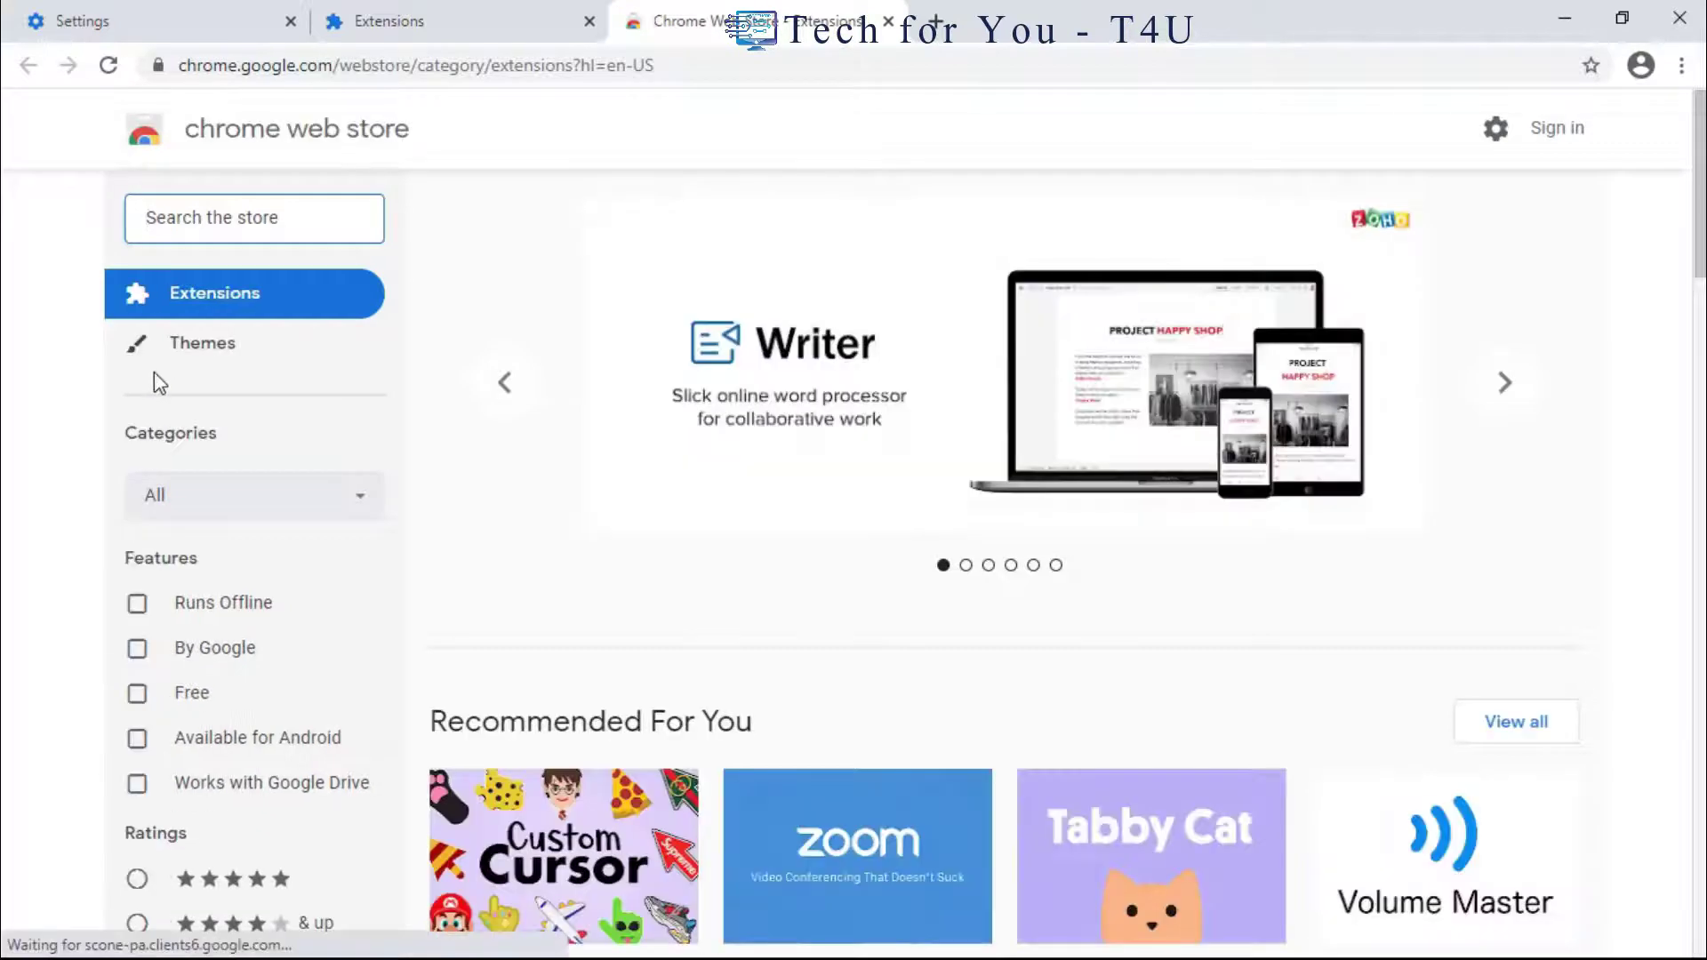
Search the Chrome Web Store for "setupvpn" and open the SetupVPN - Lifetime Free VPN extension page.
text(se)
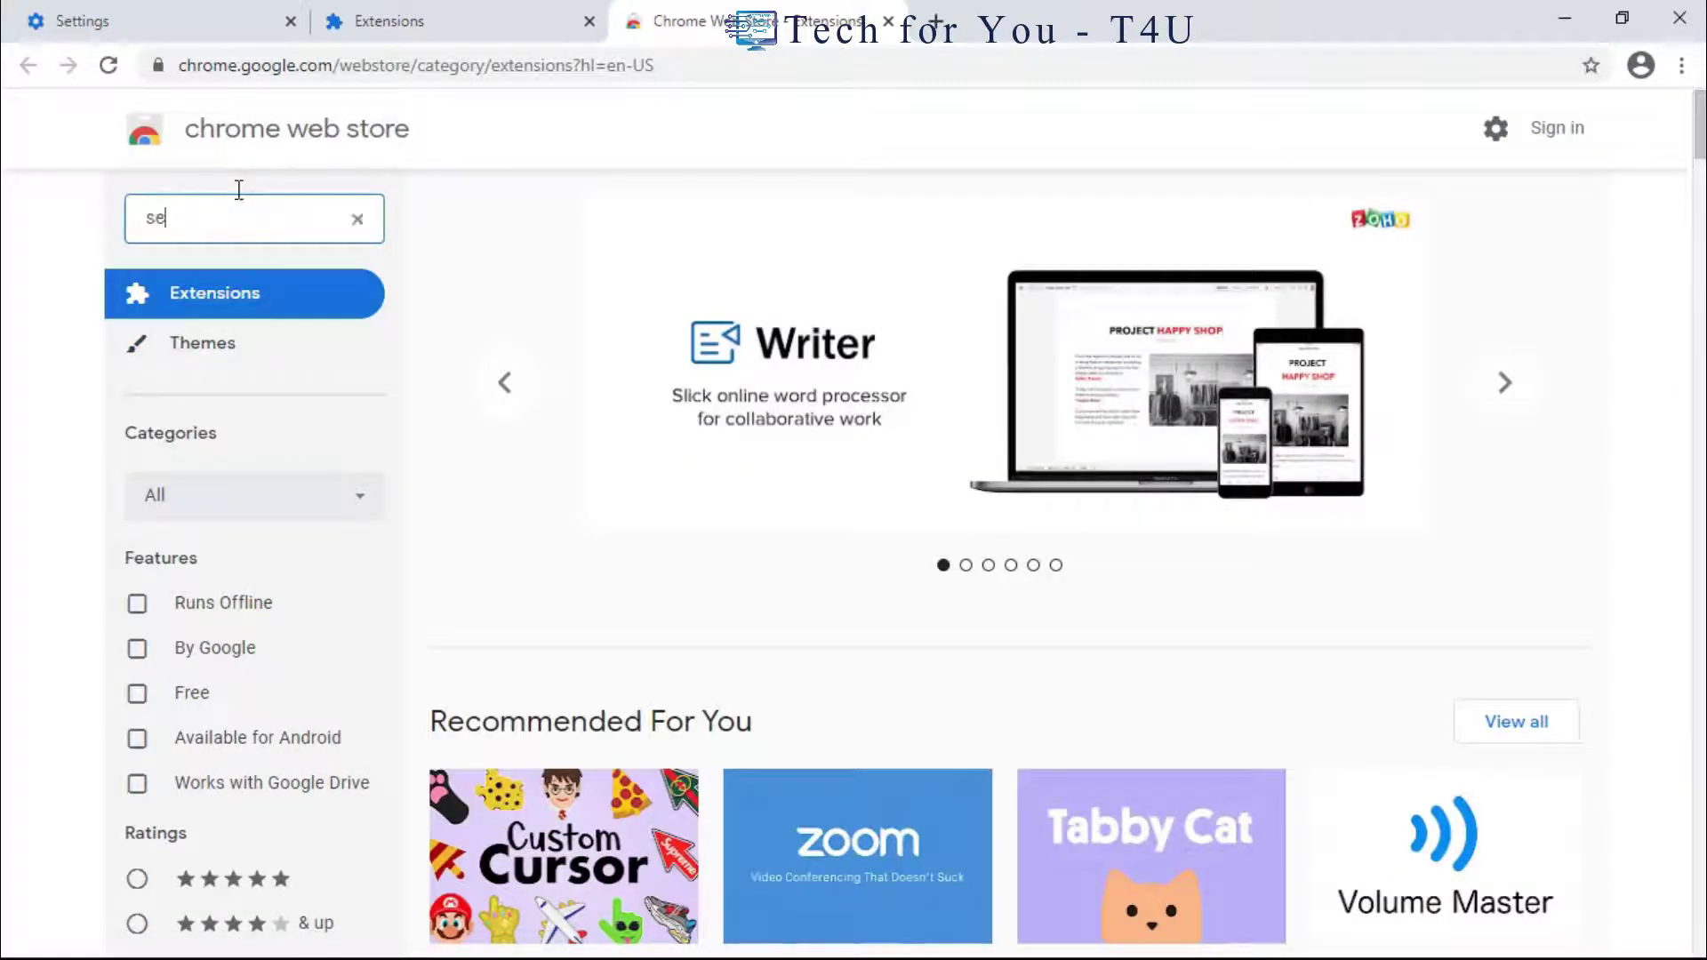
text(t)
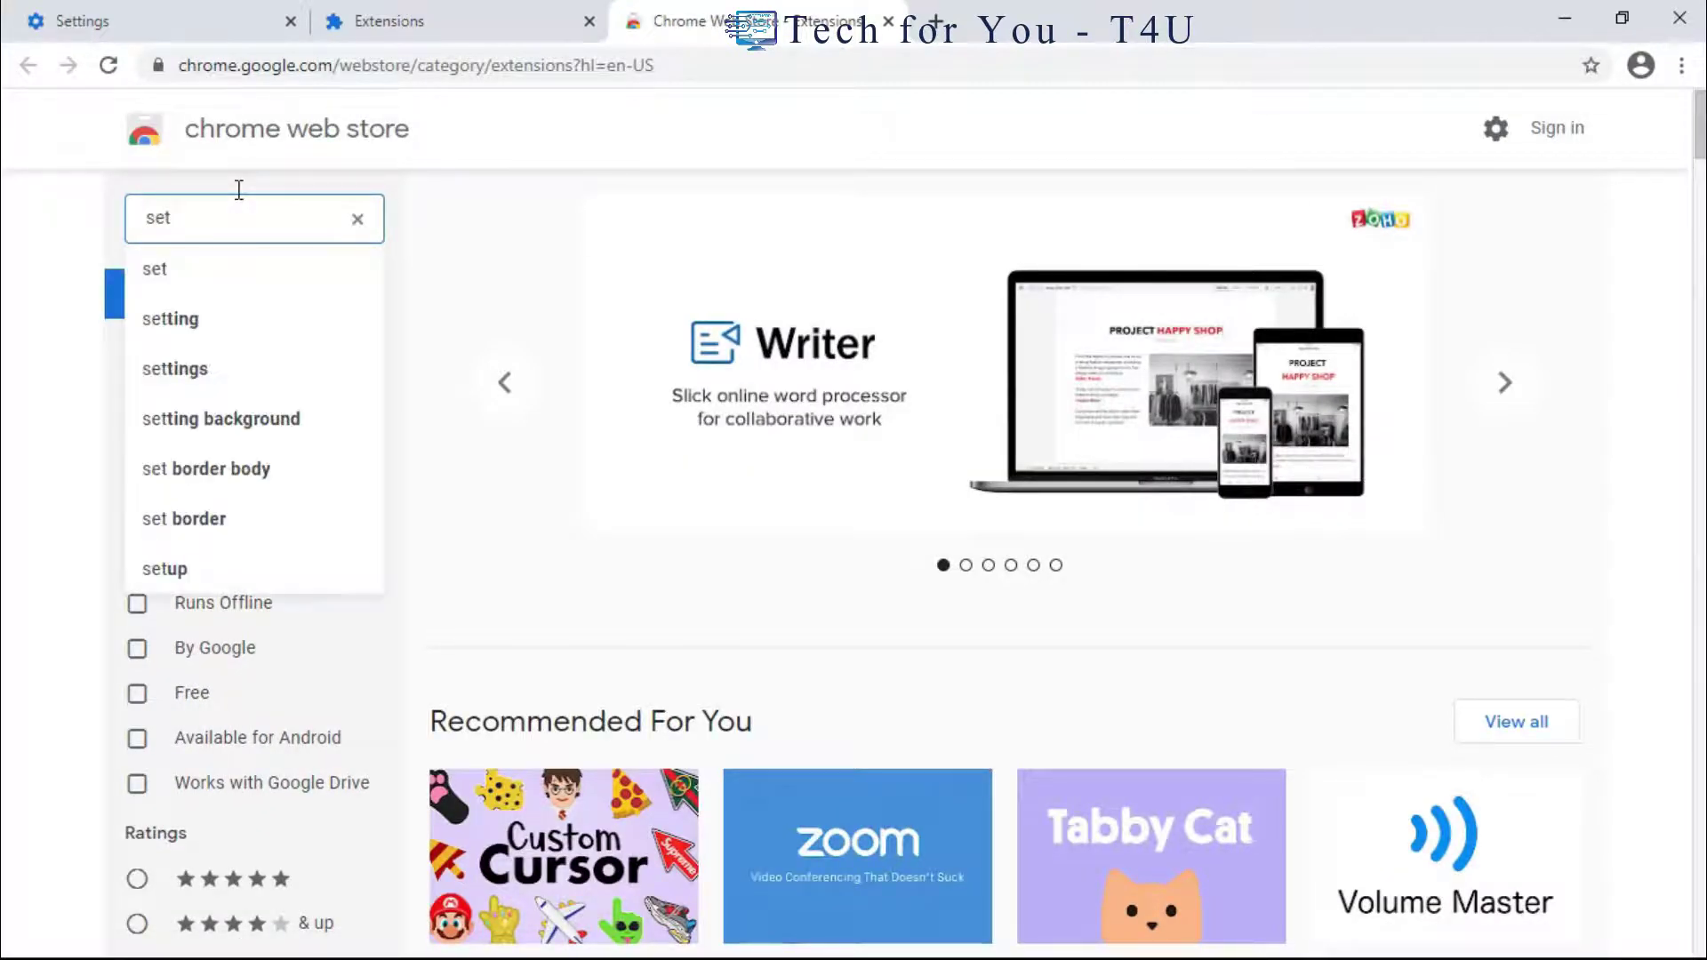
text(up)
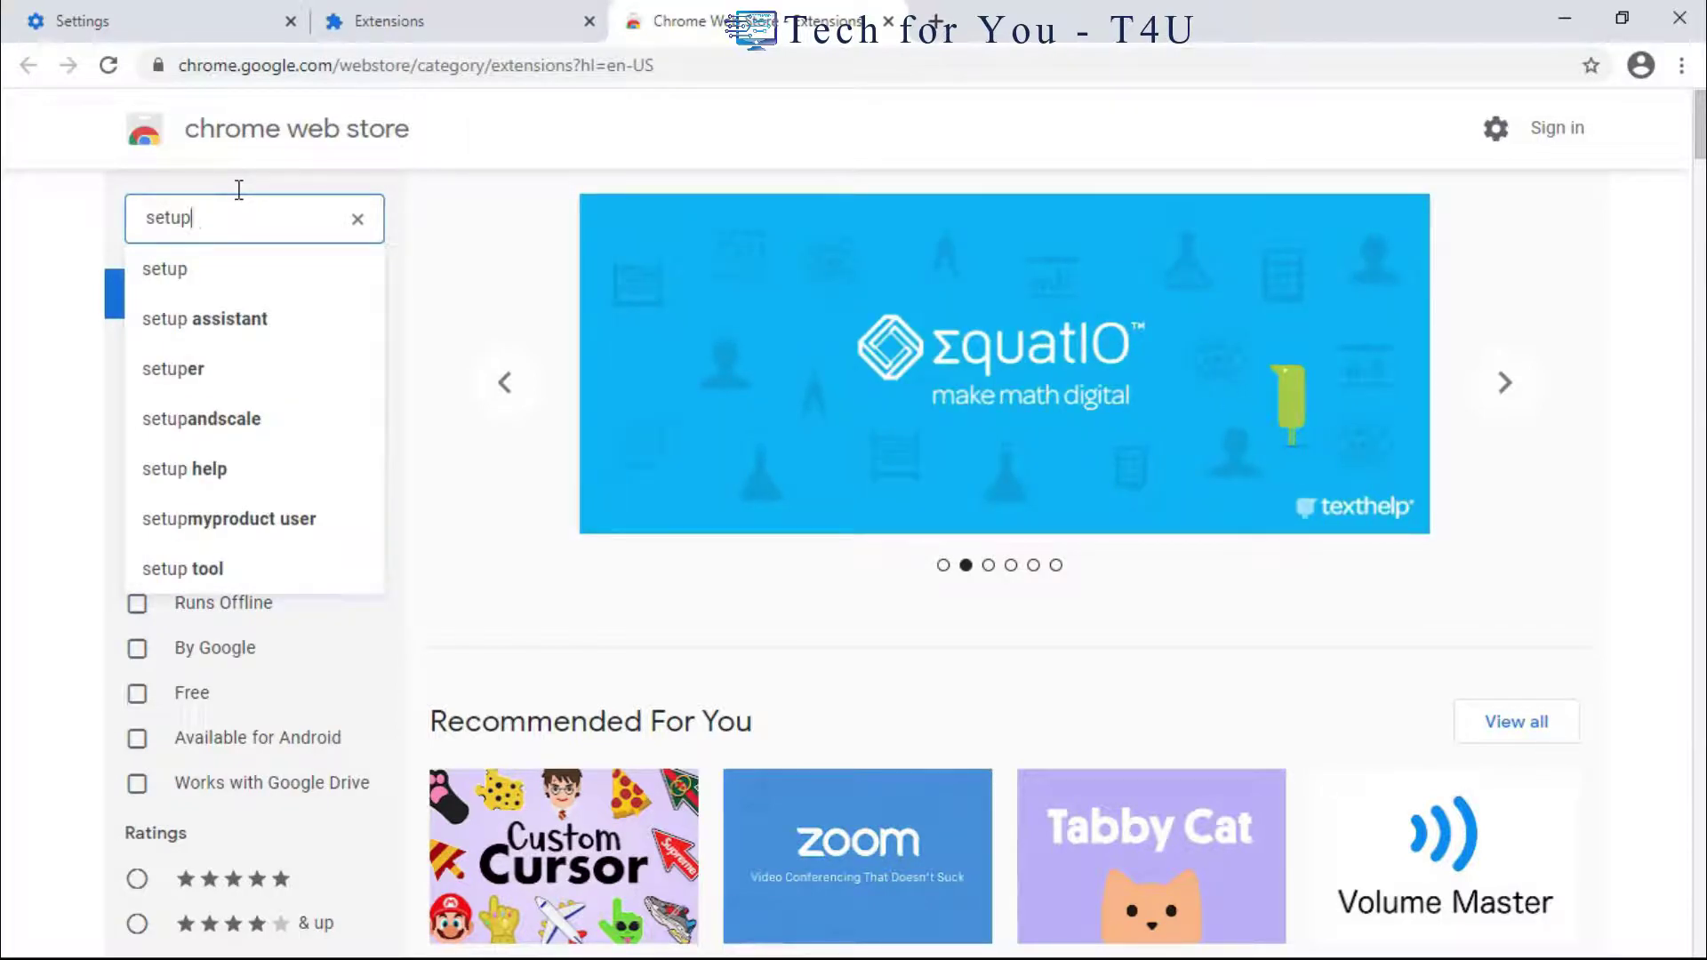
text(vn)
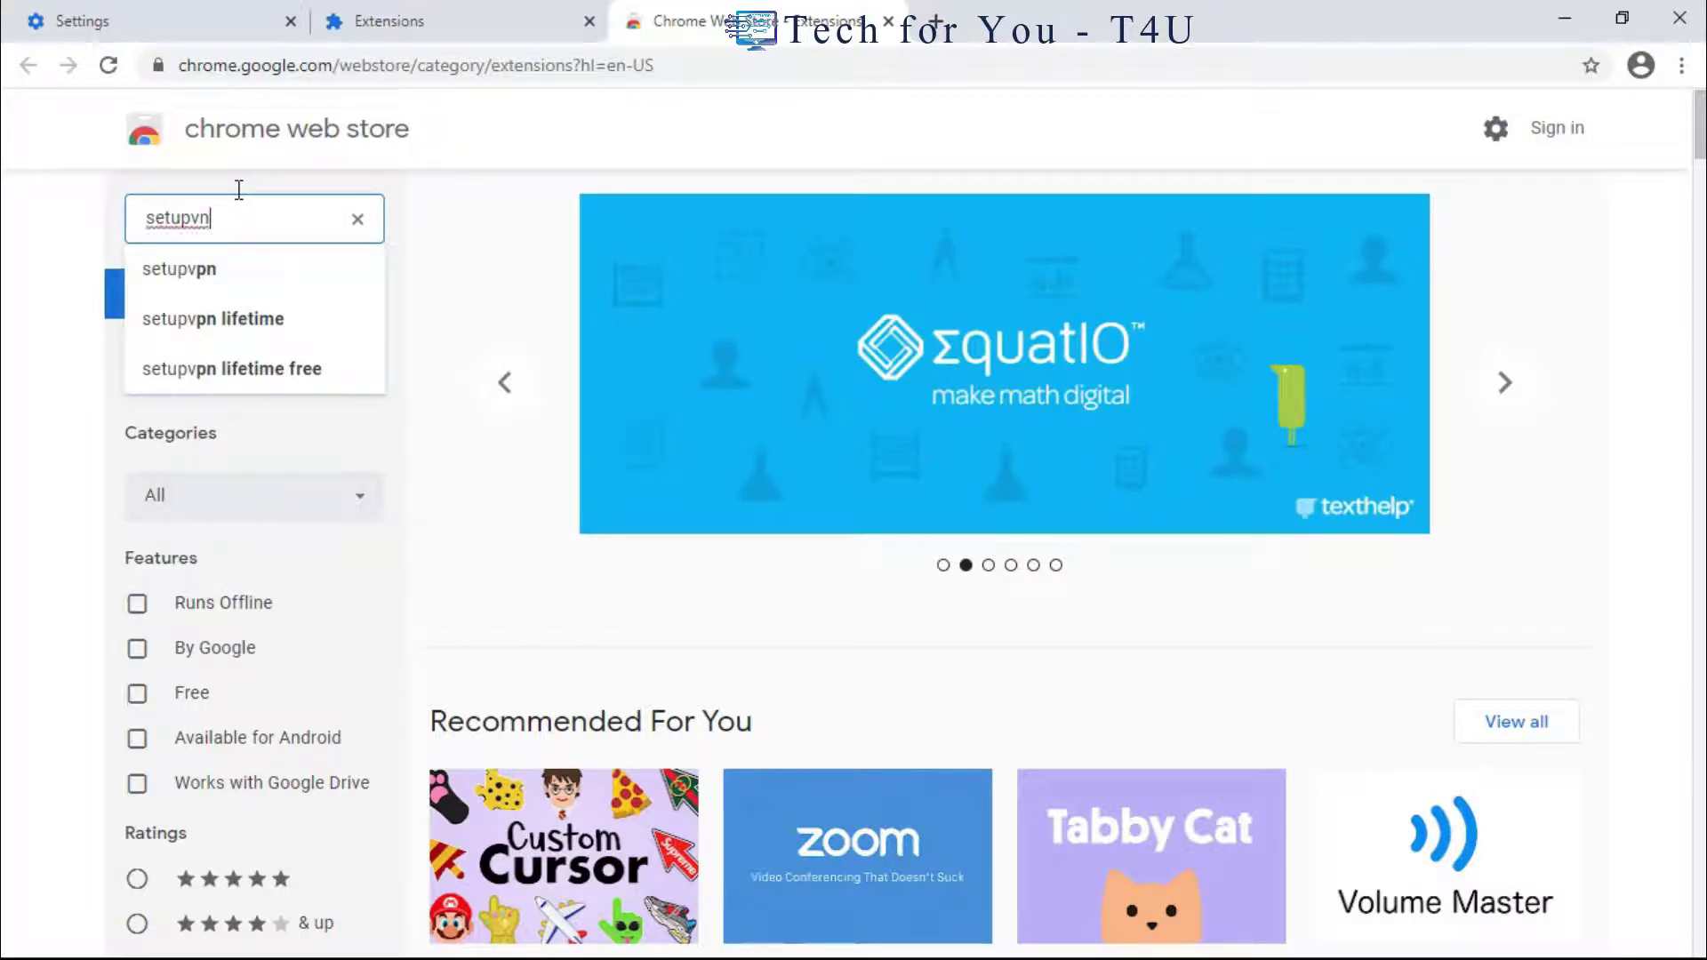
key(Return)
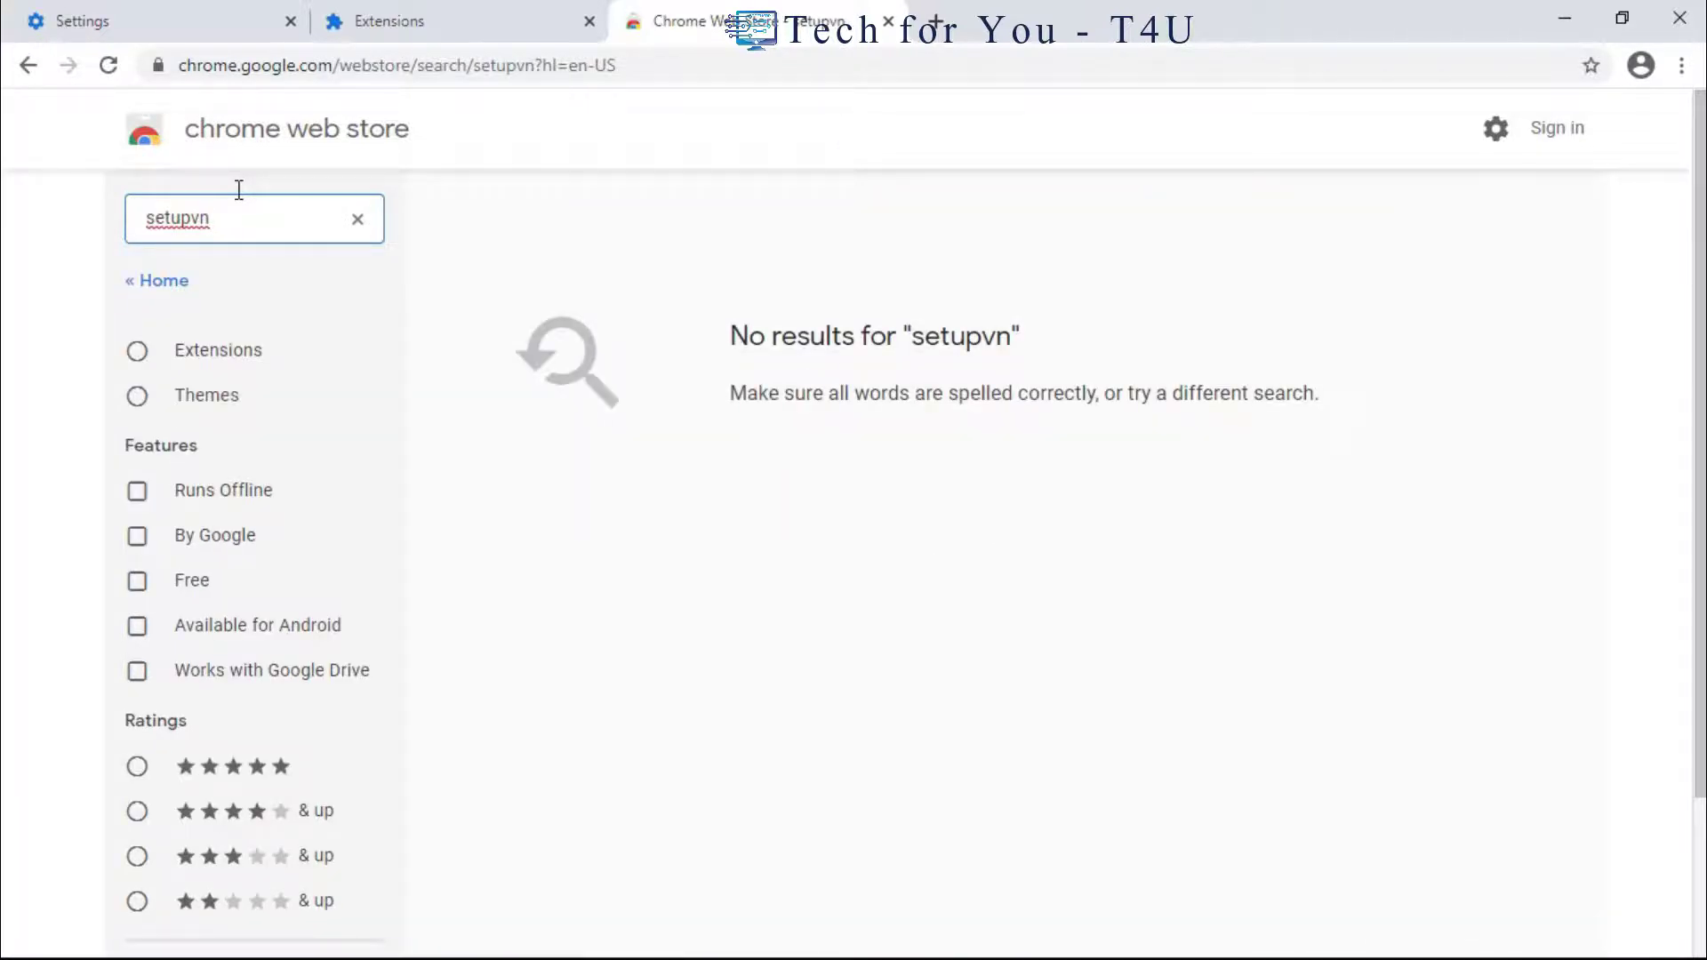
key(BackSpace)
text(pn)
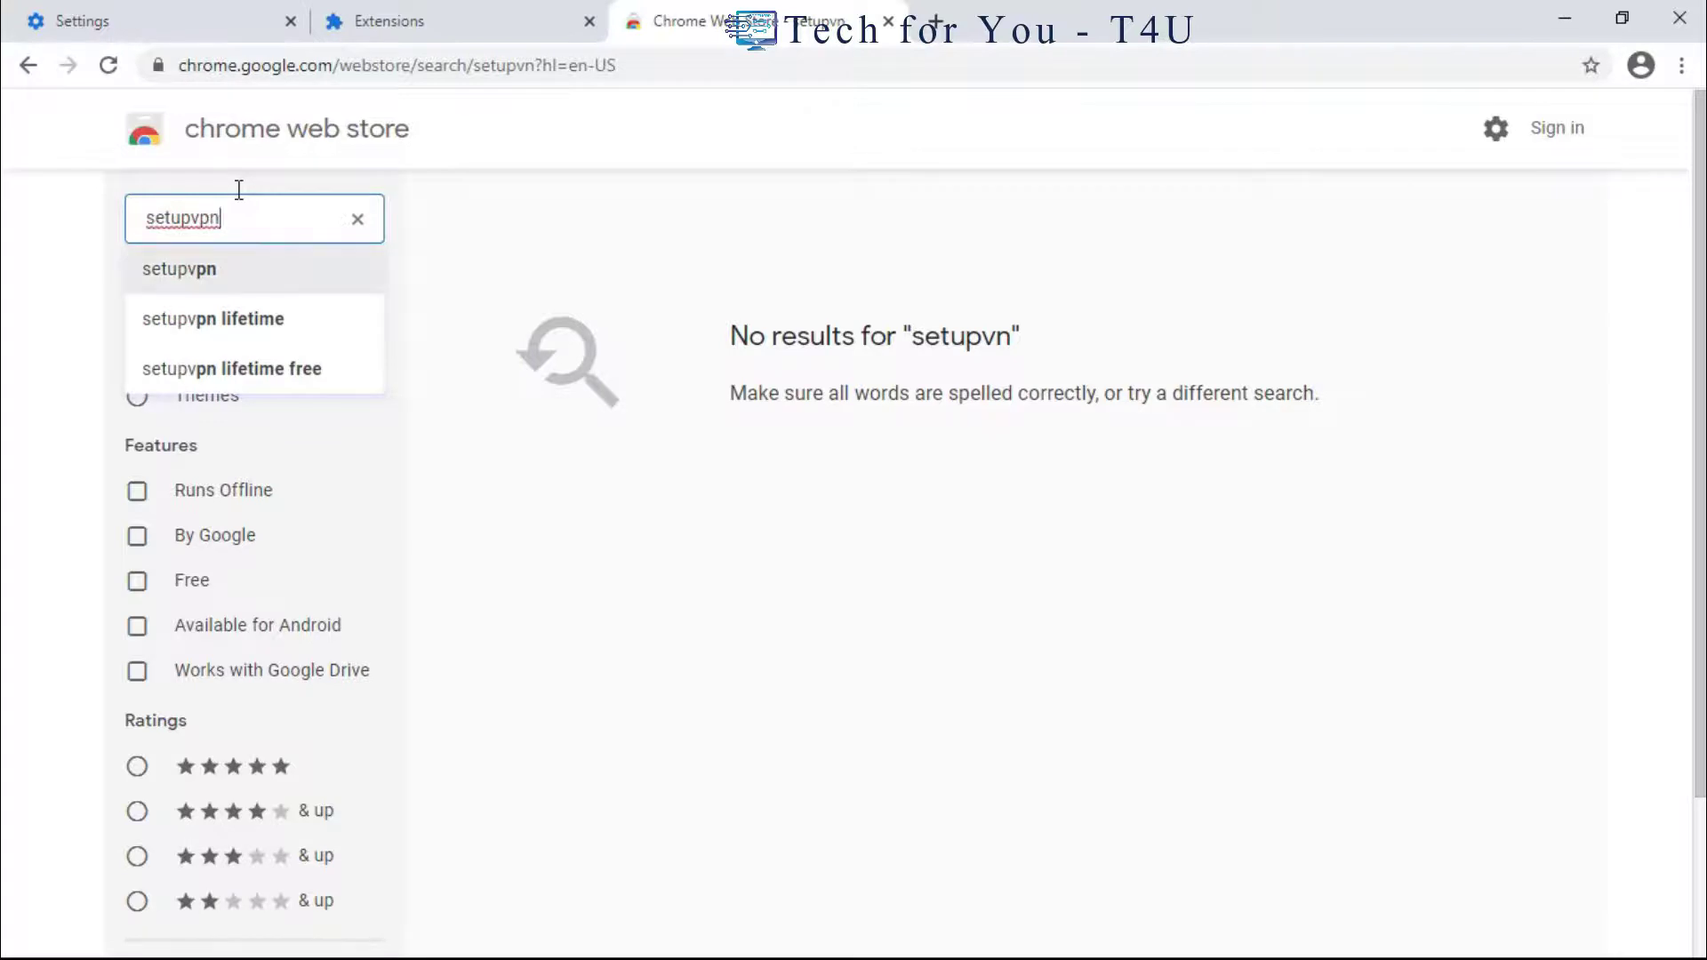
key(Return)
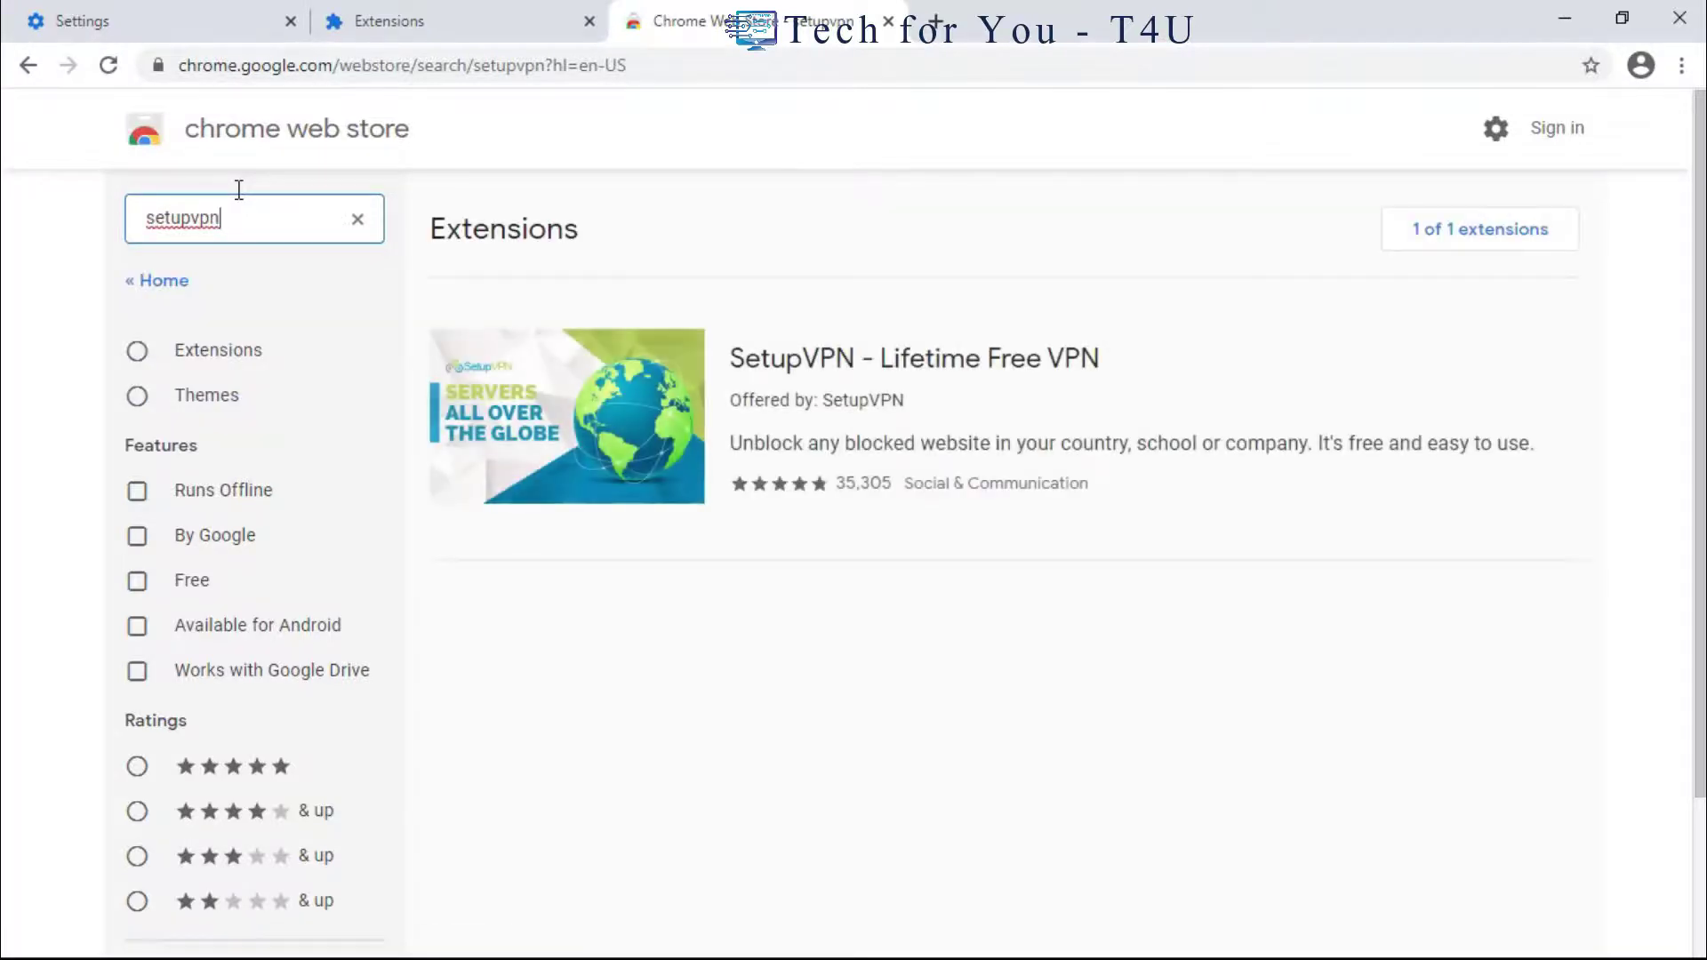
click(858, 389)
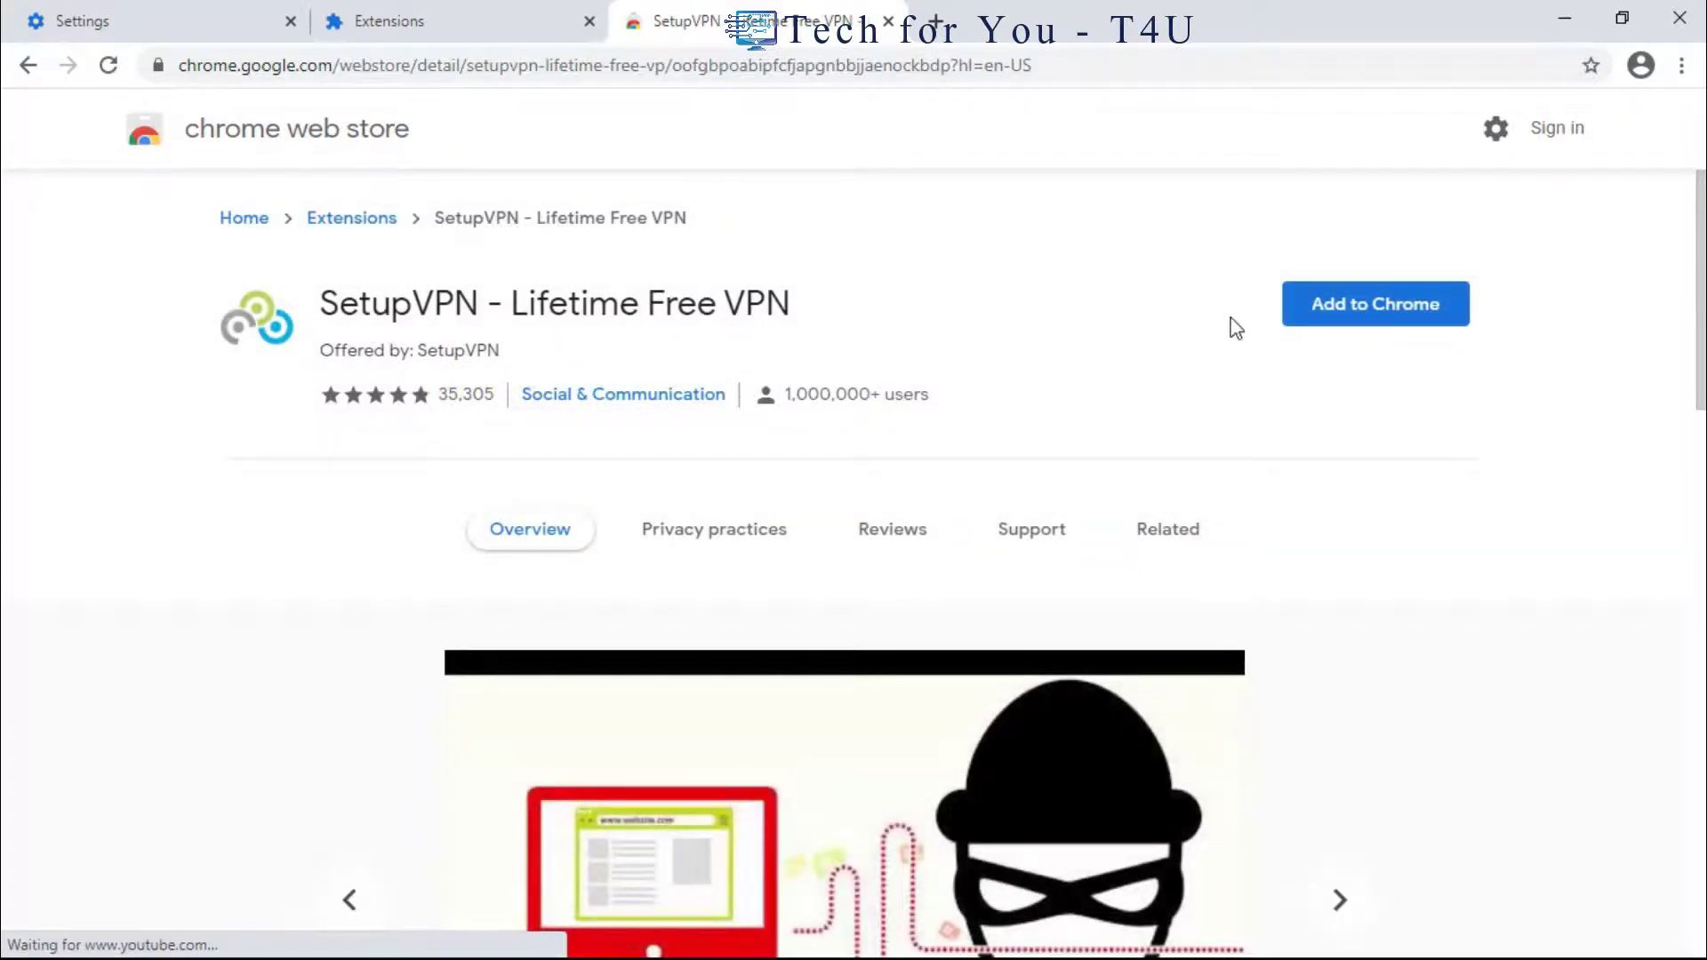
Add the SetupVPN - Lifetime Free VPN extension to Chrome and close its welcome page.
click(1377, 326)
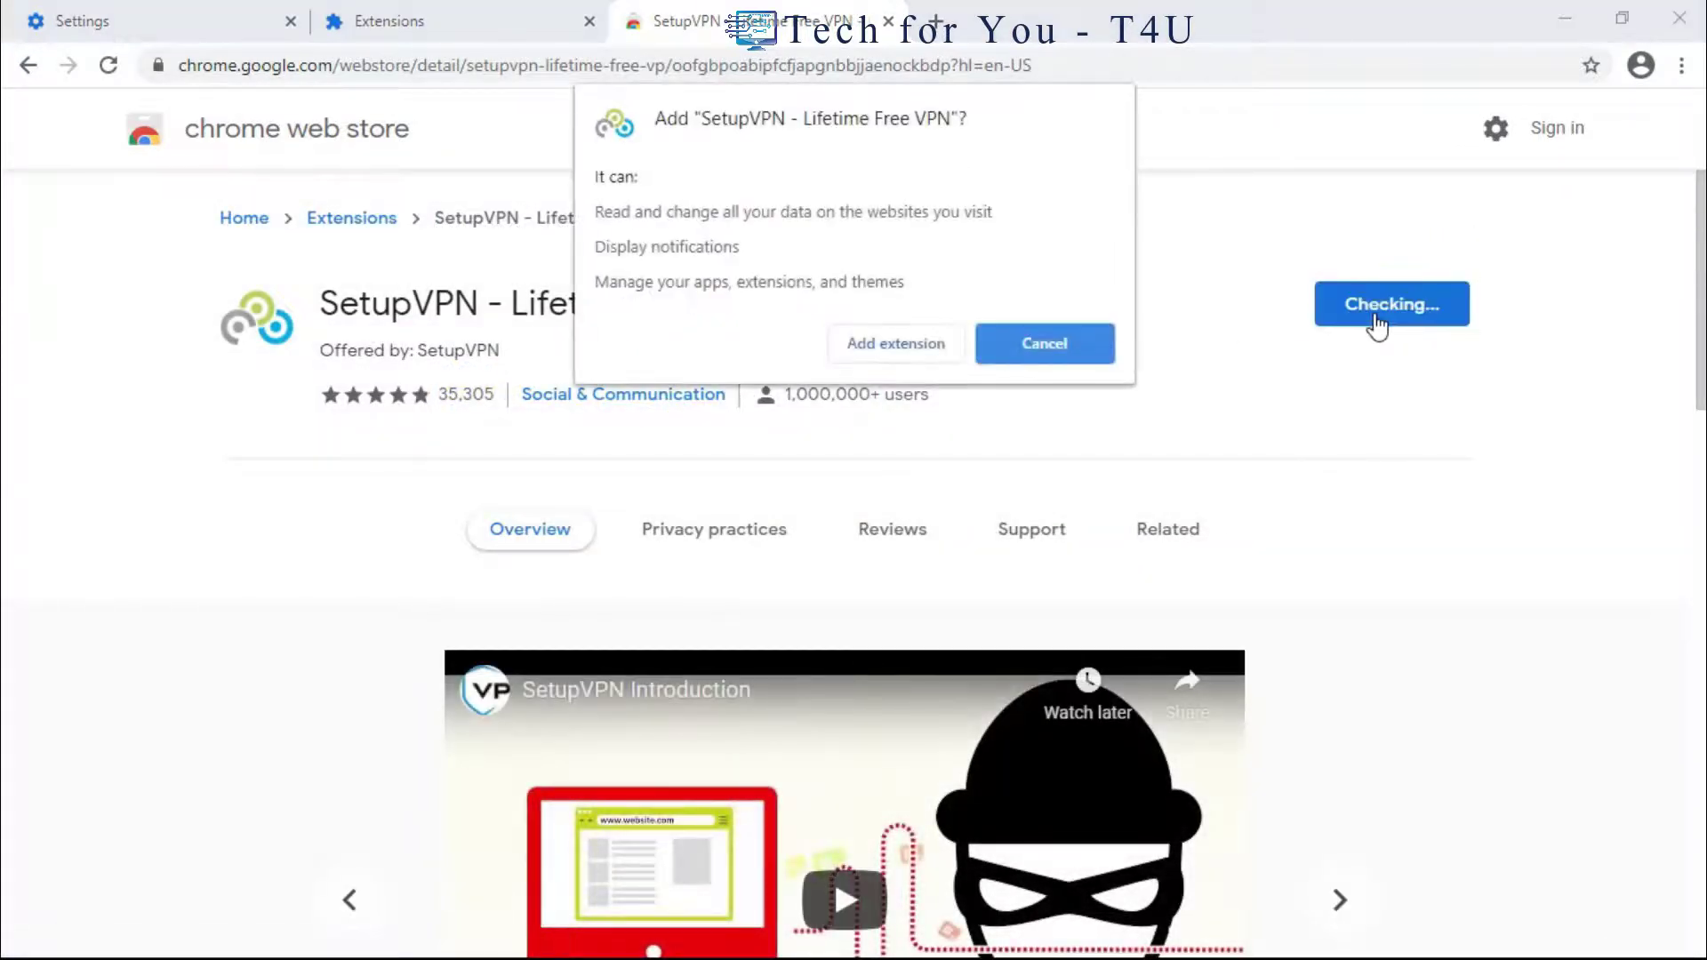
click(945, 356)
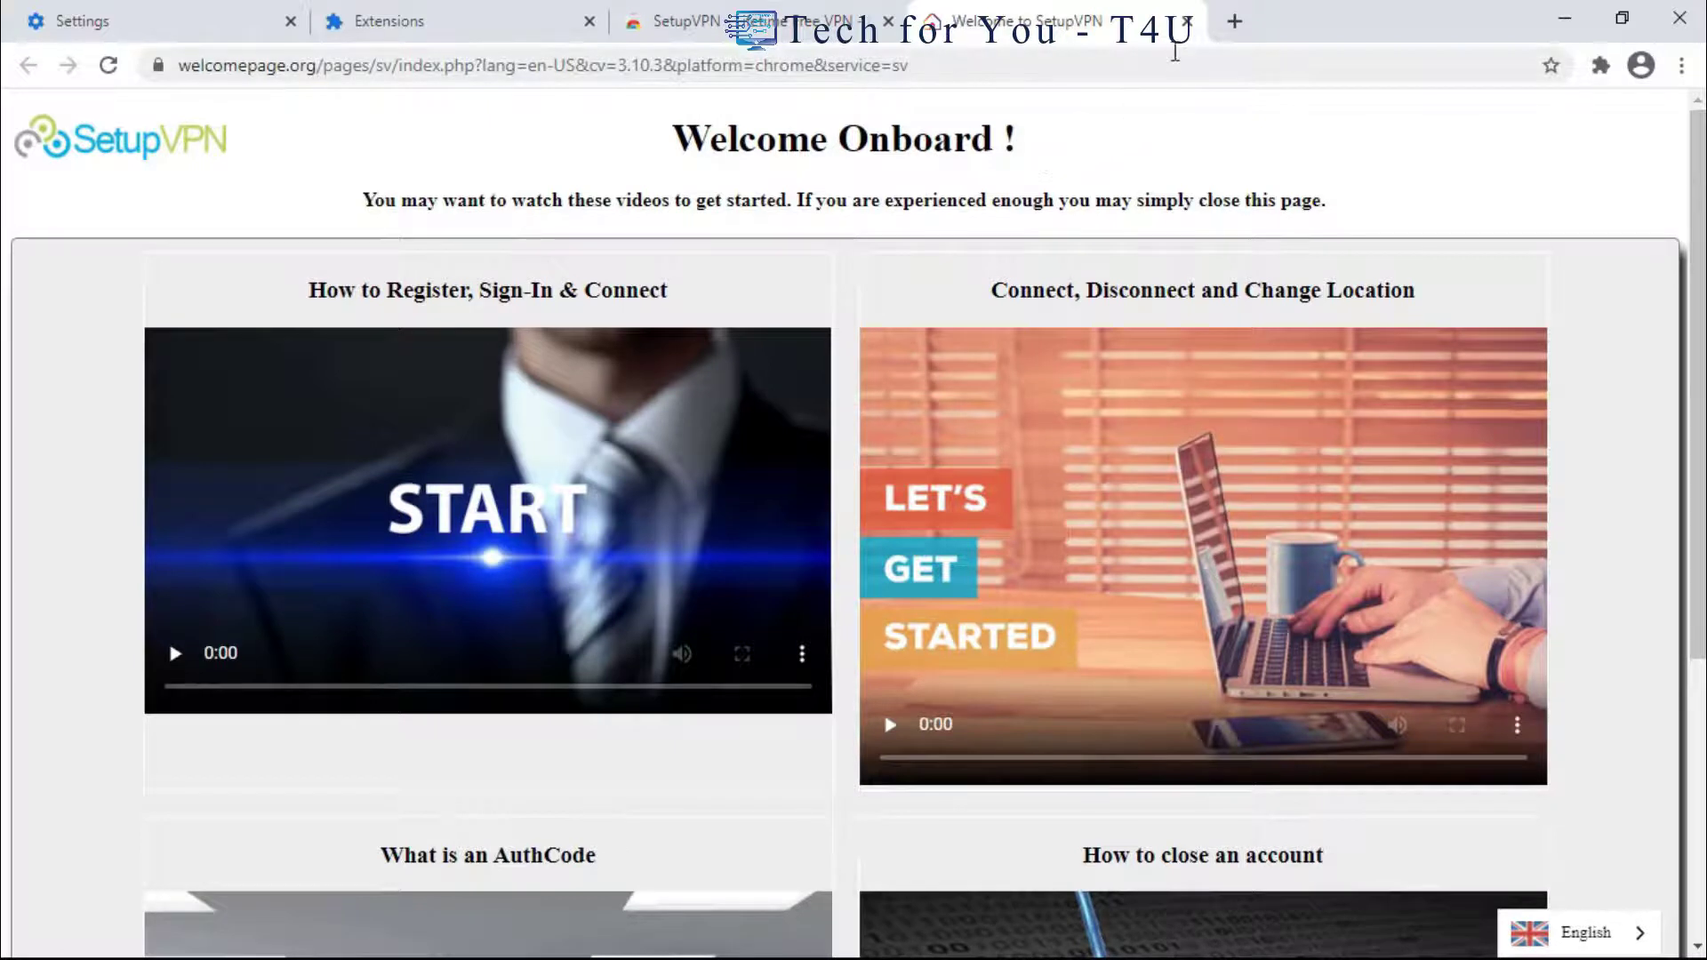
click(1189, 23)
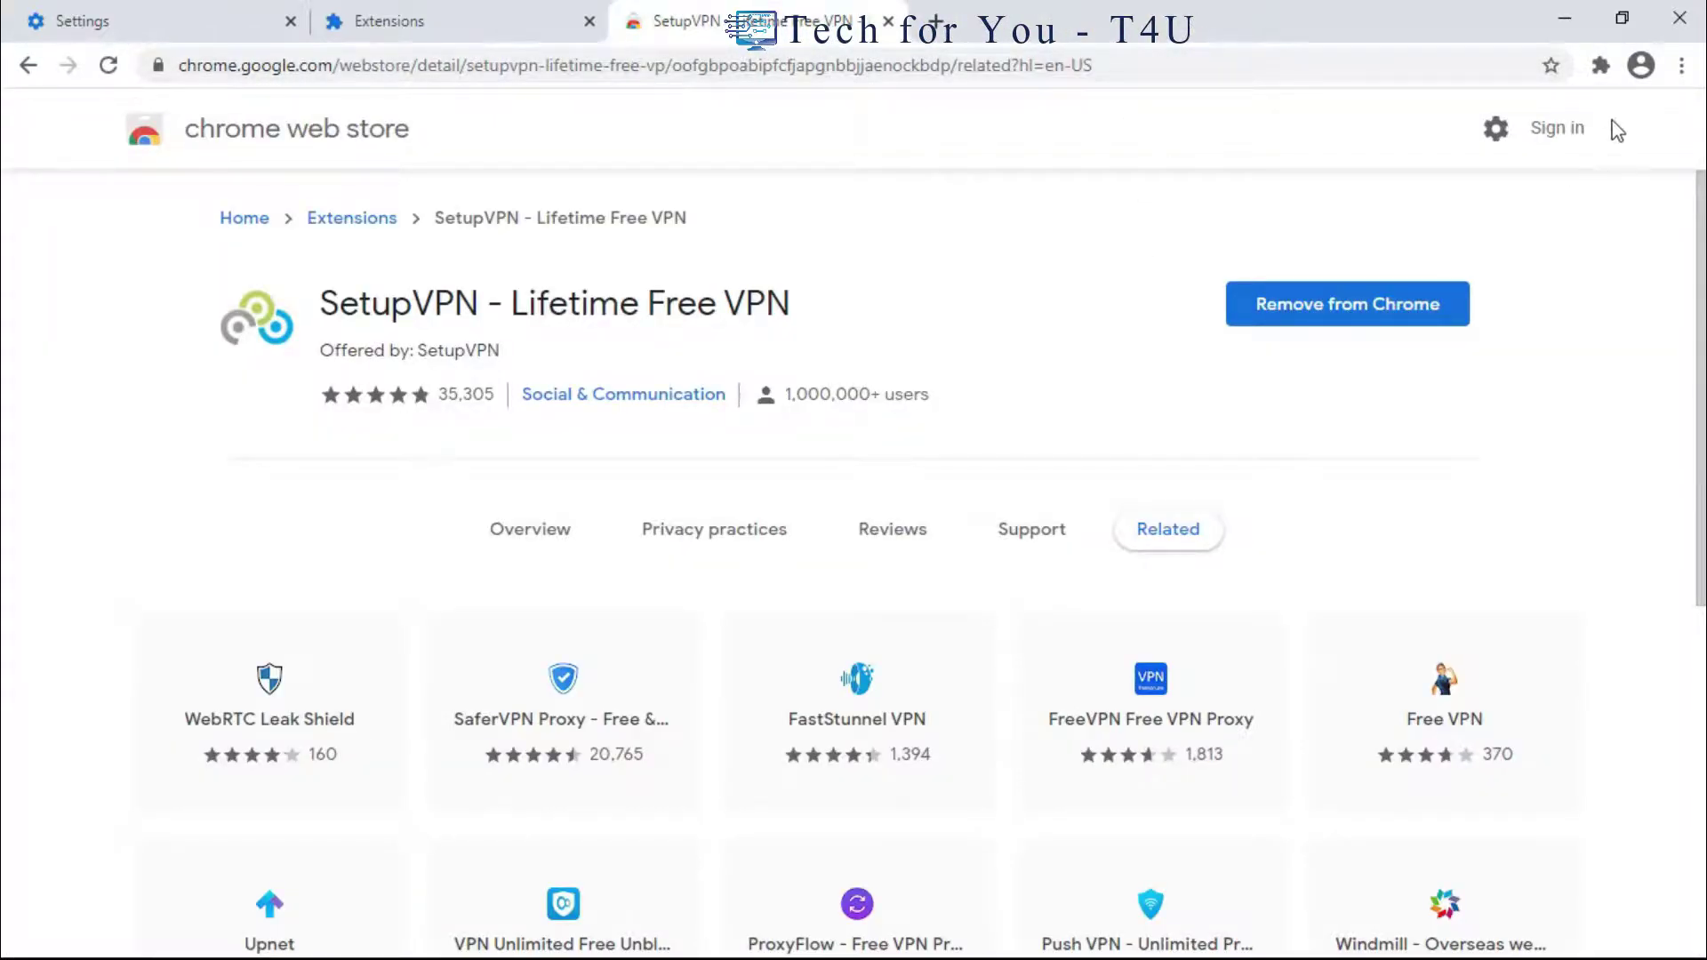
Open the installed SetupVPN extension and choose English as its language.
click(1601, 66)
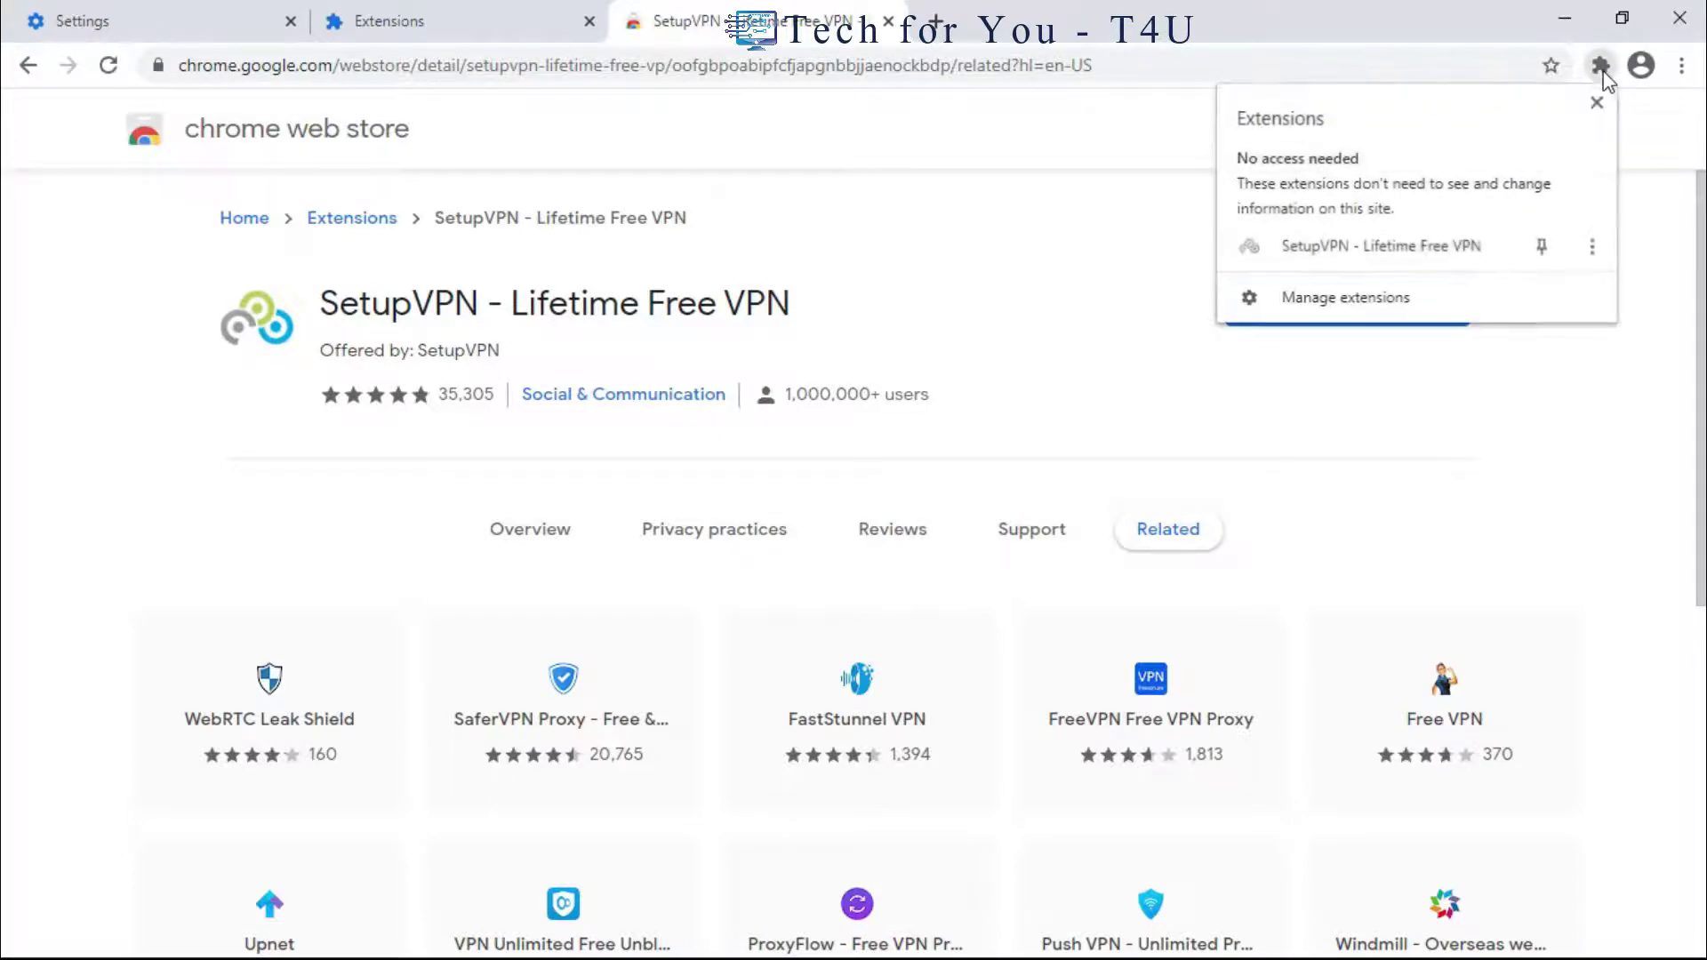
click(1432, 246)
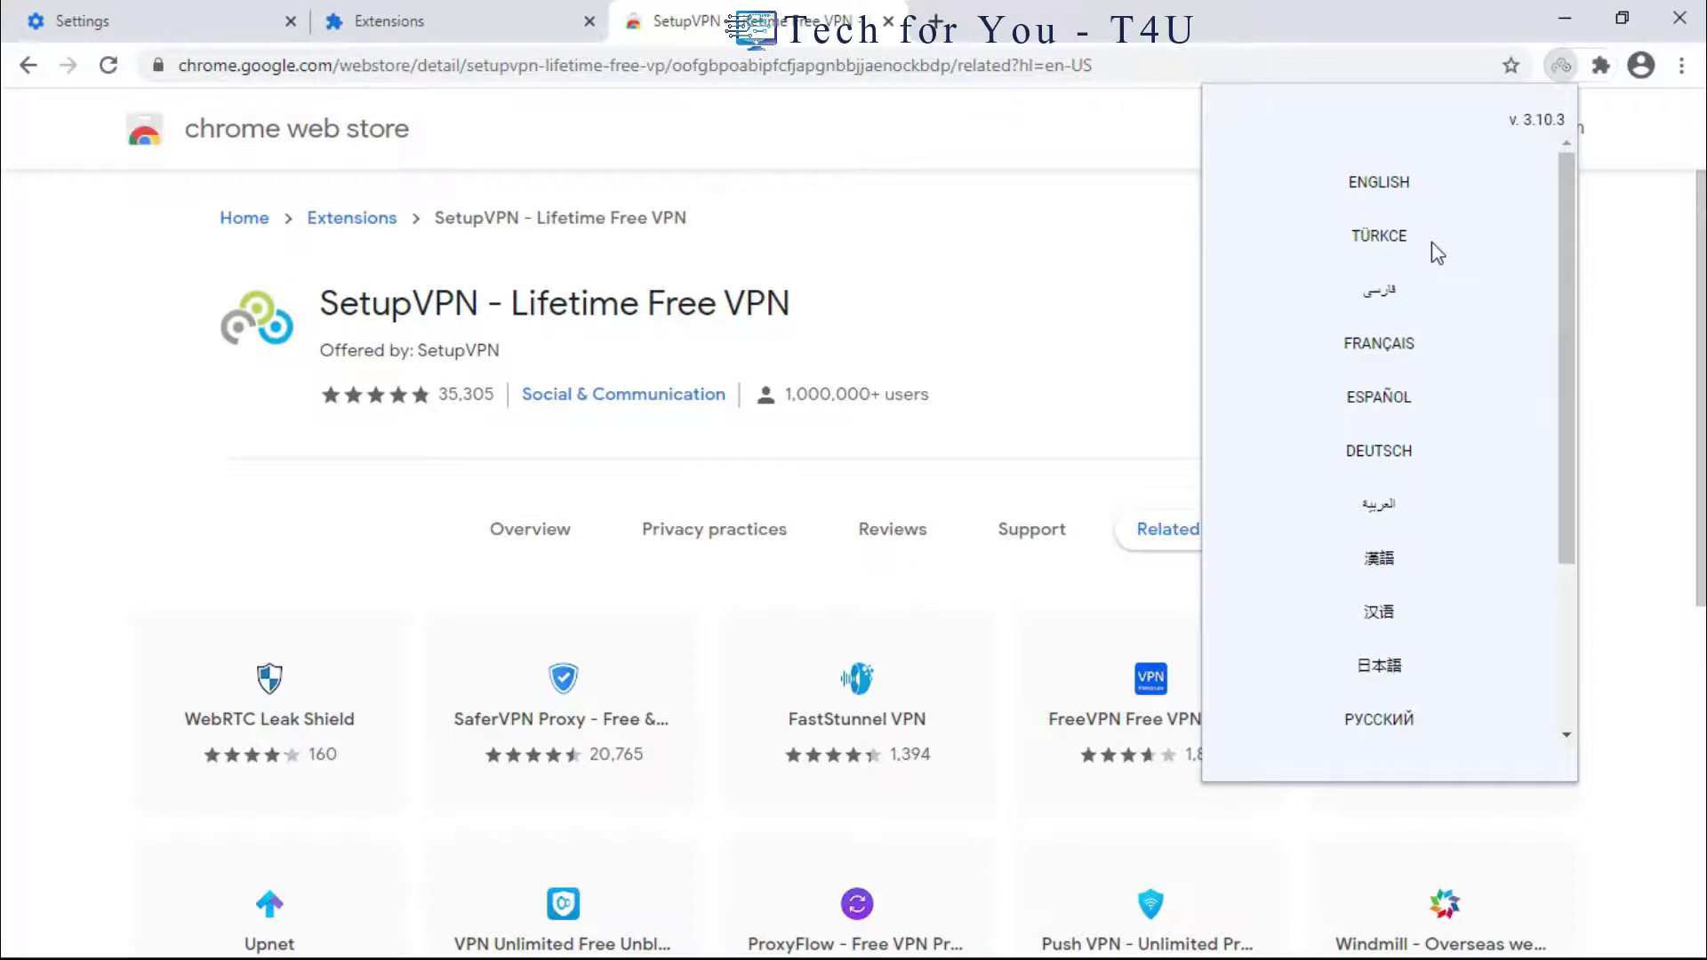
click(1389, 203)
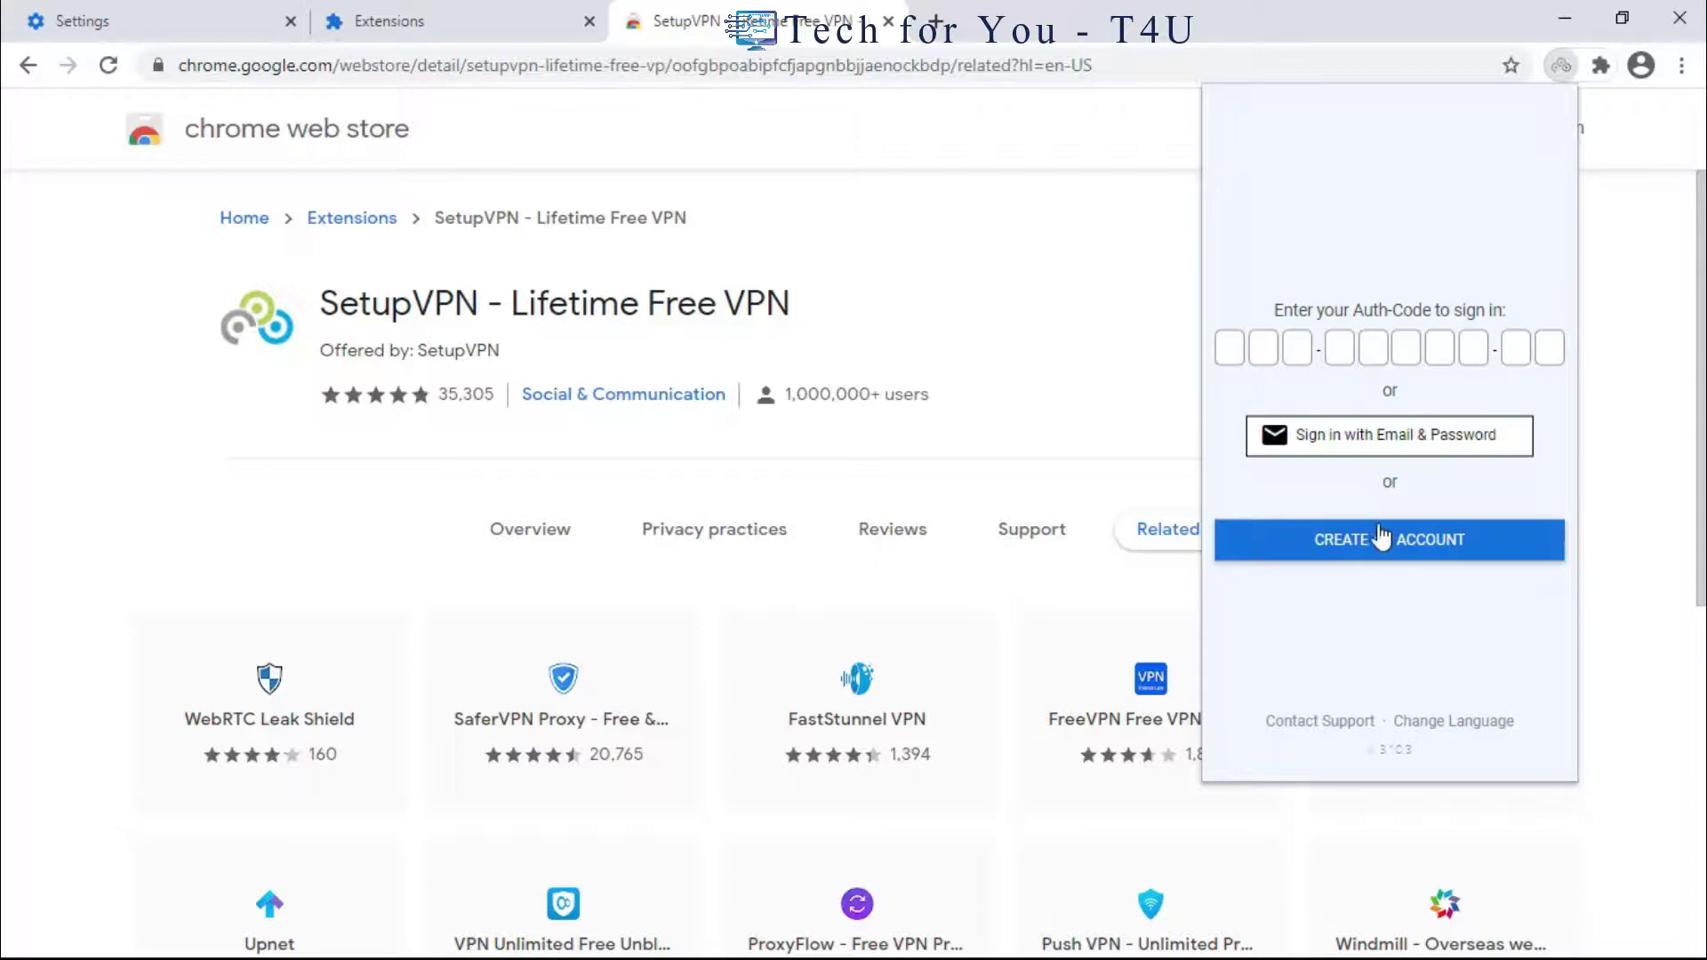
Register a new SetupVPN account, accepting the Privacy Policy, Terms and Conditions and License Agreement, and continue to the location list.
click(1380, 538)
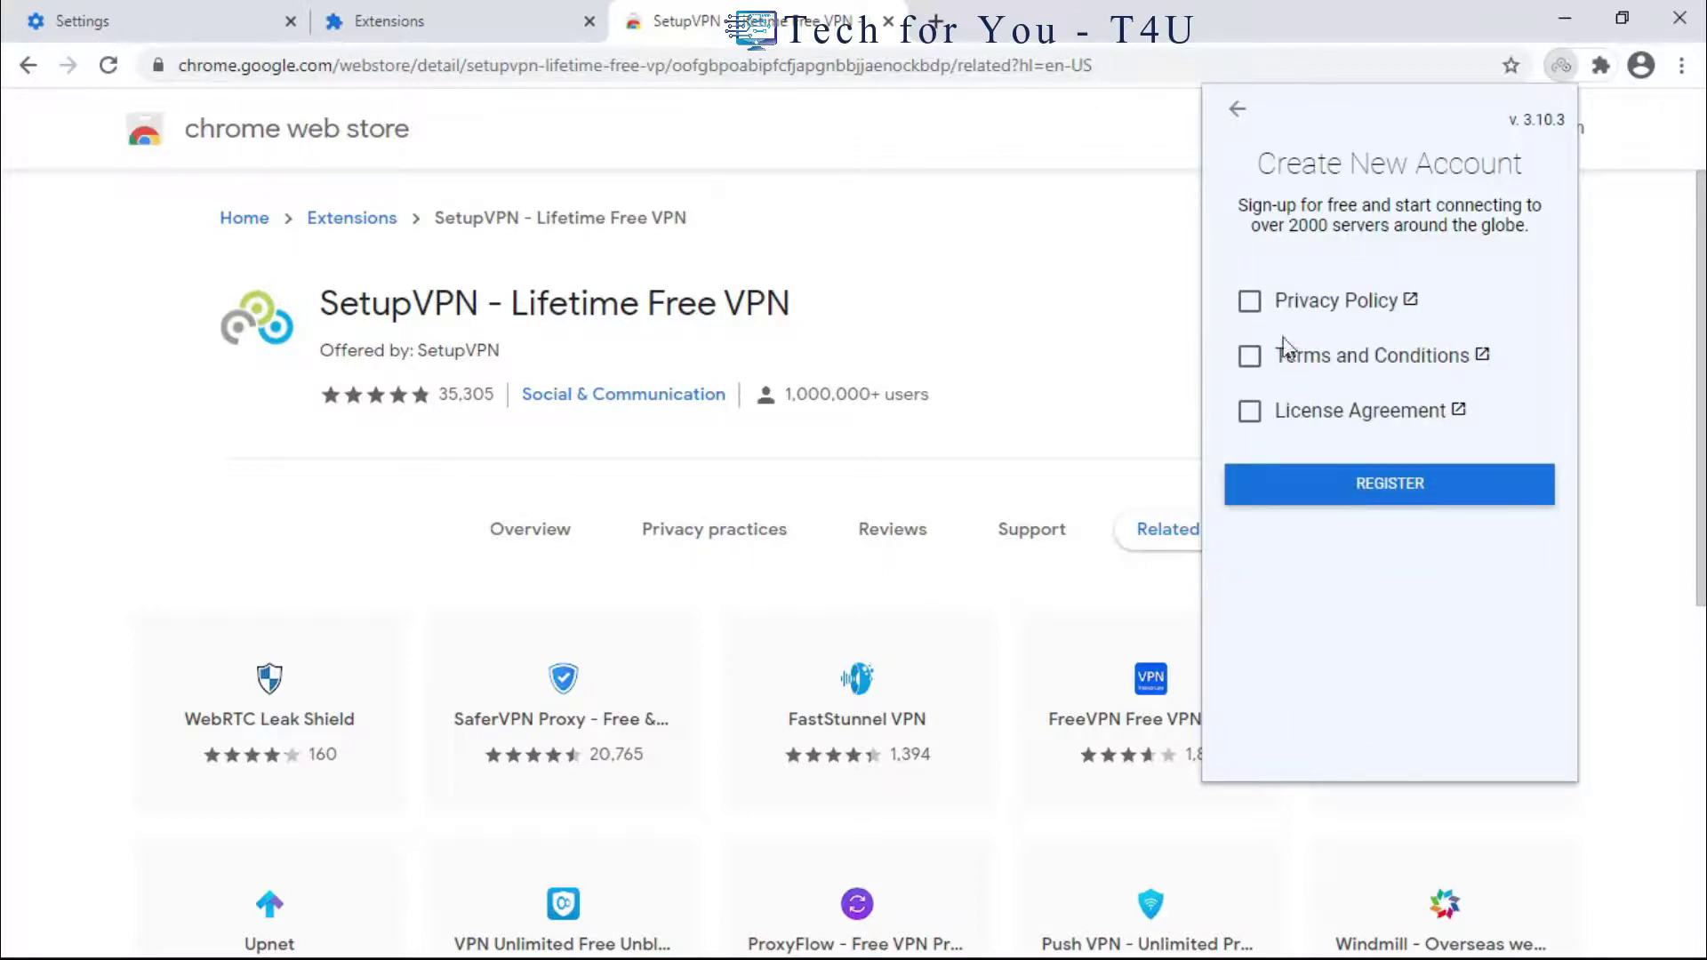
click(1251, 306)
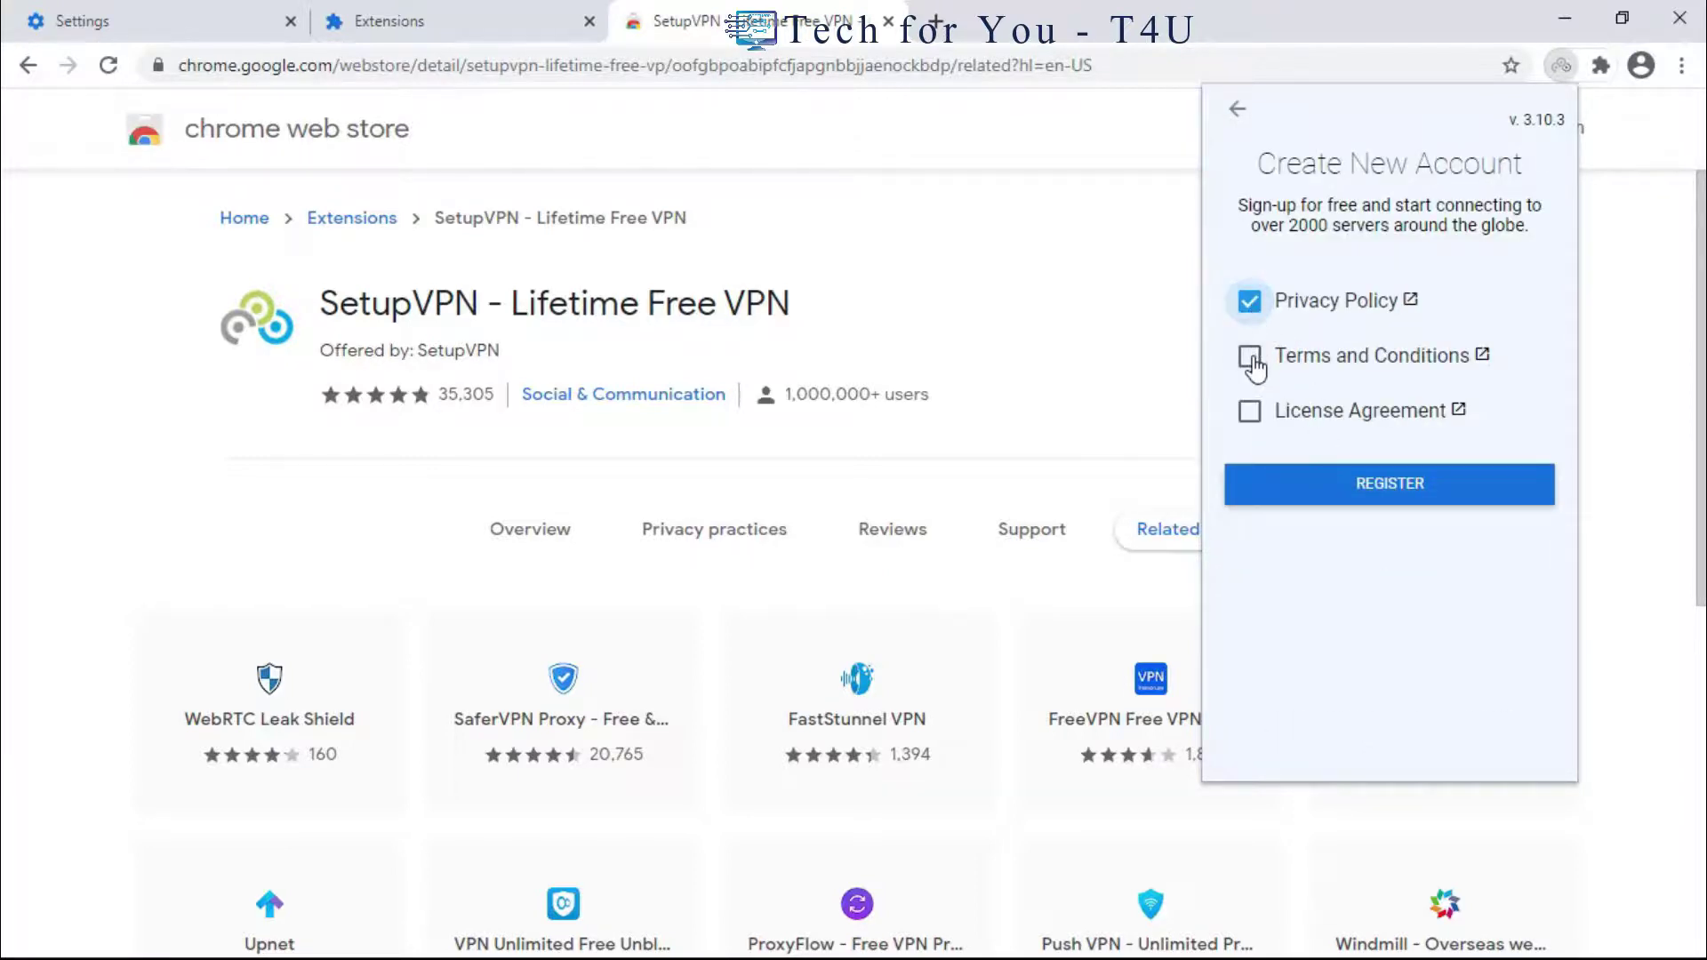
click(1250, 355)
click(1249, 414)
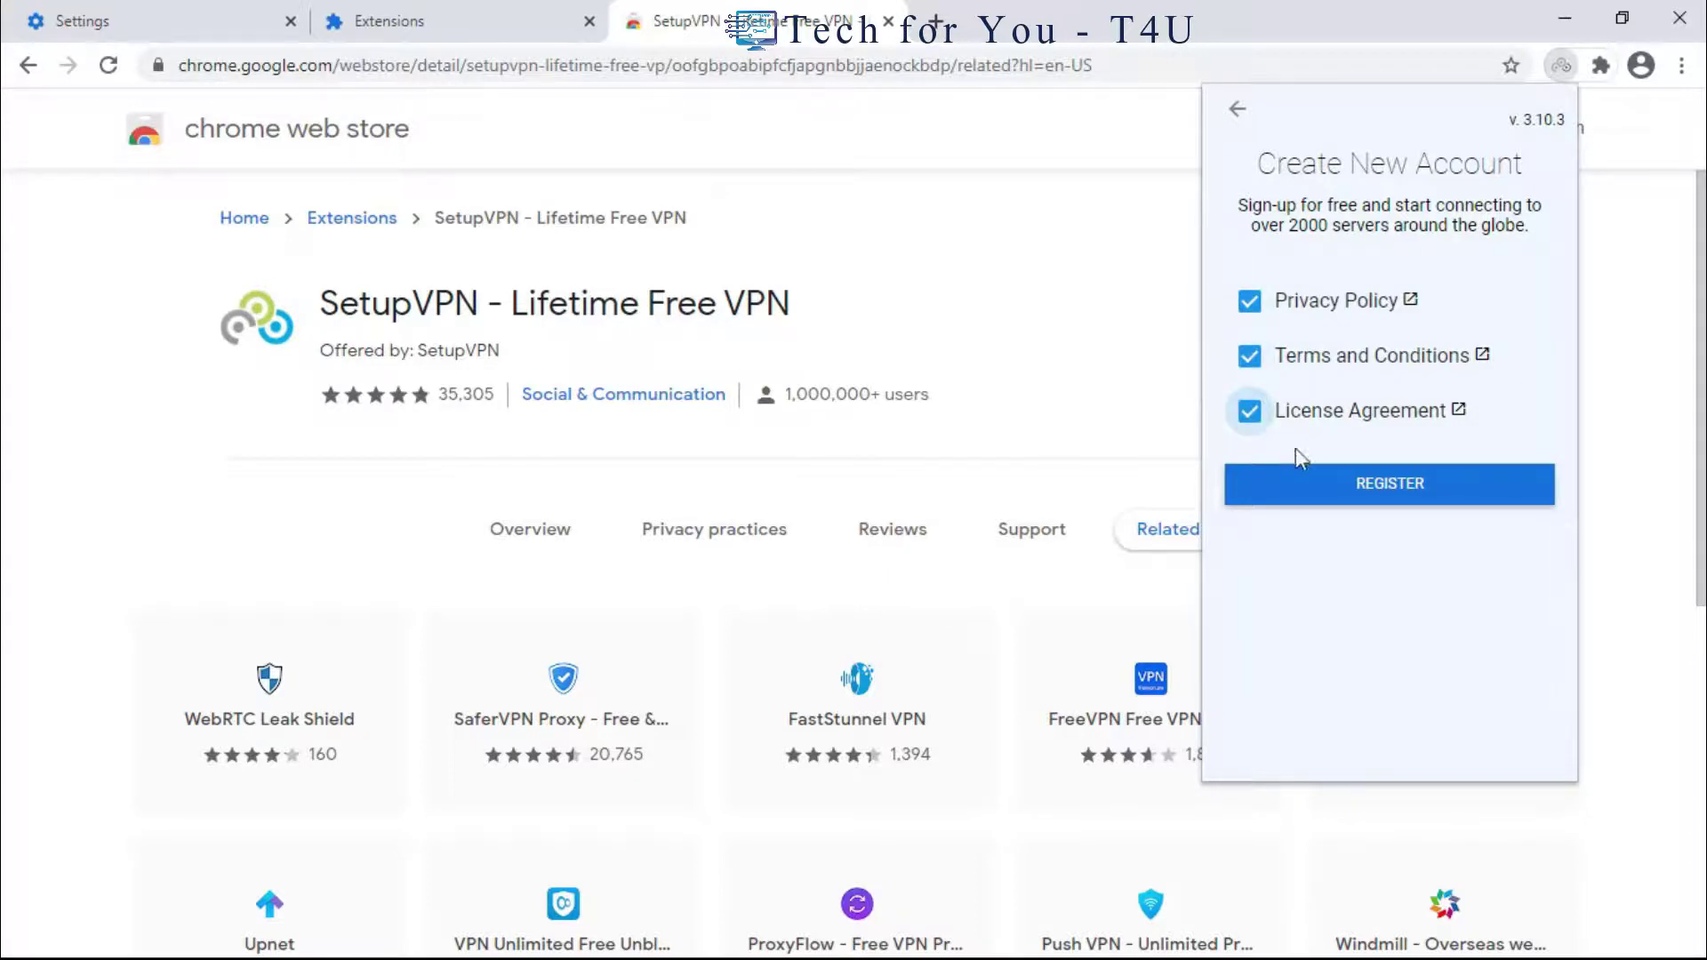
click(1330, 488)
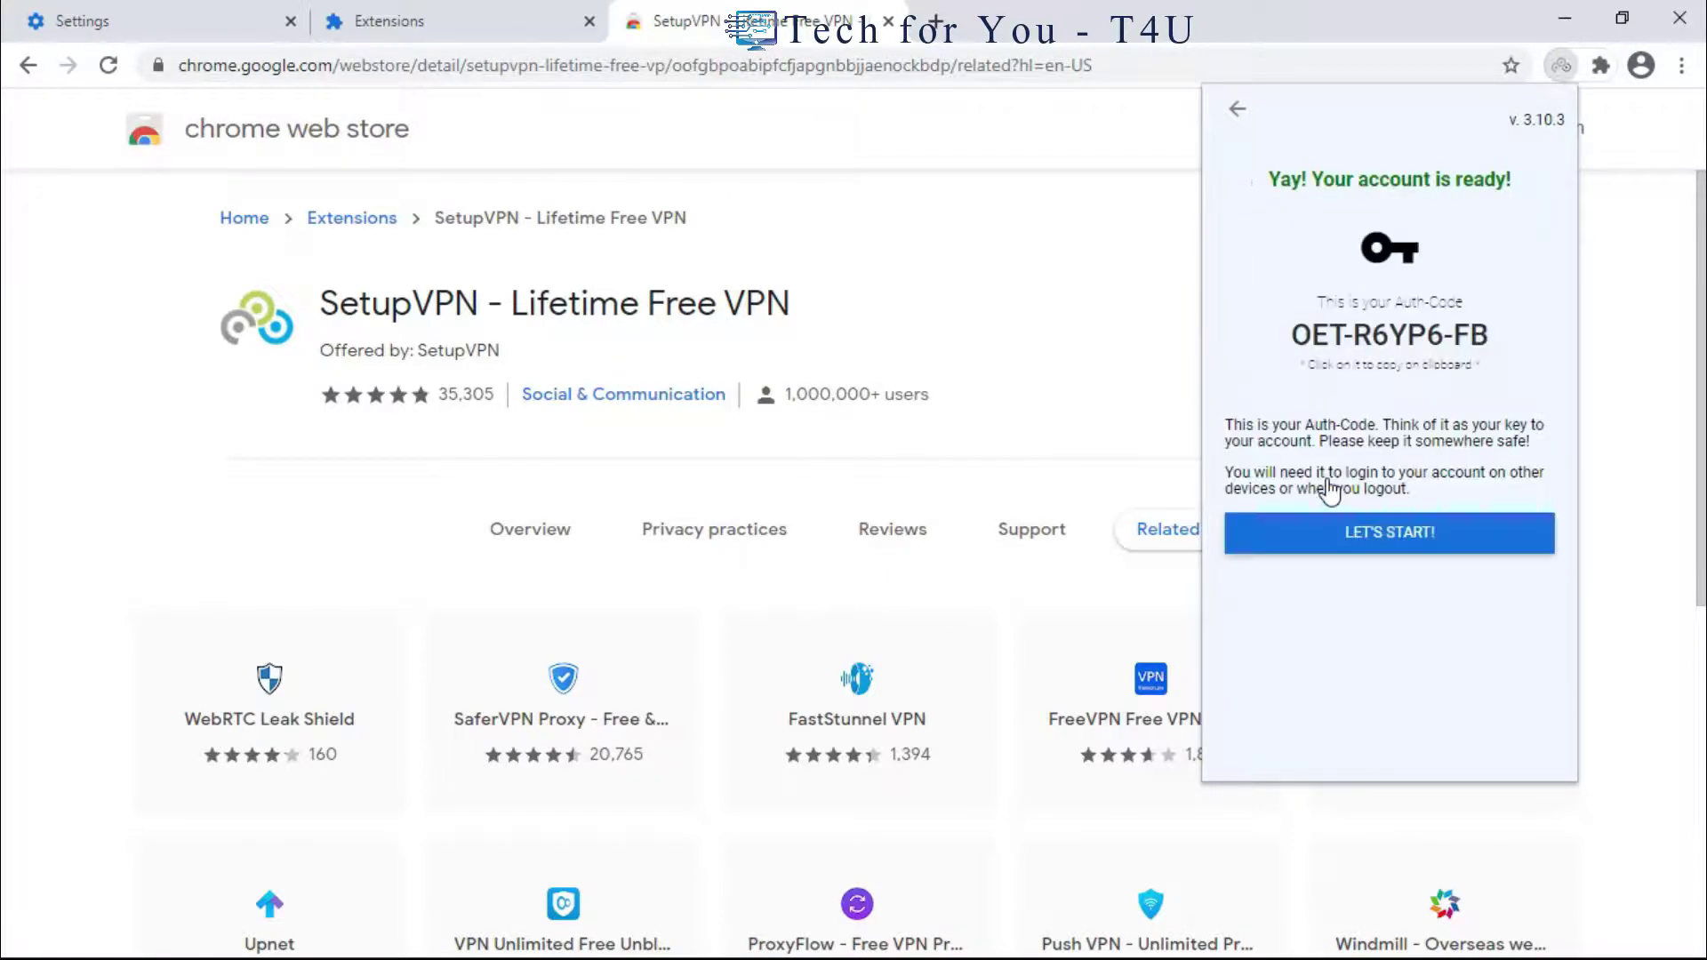
click(1362, 533)
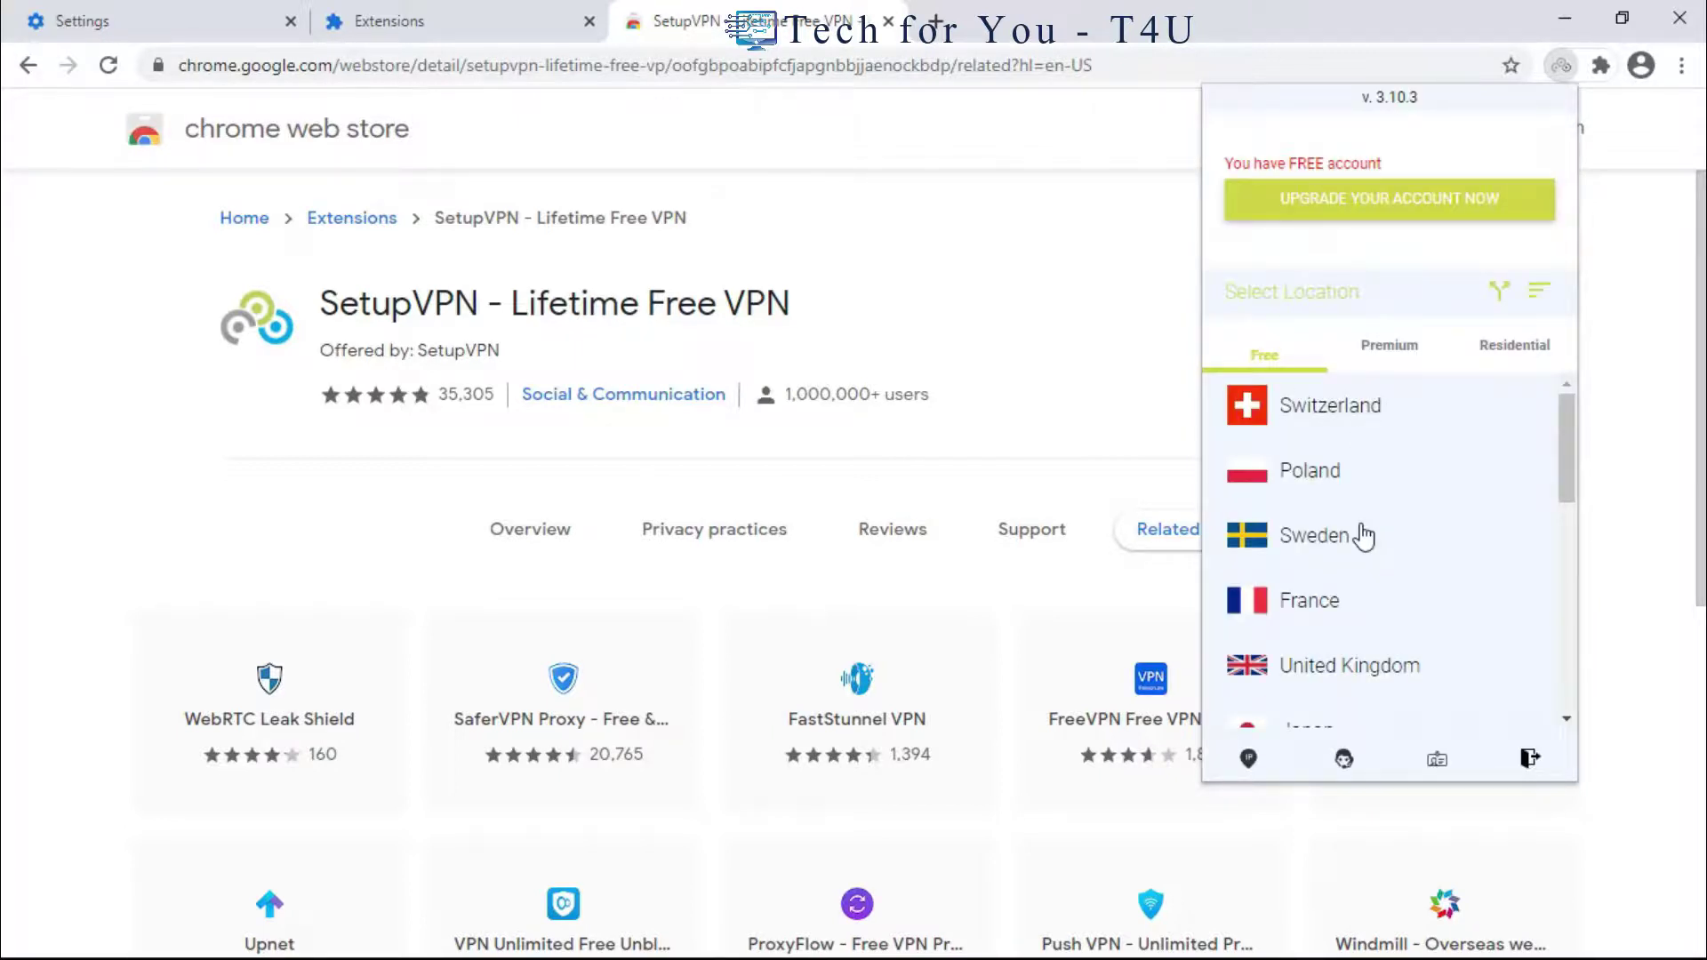
Browse the free SetupVPN locations and connect to Japan.
scroll(1365, 536, down, 5)
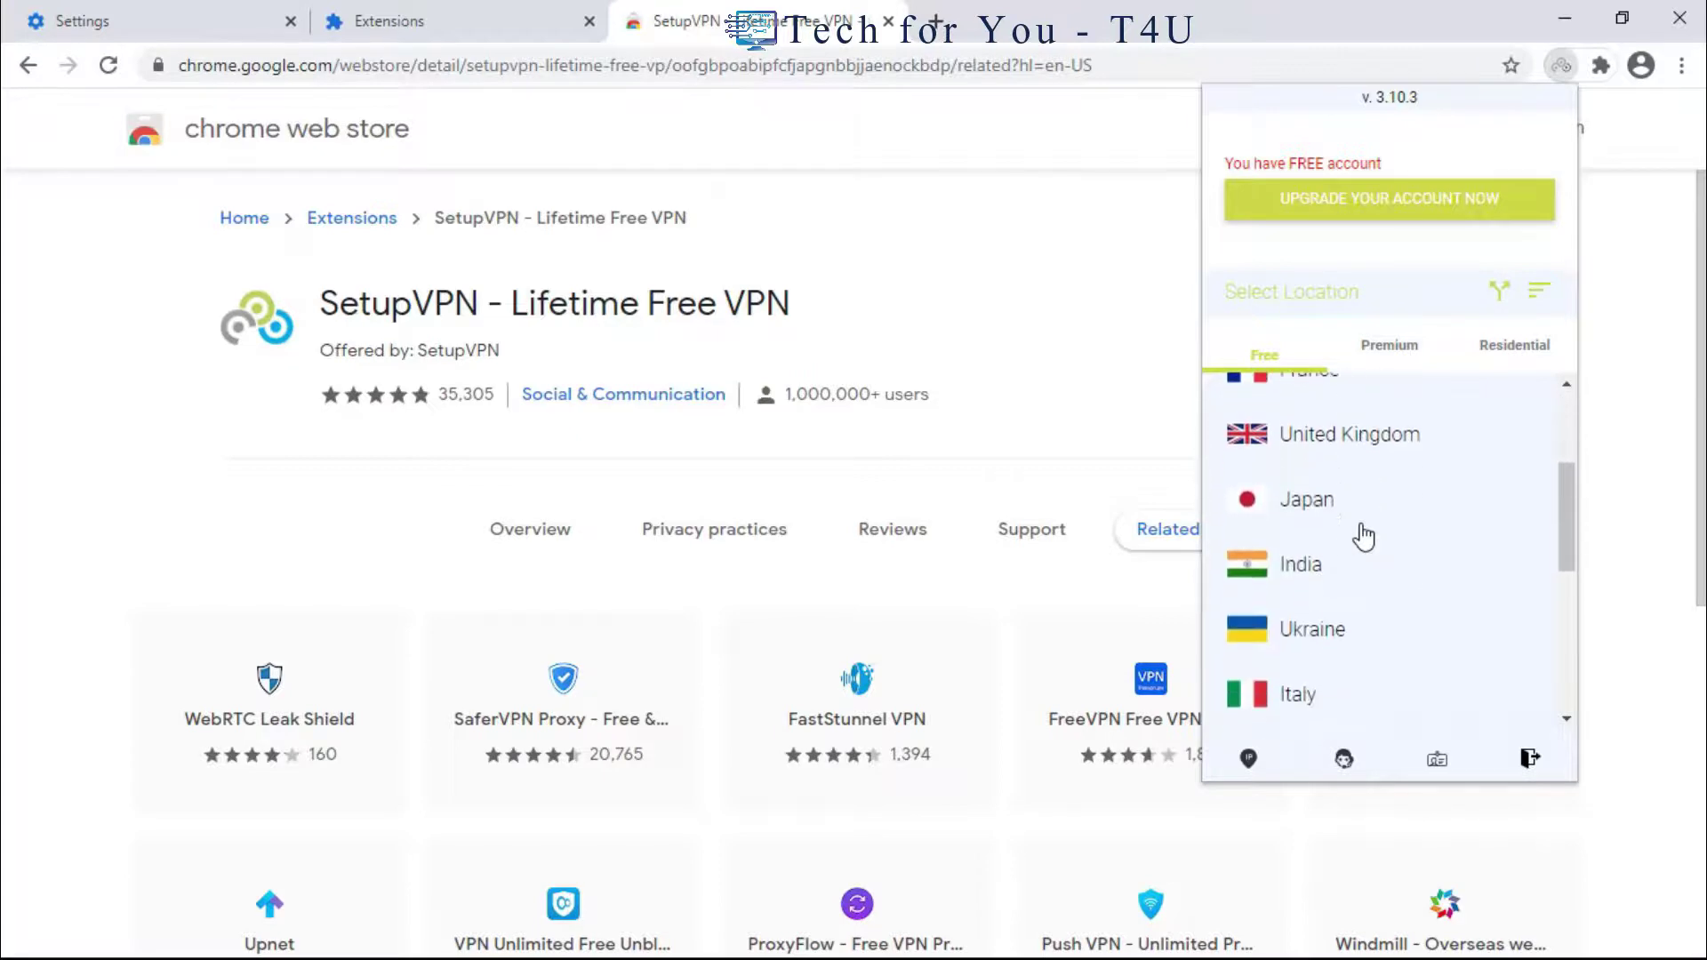
scroll(1363, 536, down, 1)
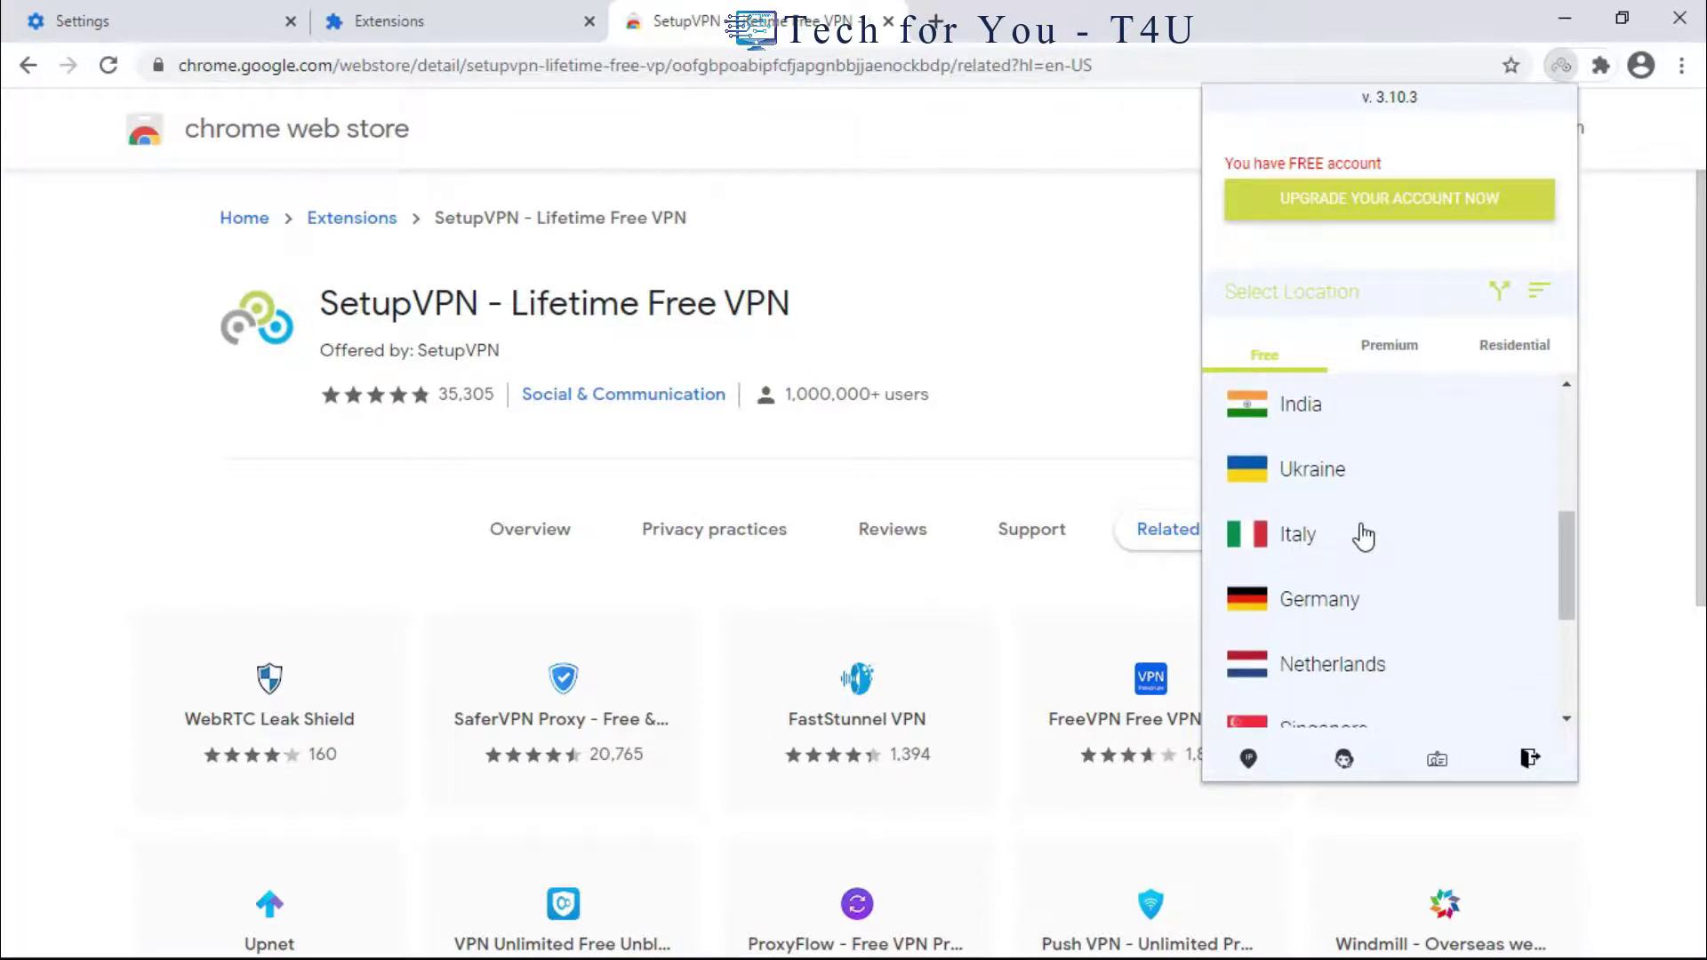
scroll(1363, 536, up, 4)
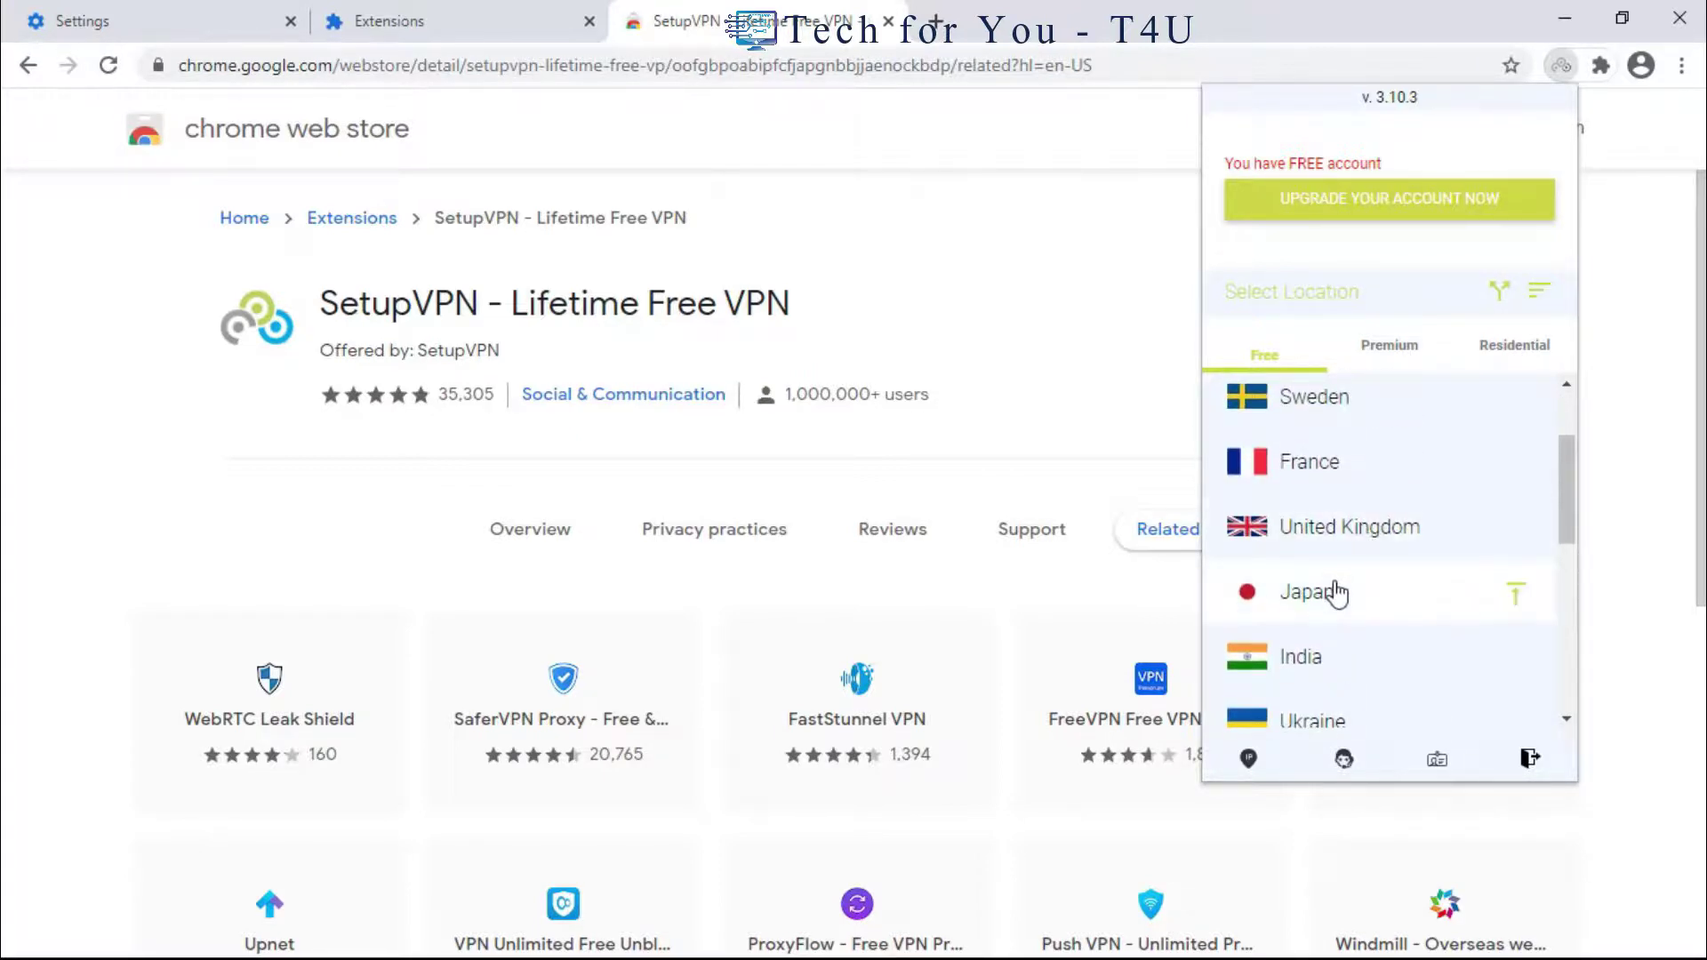
click(1336, 593)
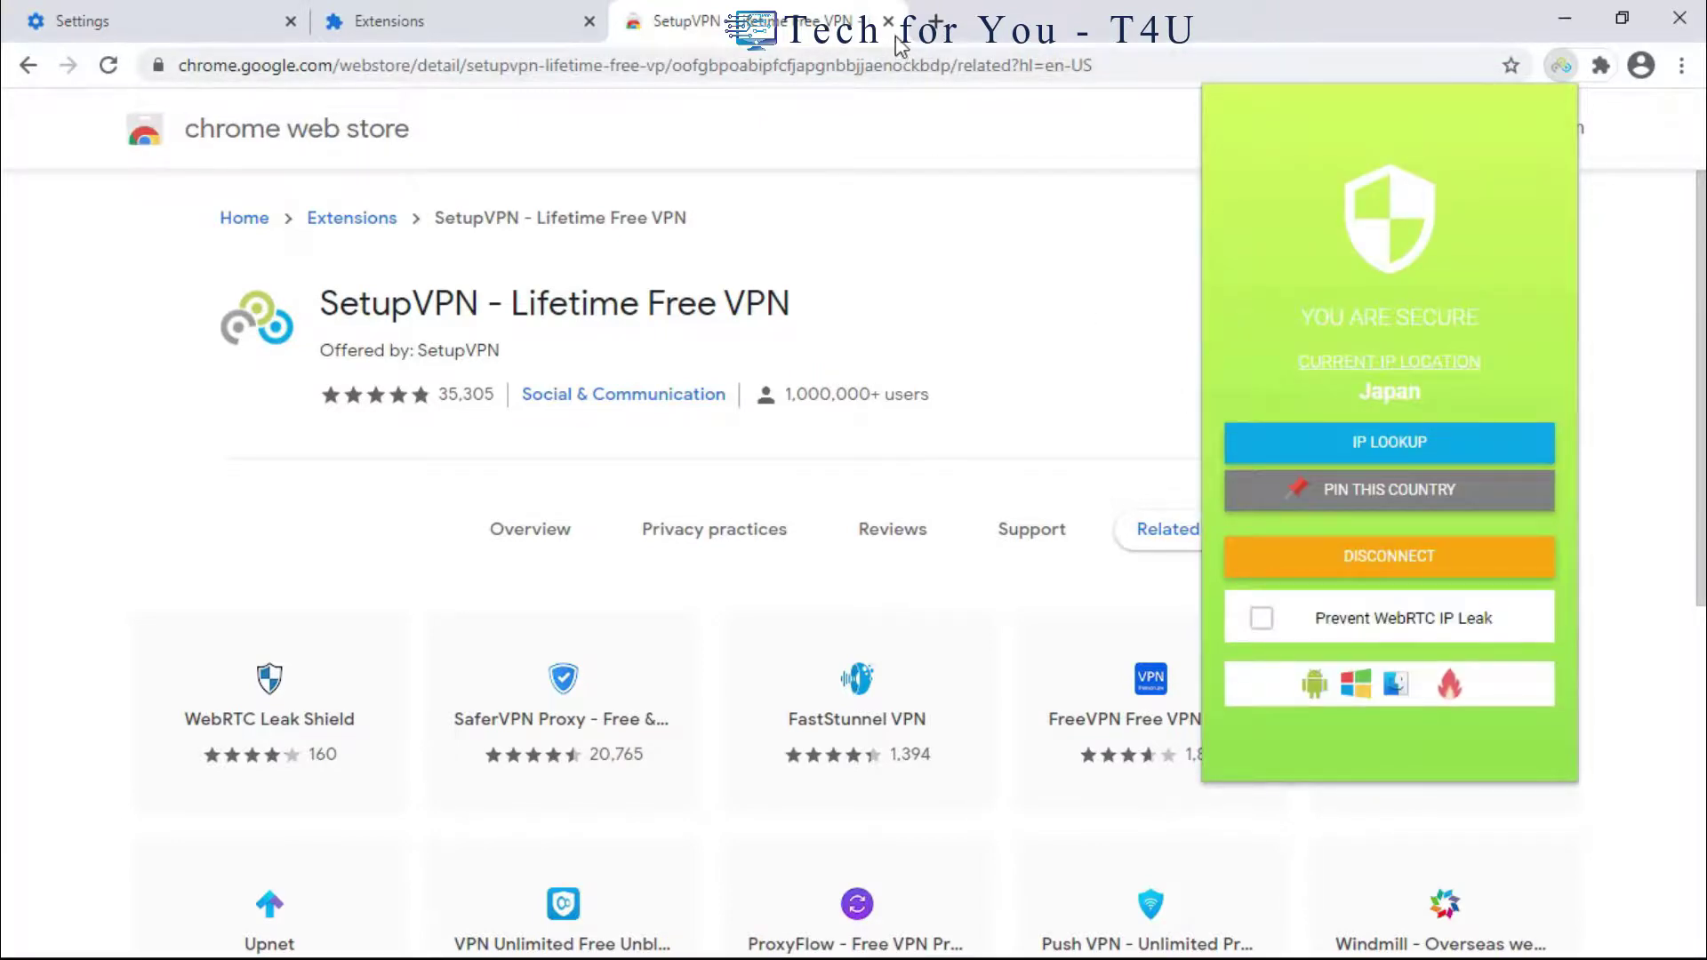
Search Google for "what is my ip address" in a new browser tab.
click(937, 22)
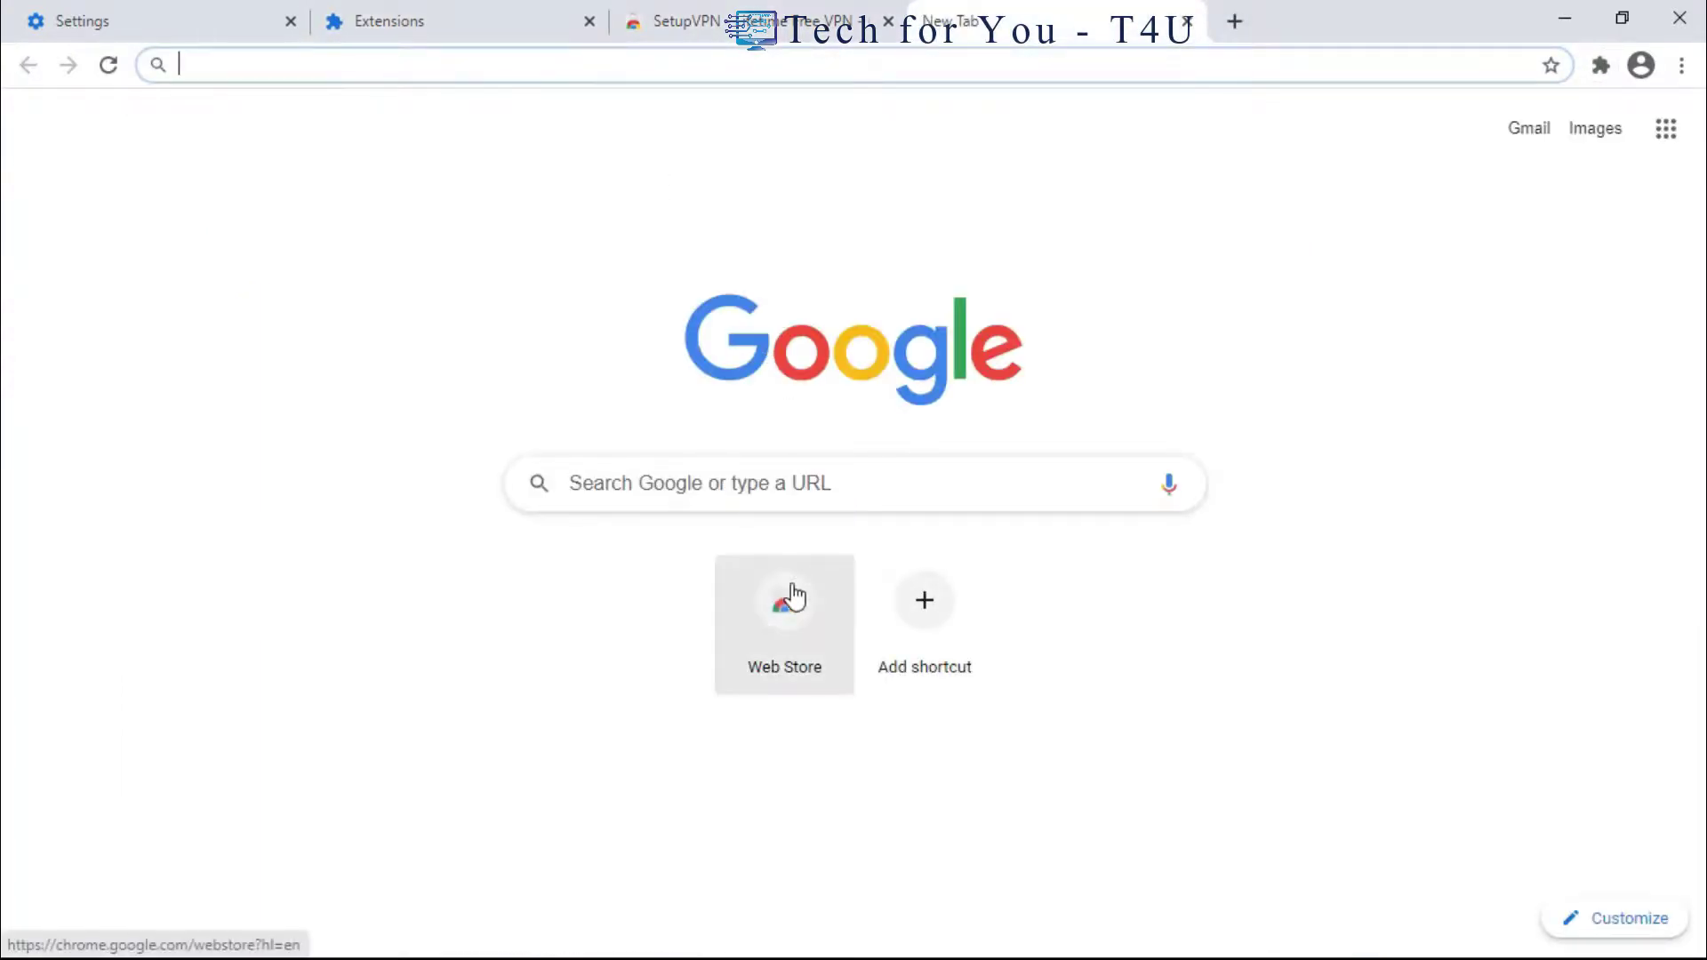
click(785, 496)
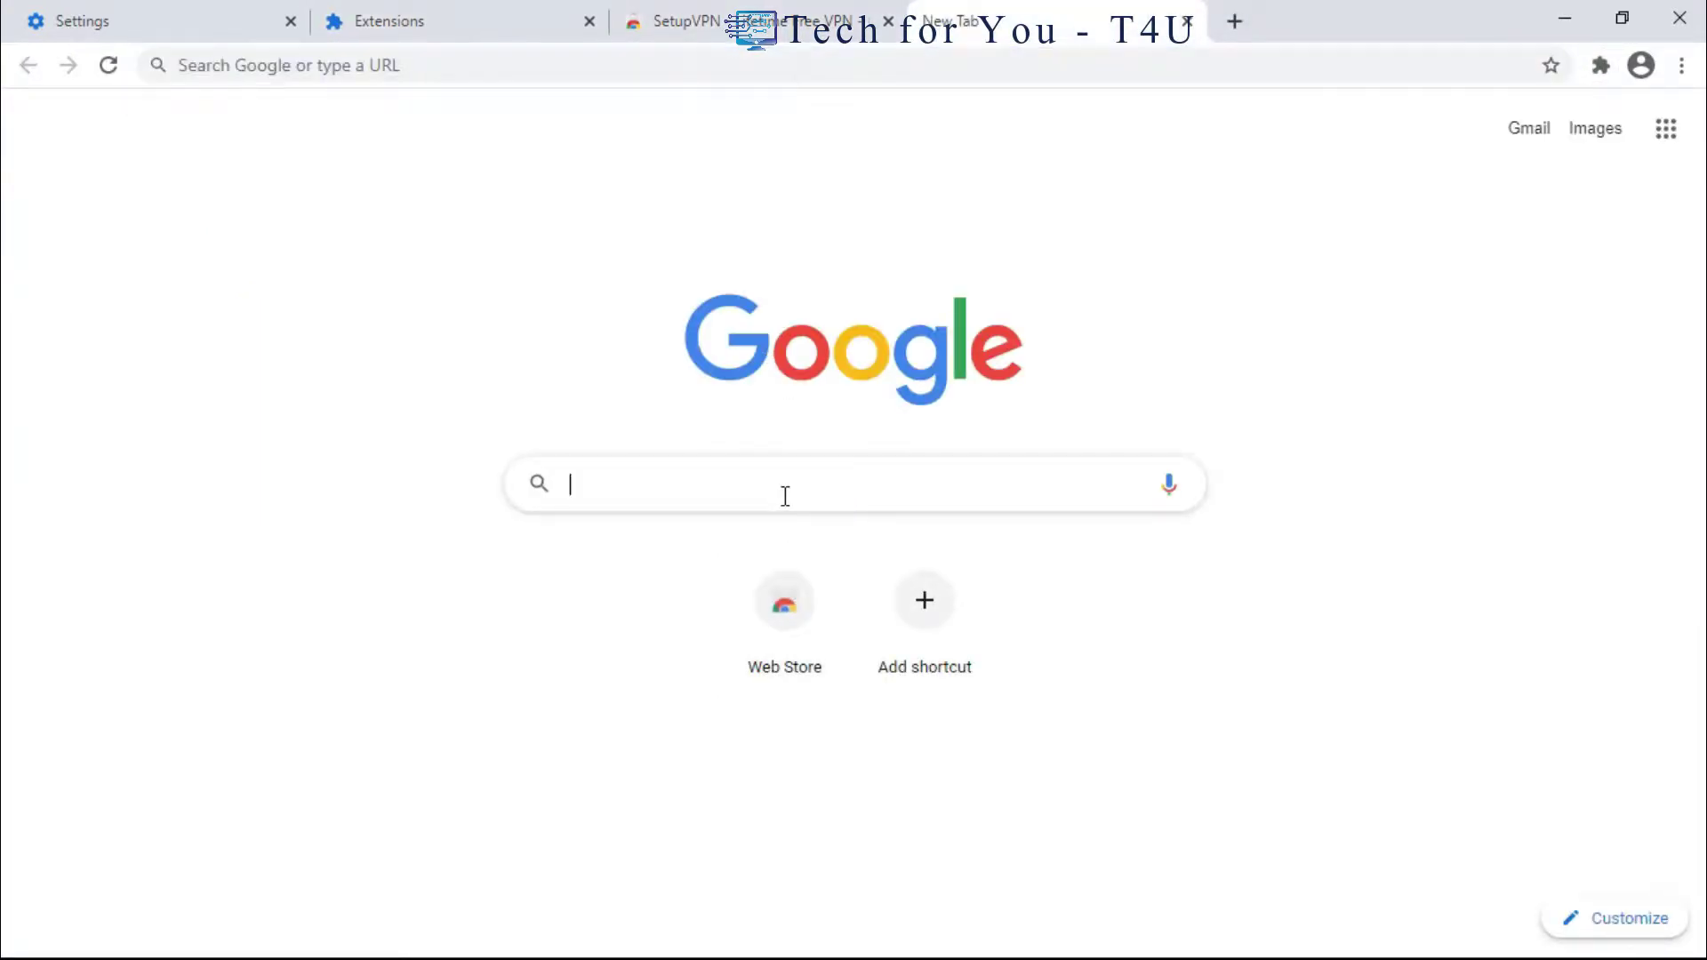
text(wh)
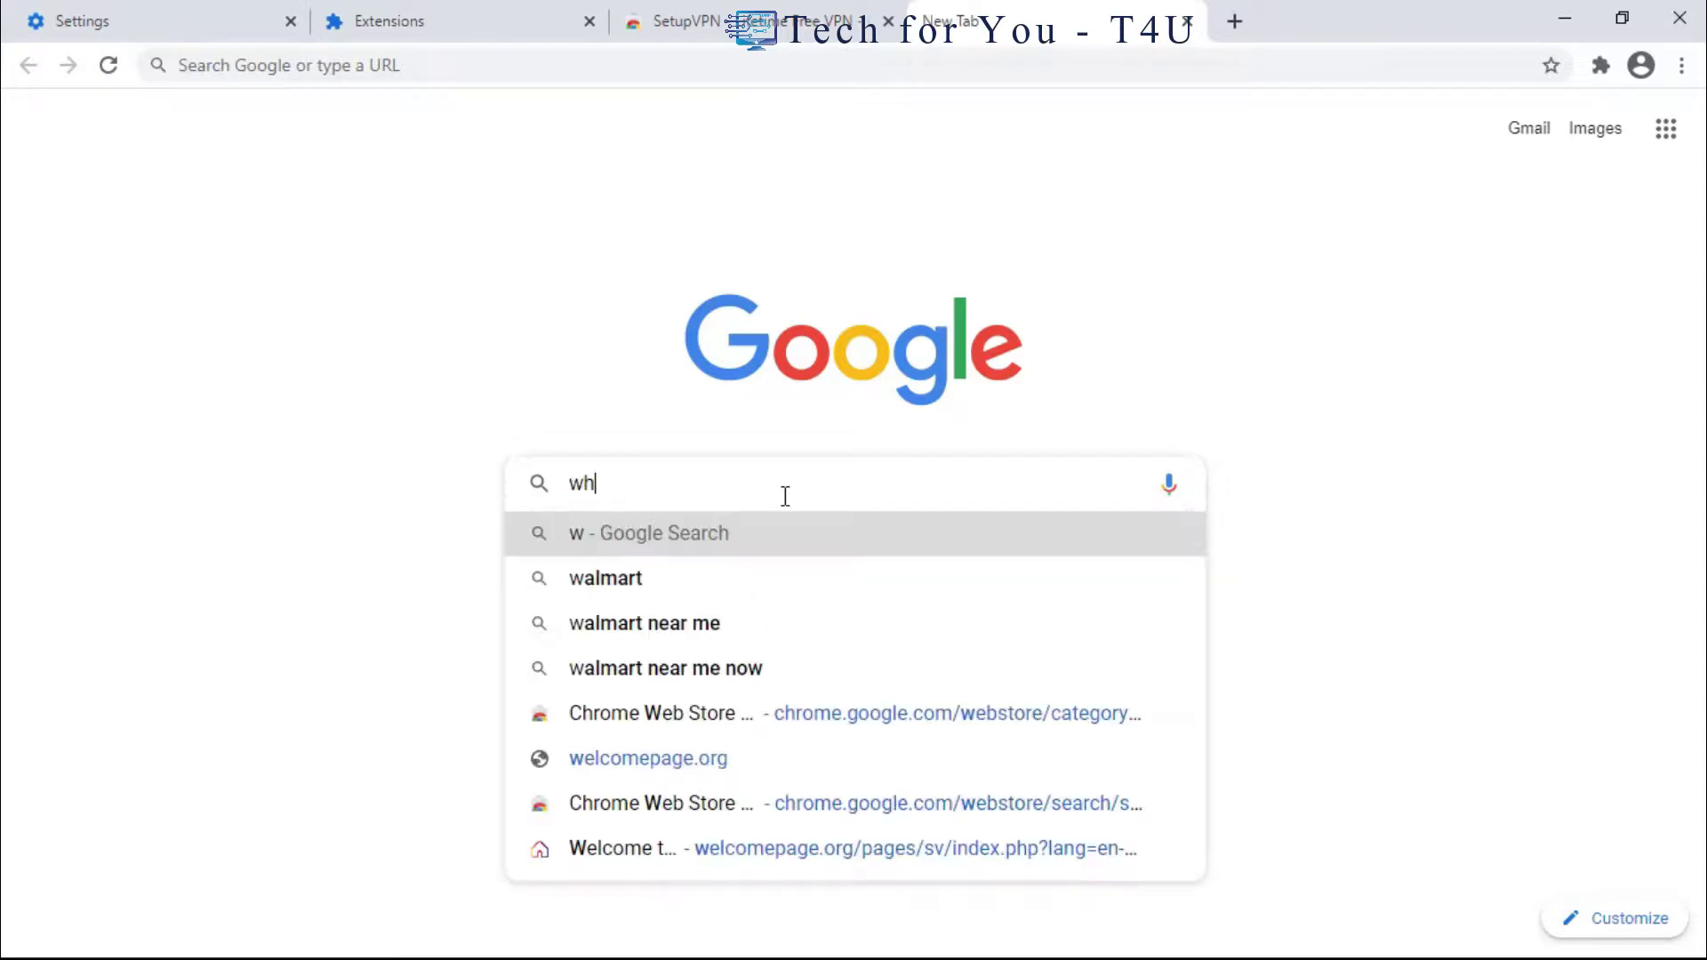
text(at )
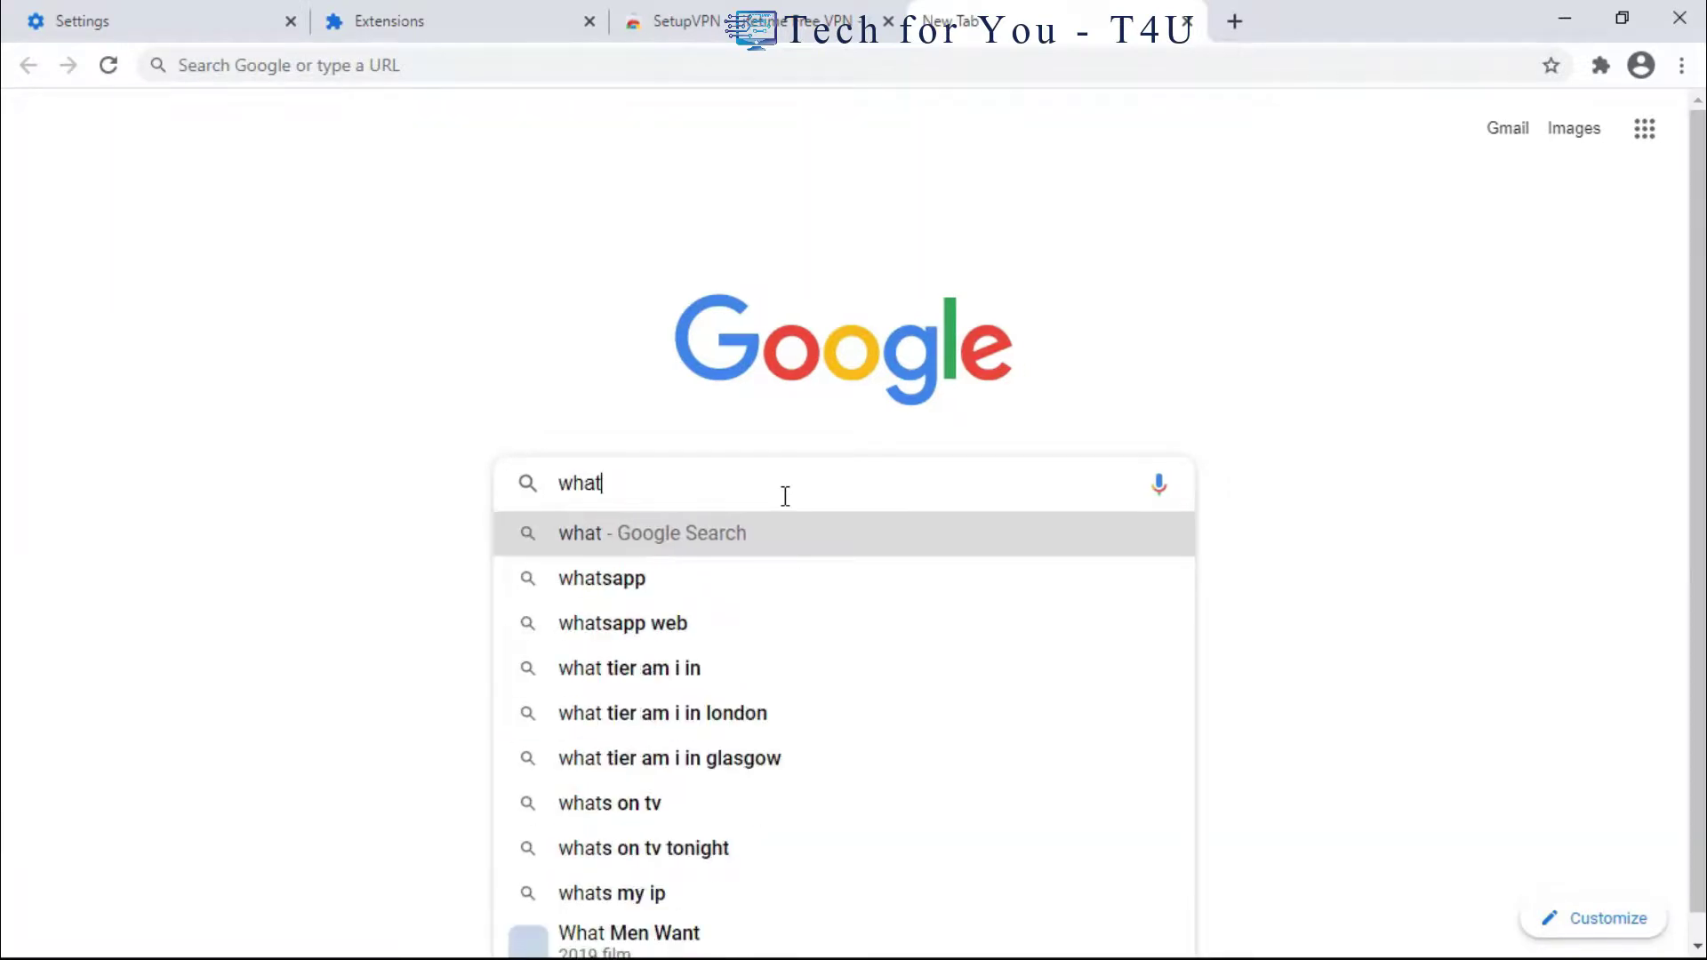
text(i)
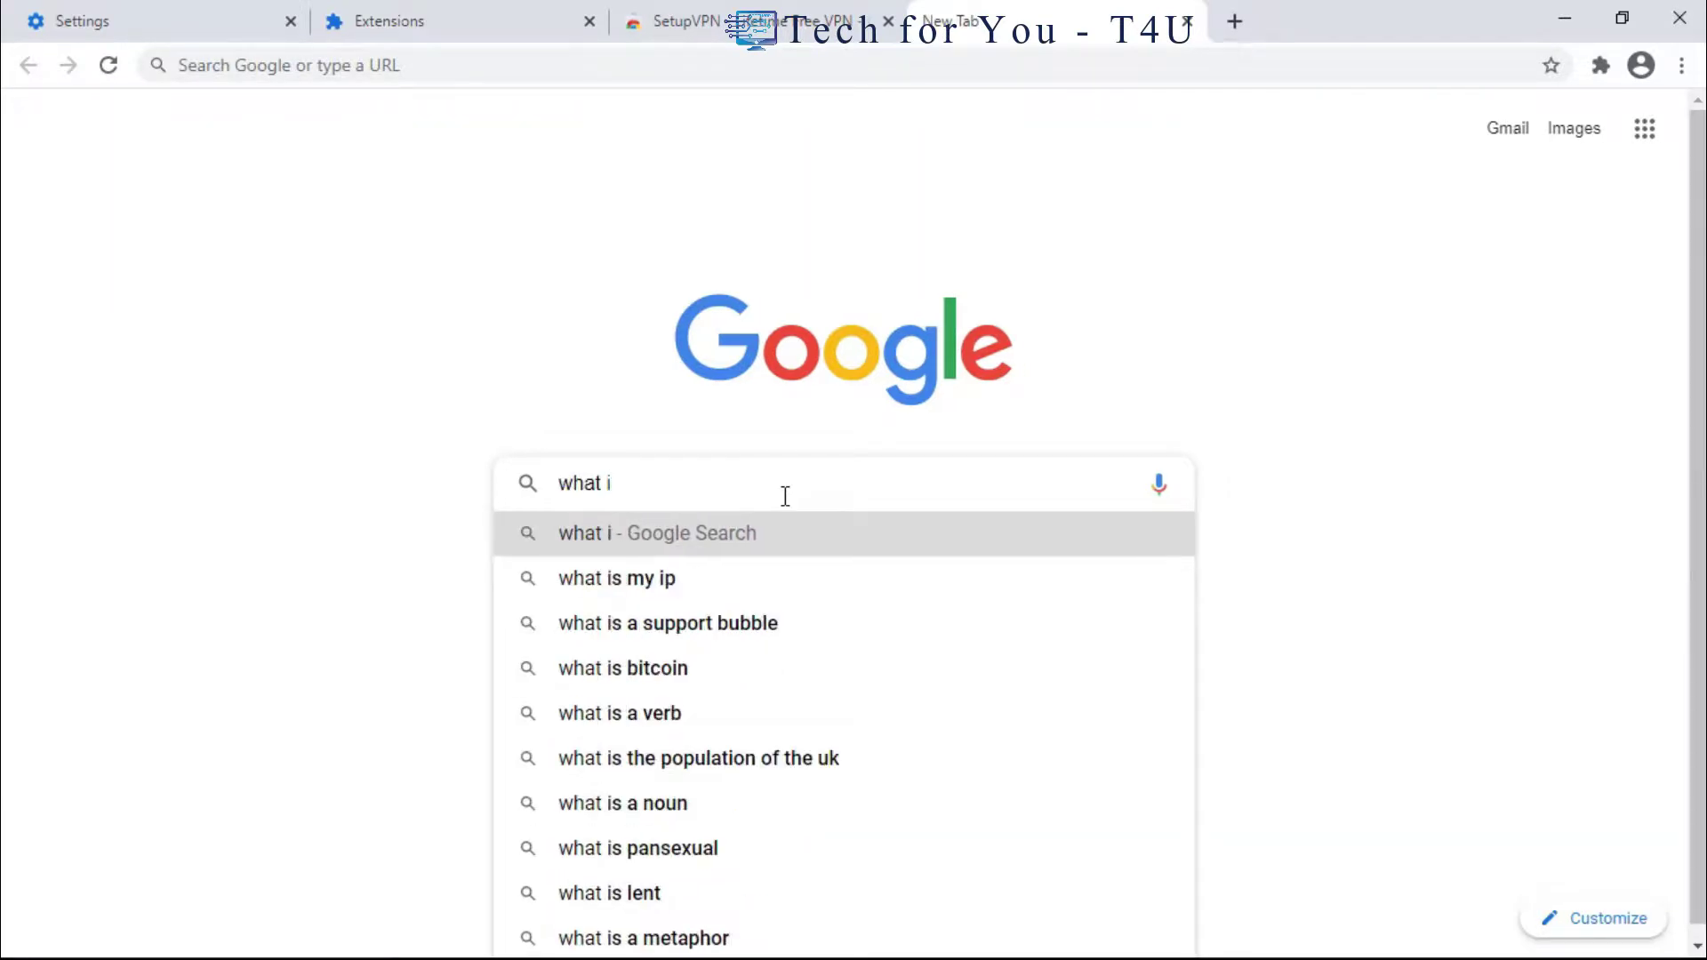
text(s my )
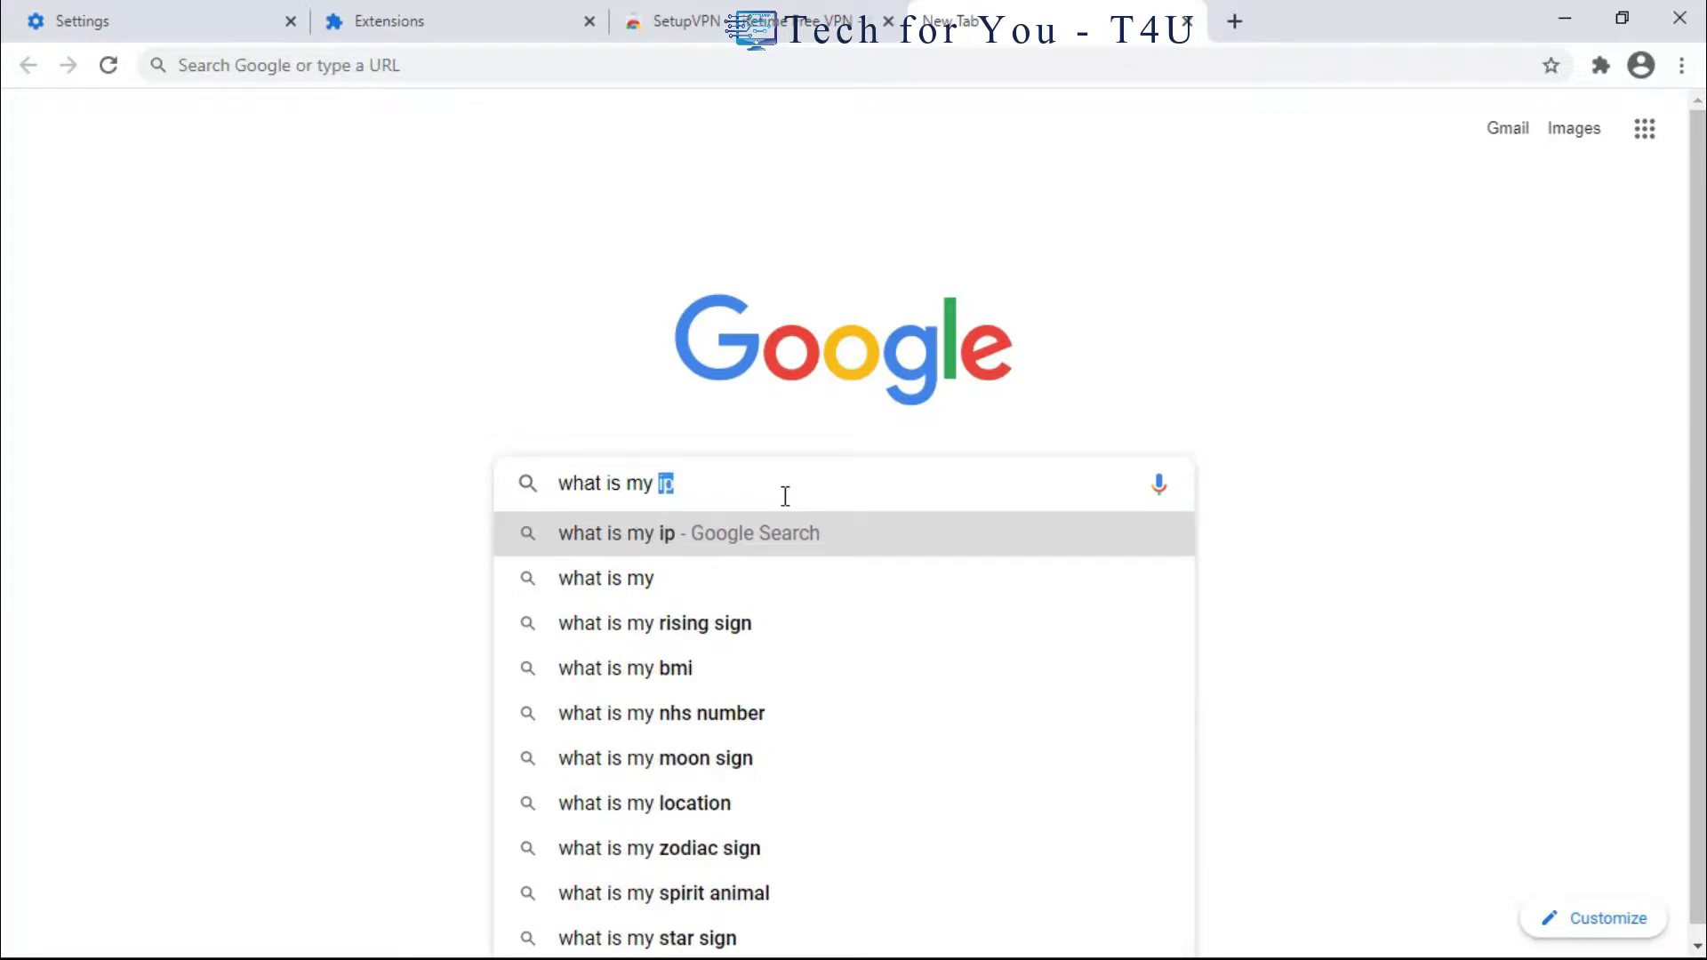
text(ip)
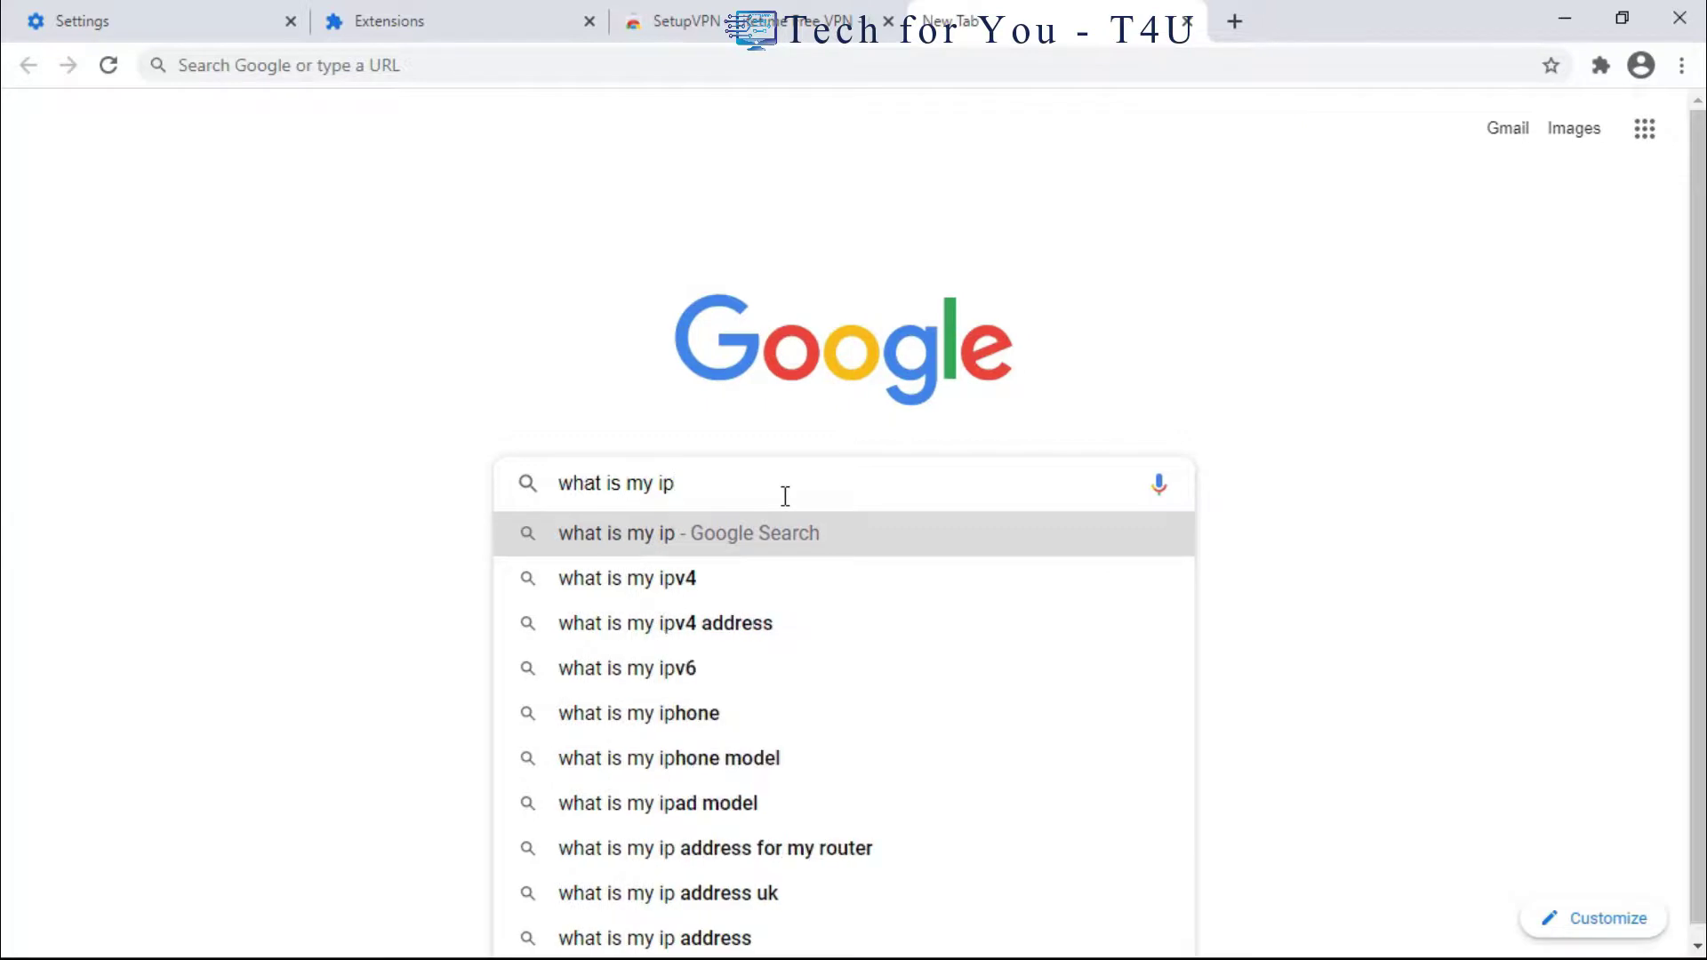
text( a)
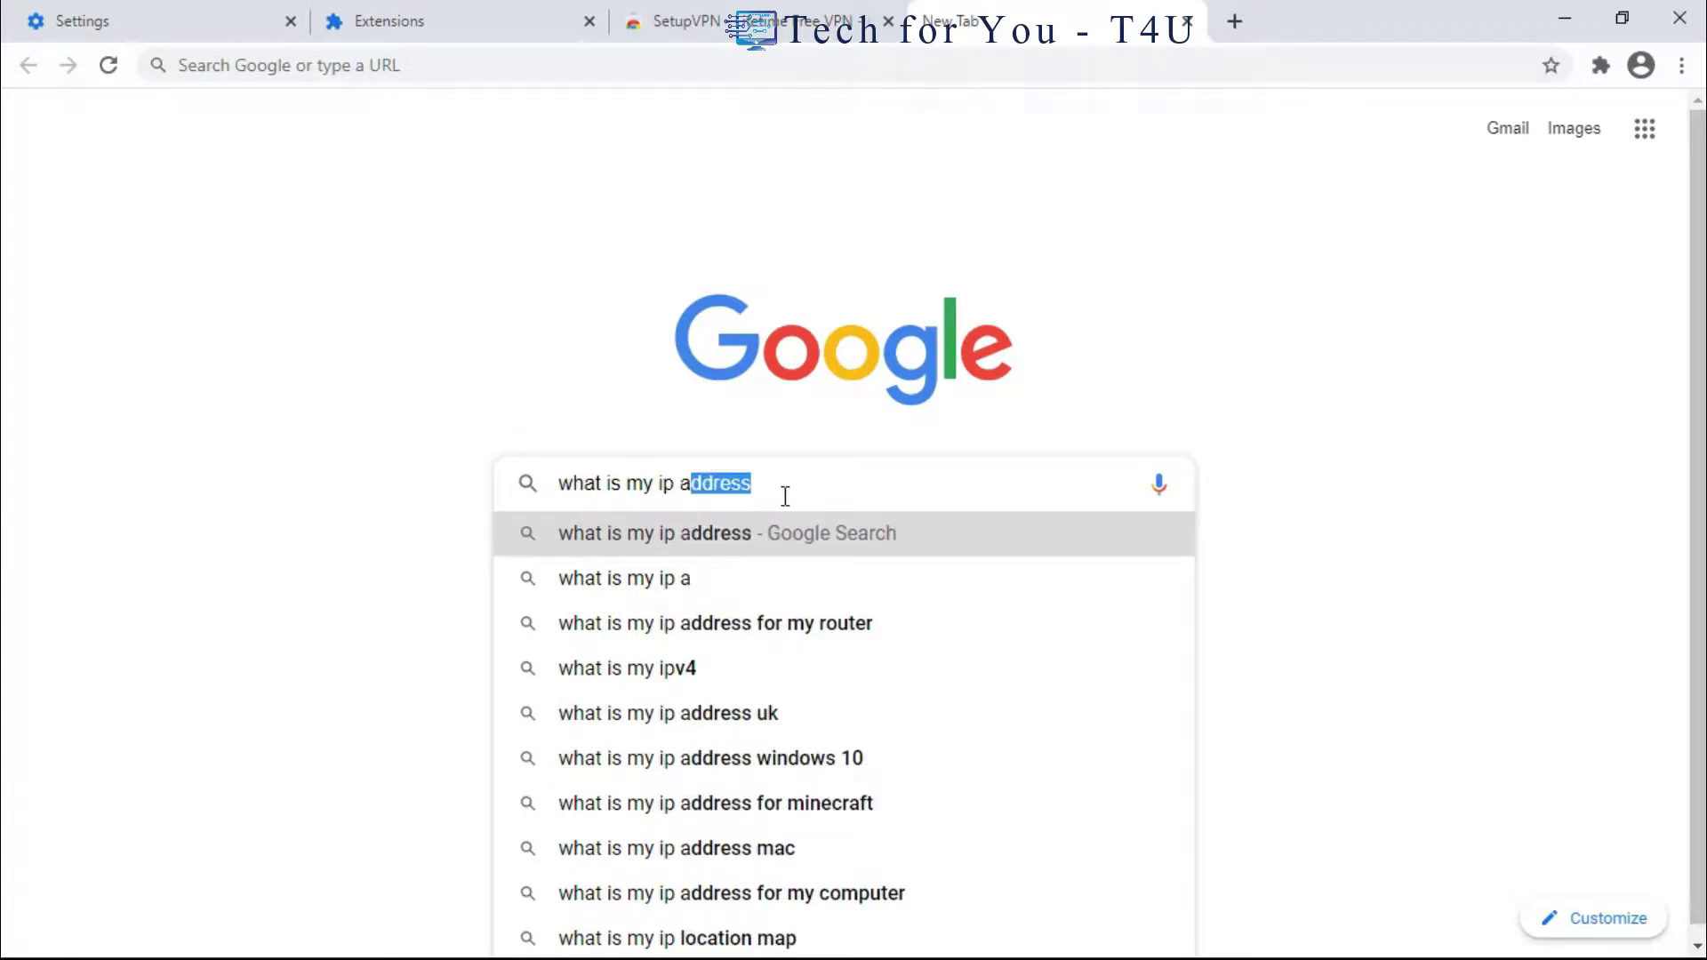
key(Down)
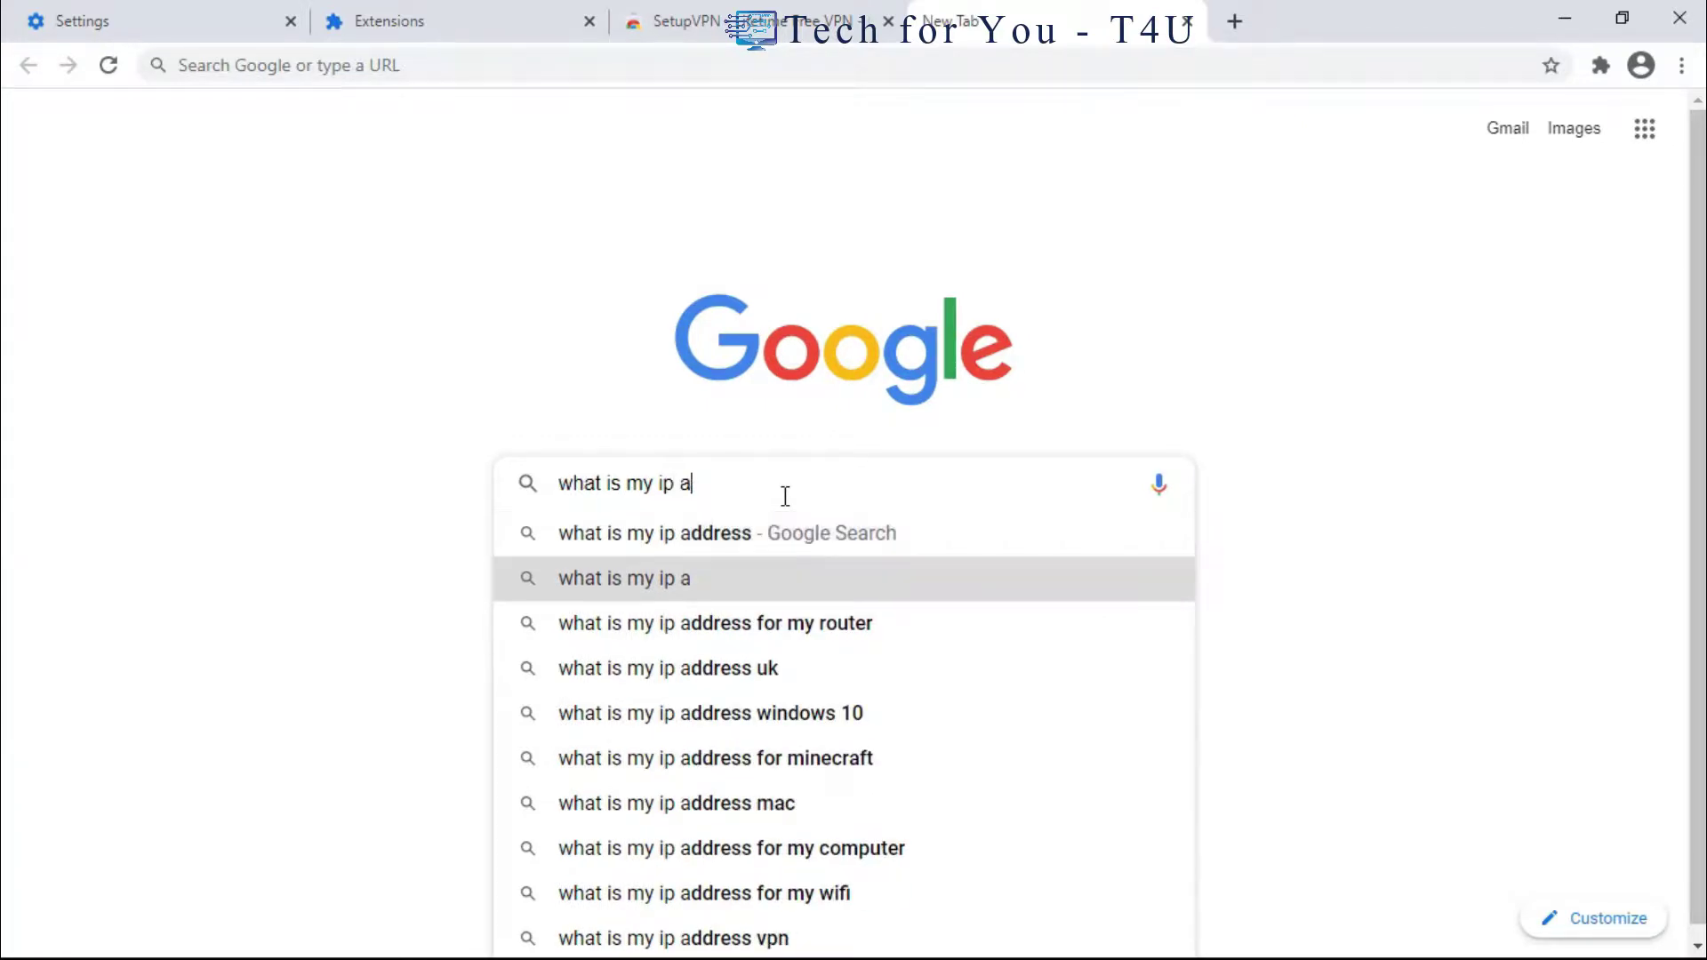
key(Up)
key(Return)
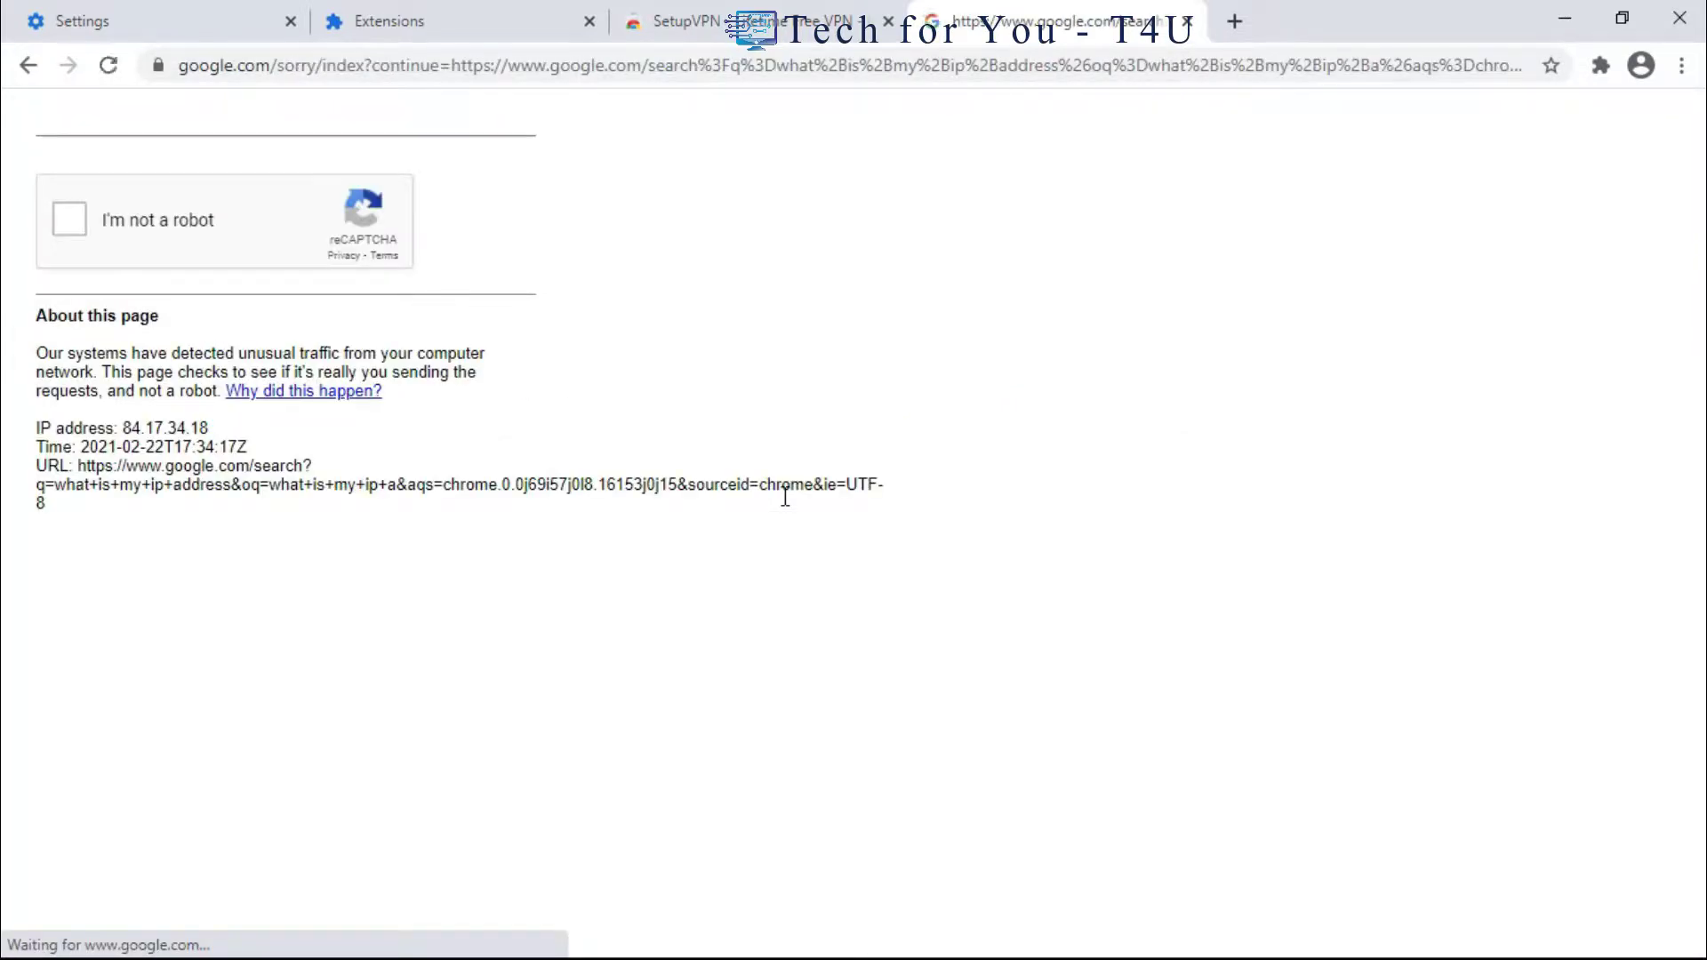
Start the reCAPTCHA check and submit all squares containing traffic lights.
click(66, 224)
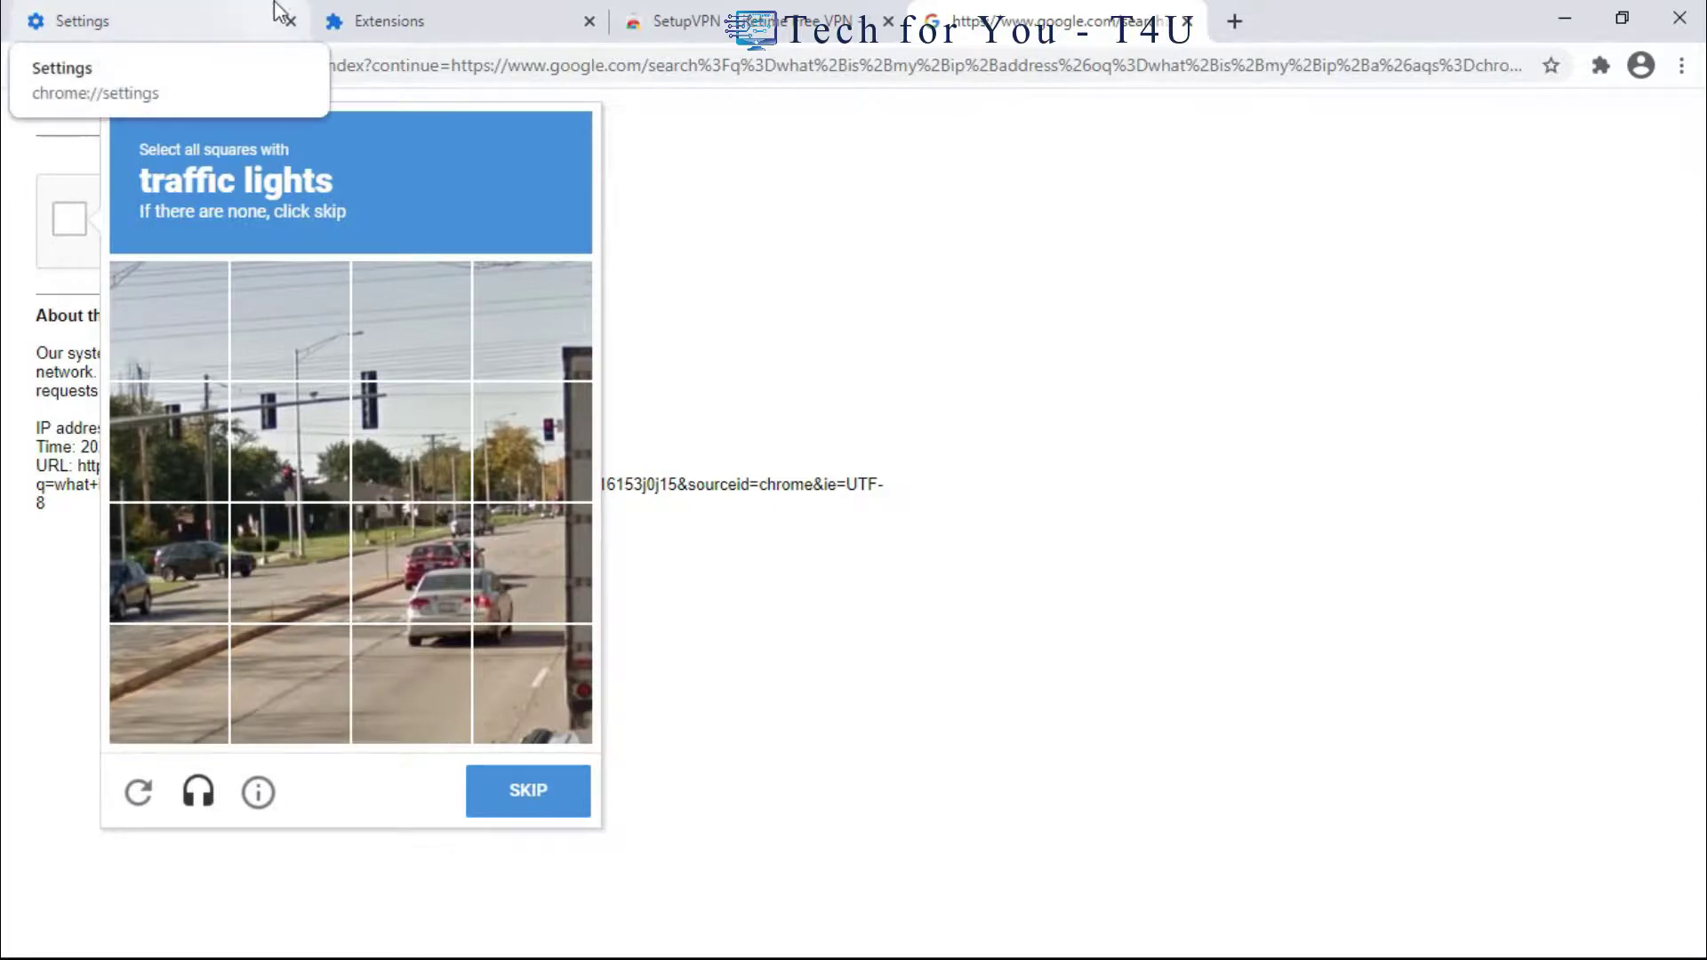
click(167, 434)
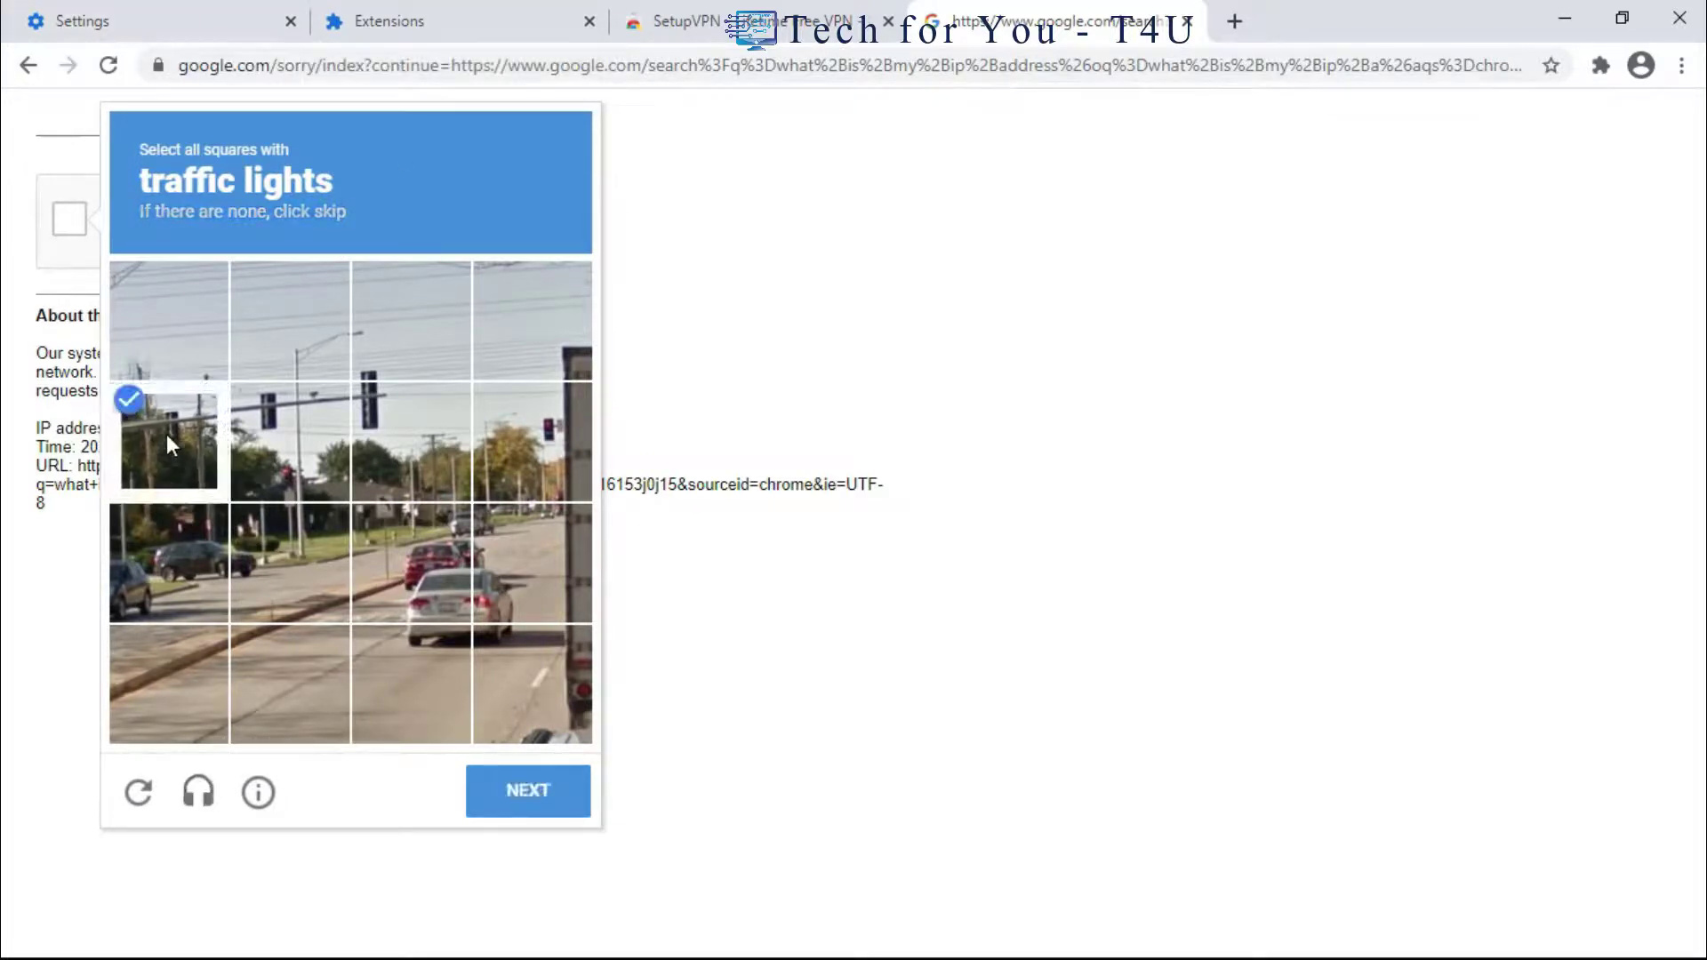
click(284, 433)
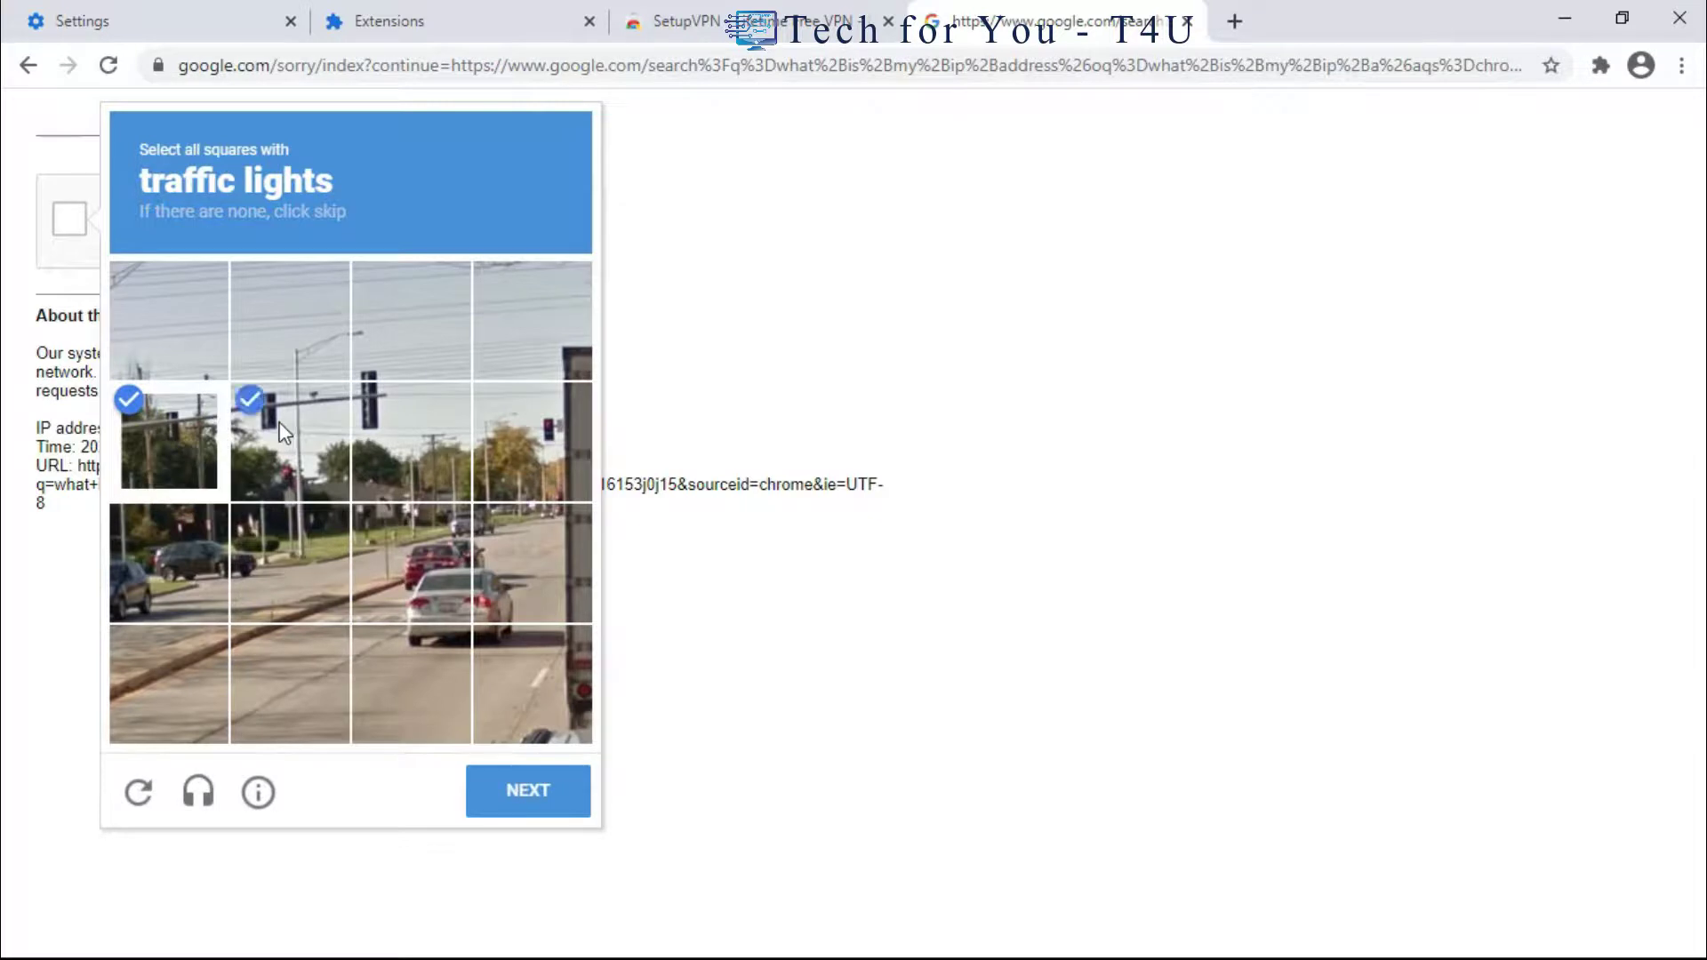
click(404, 404)
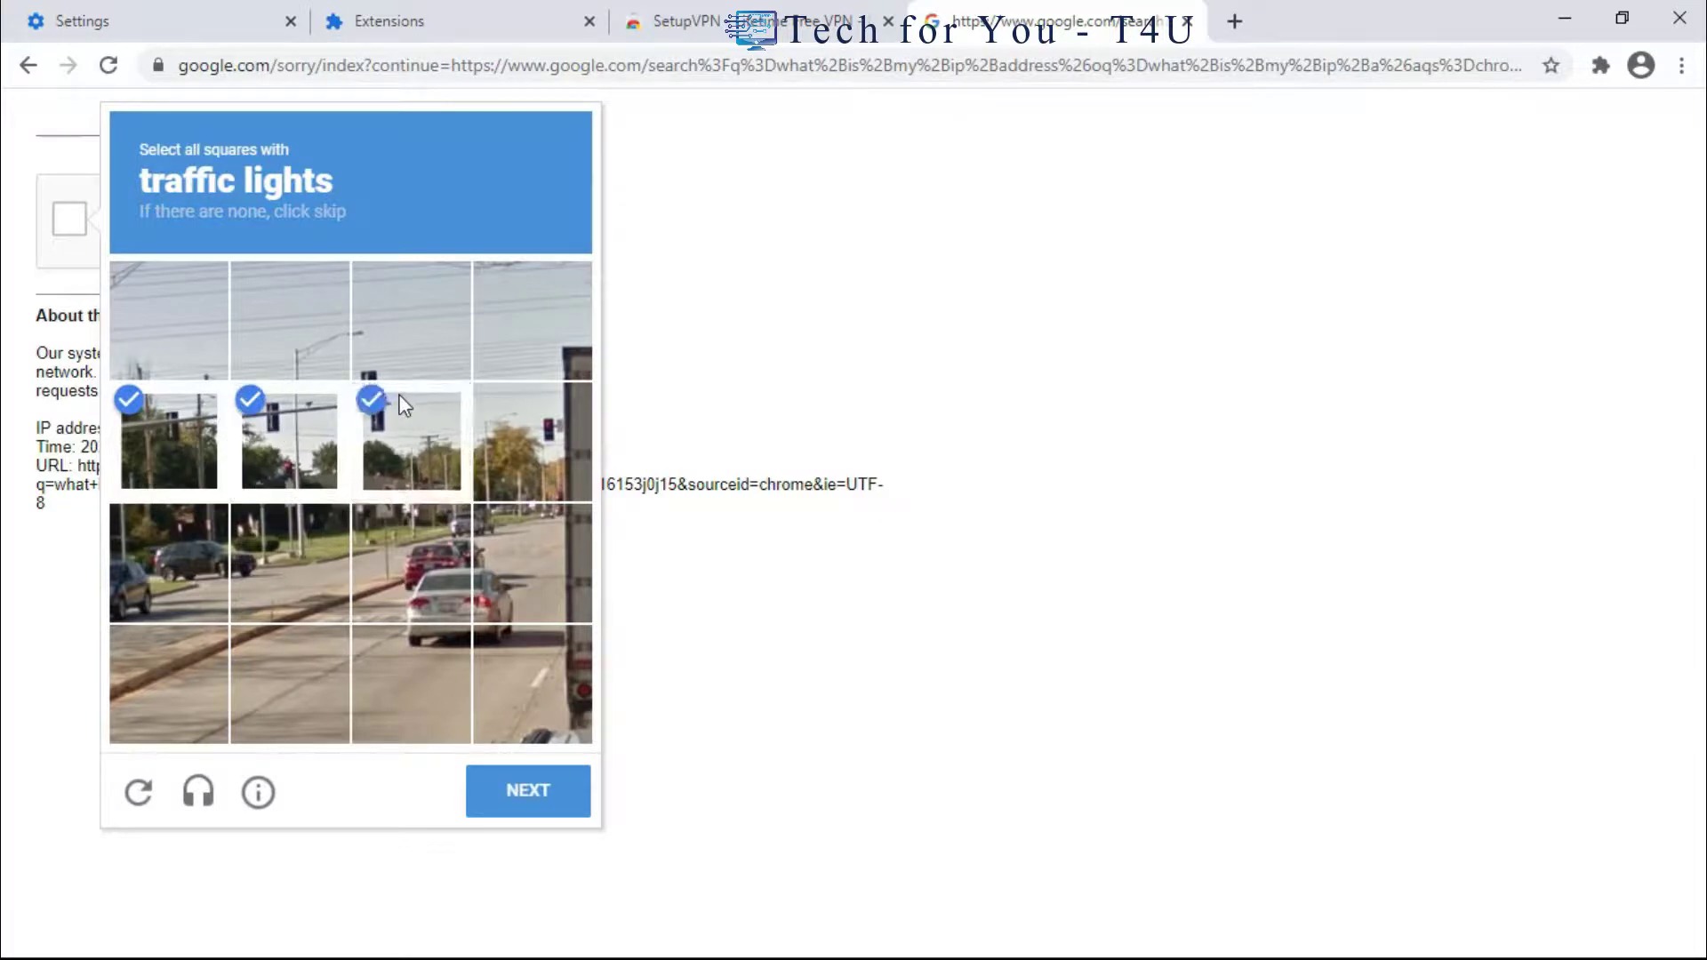
click(402, 348)
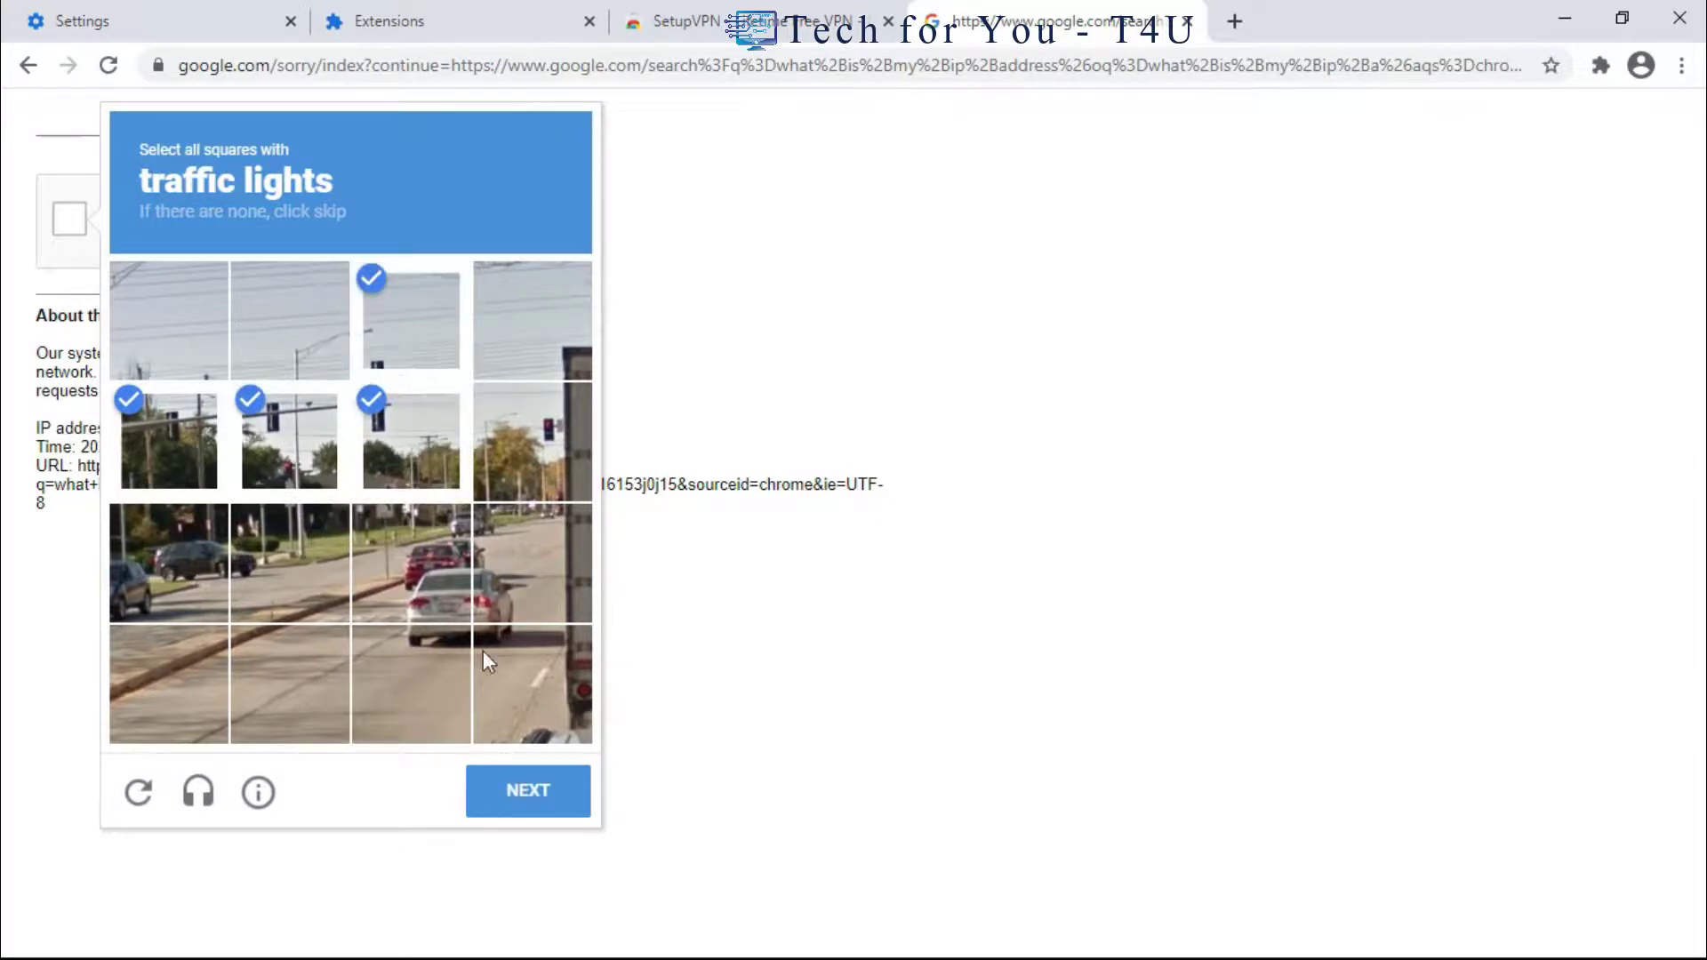
click(535, 792)
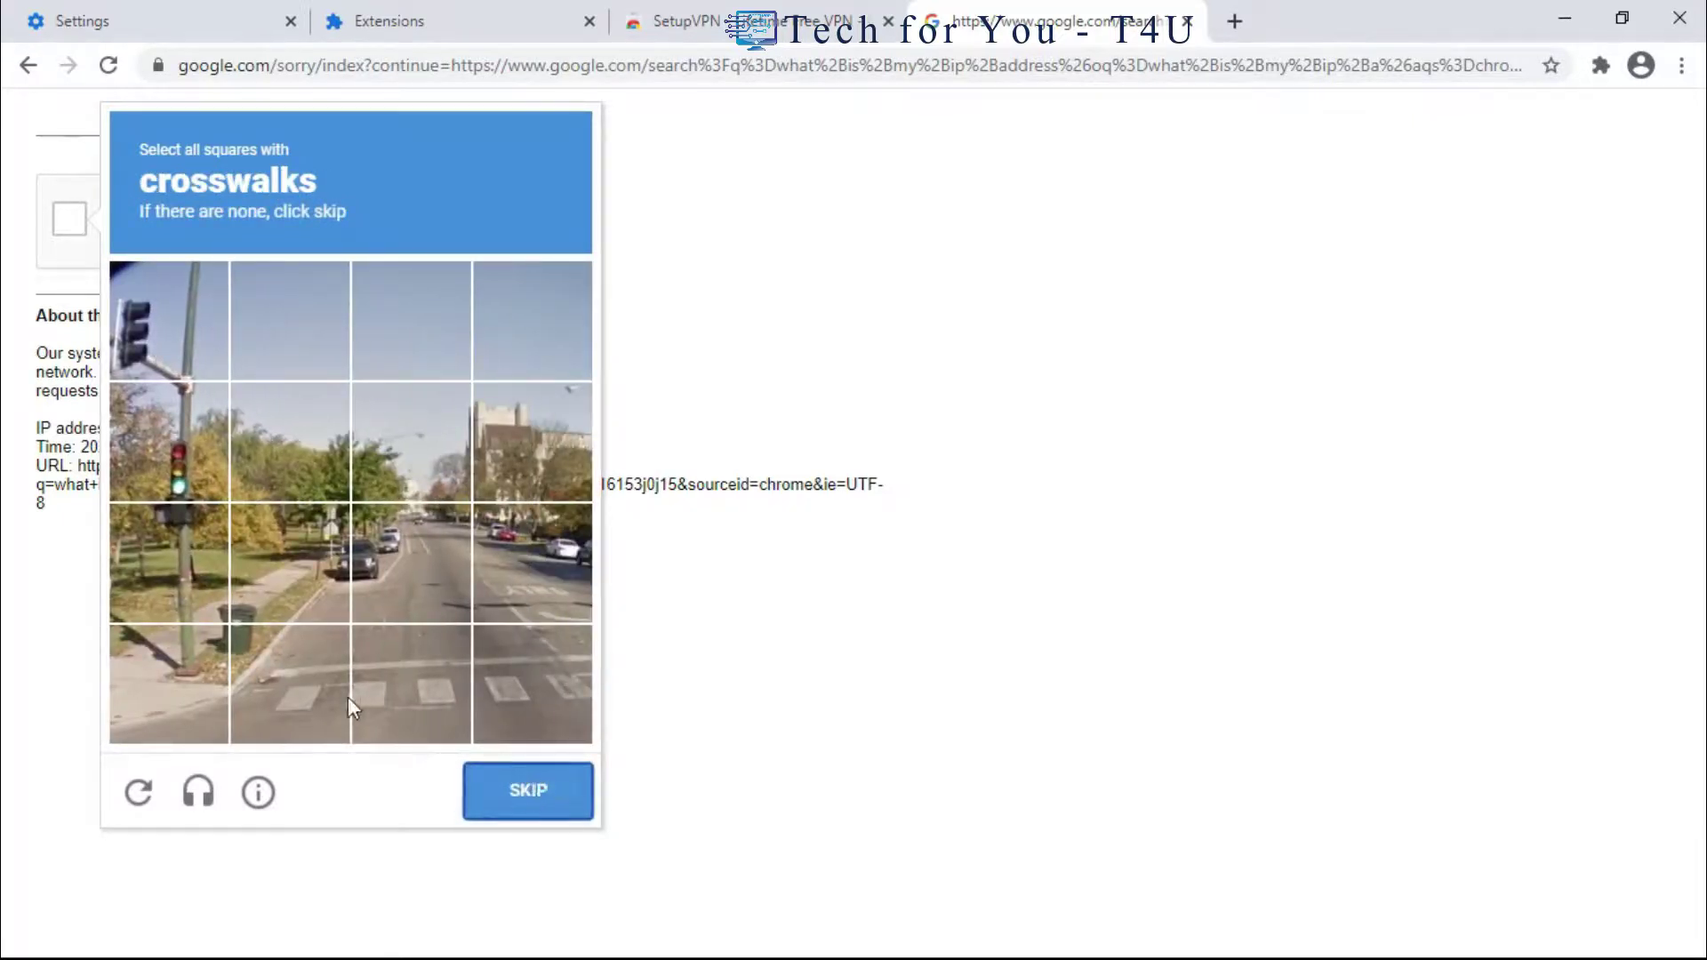
Select and verify the crosswalk squares to finish the reCAPTCHA, and agree to Google's cookie notice.
click(312, 690)
click(454, 689)
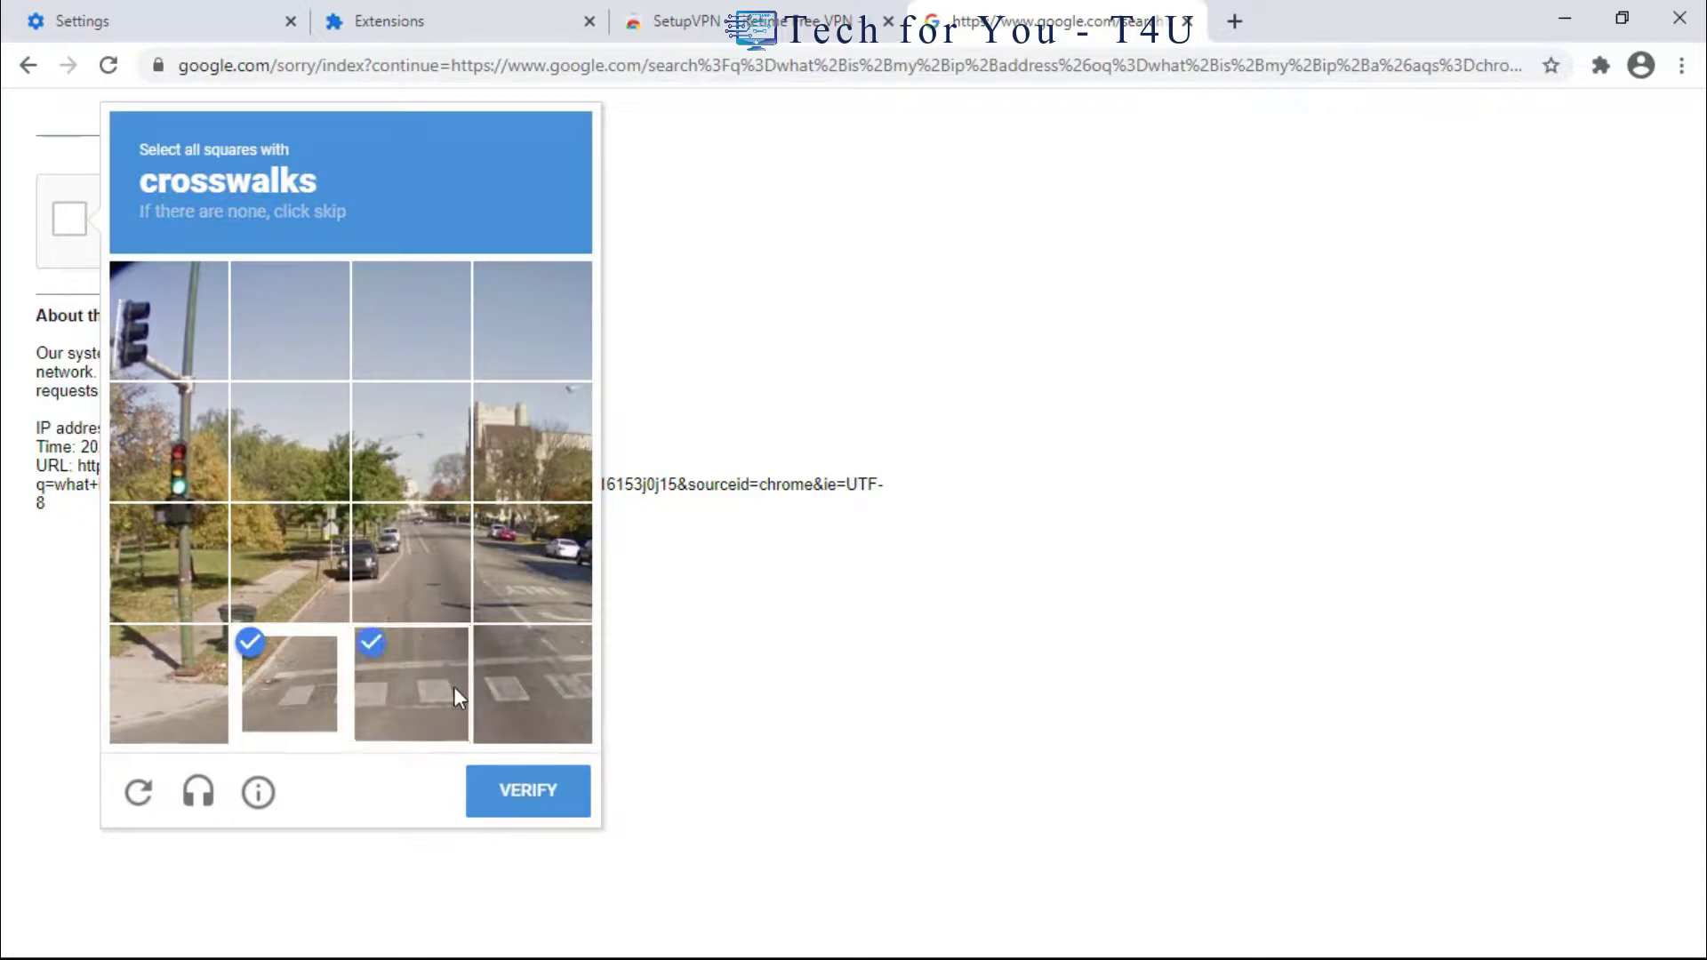
click(581, 680)
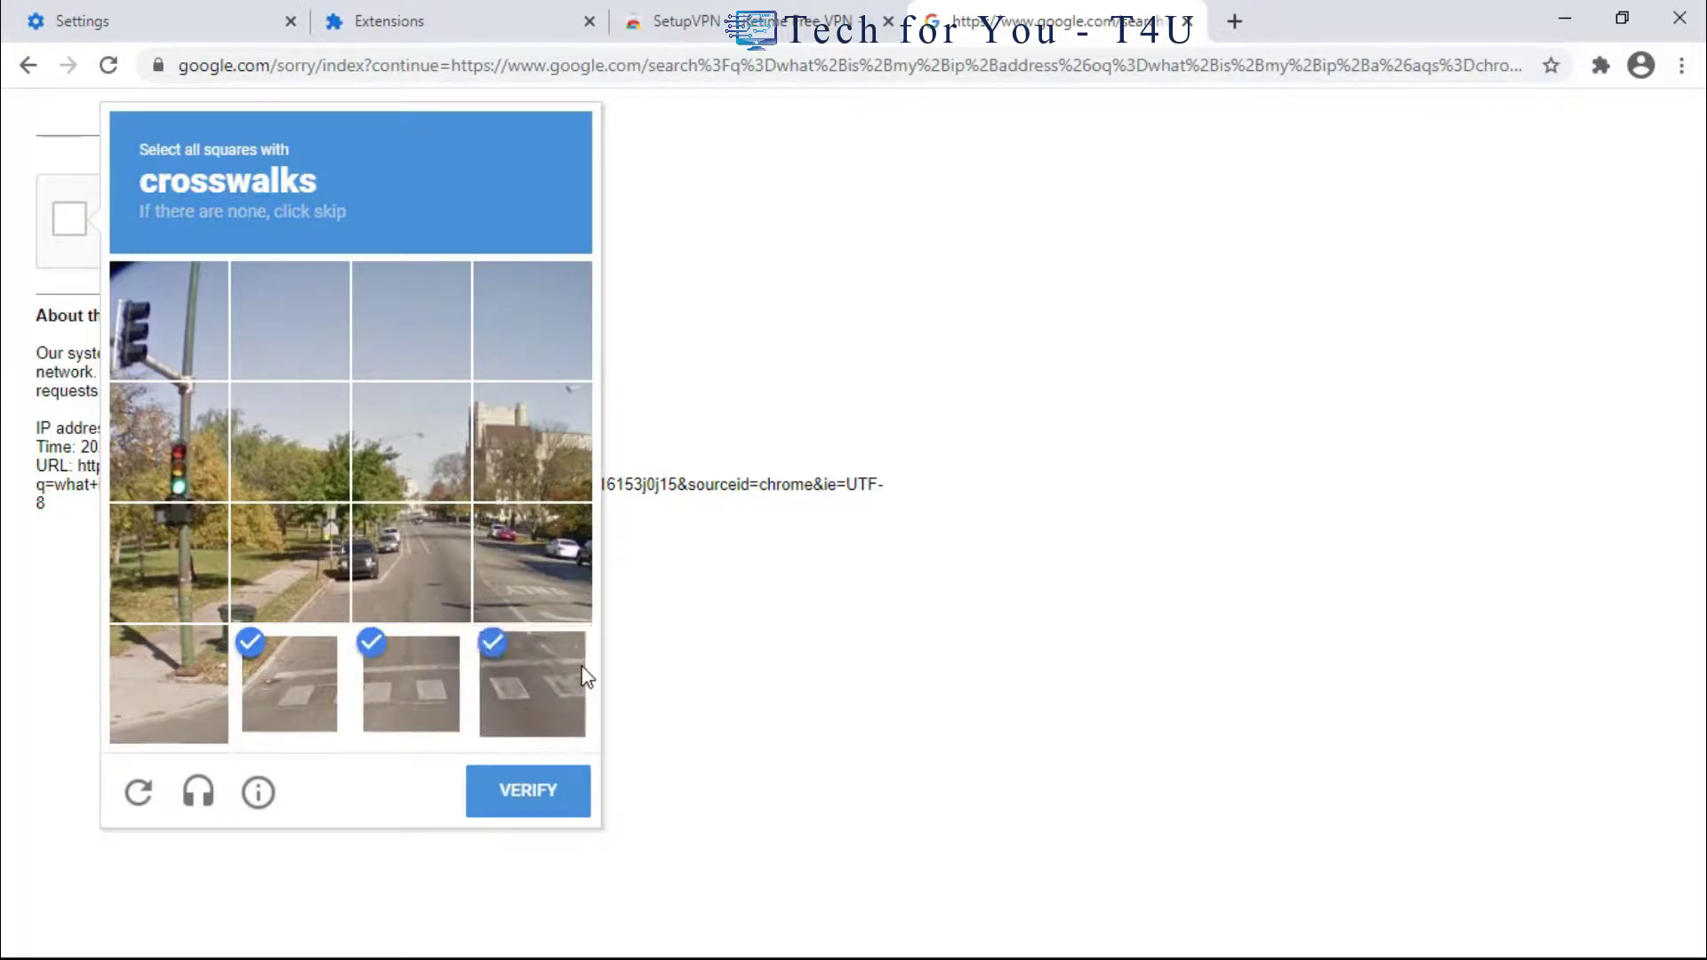
click(553, 789)
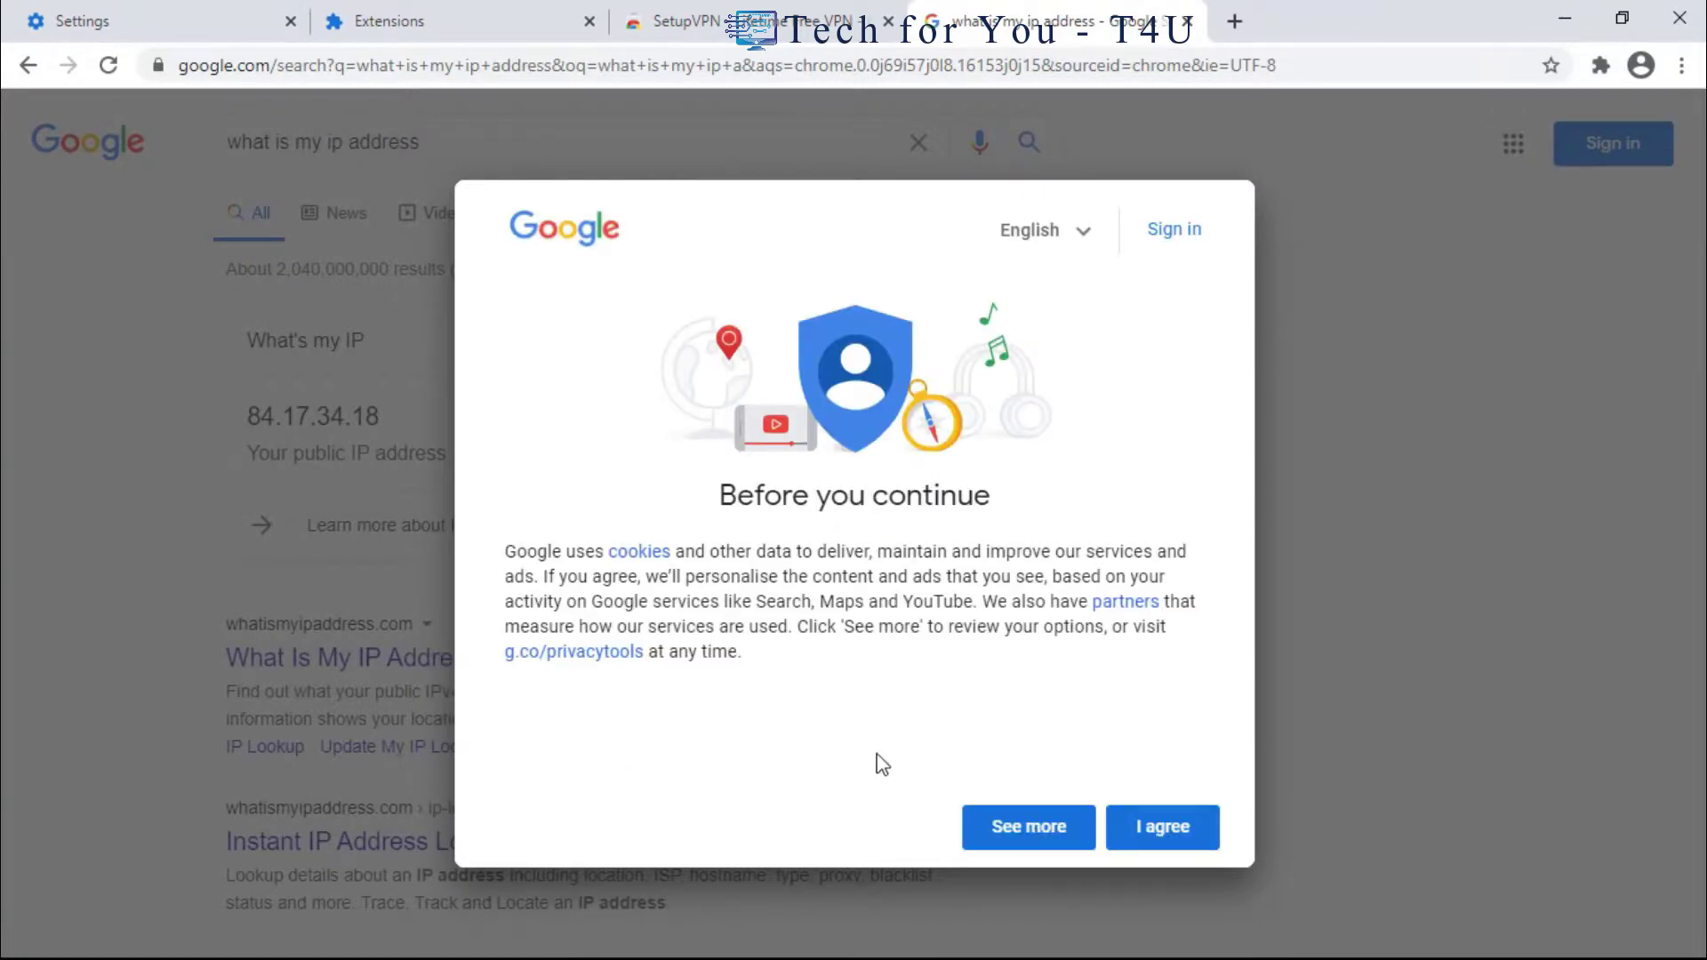
click(1145, 837)
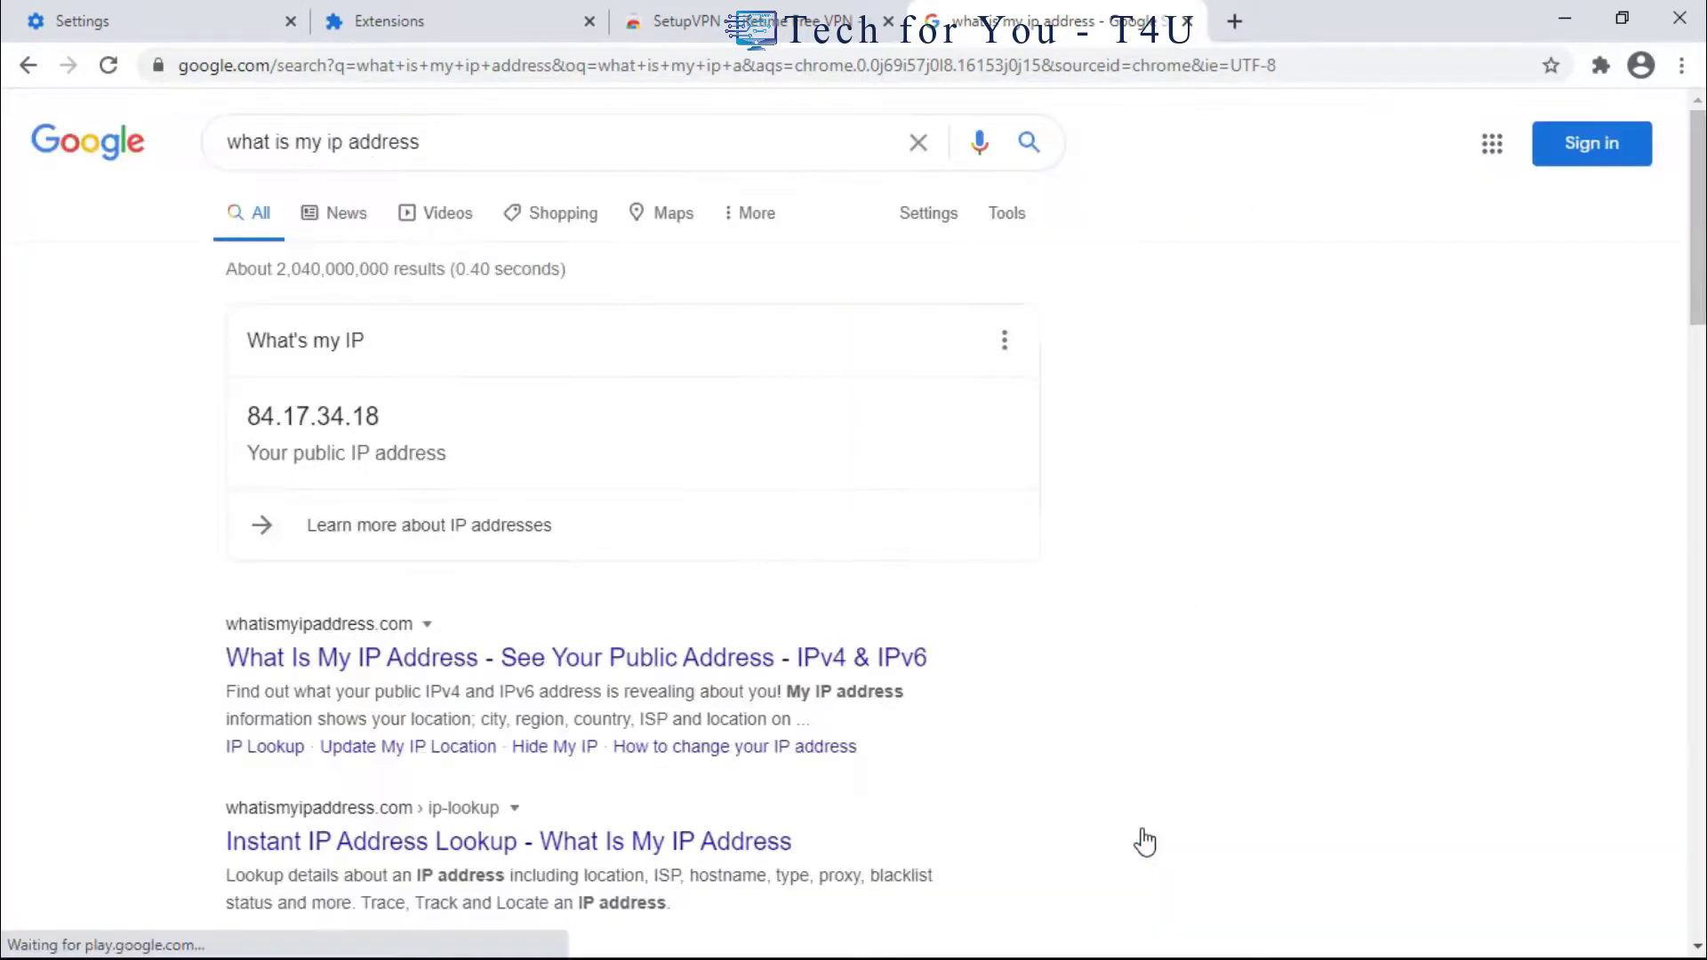
Open the whatismyipaddress.com search result to check the IP address and location, and close the upper banner ad.
click(712, 665)
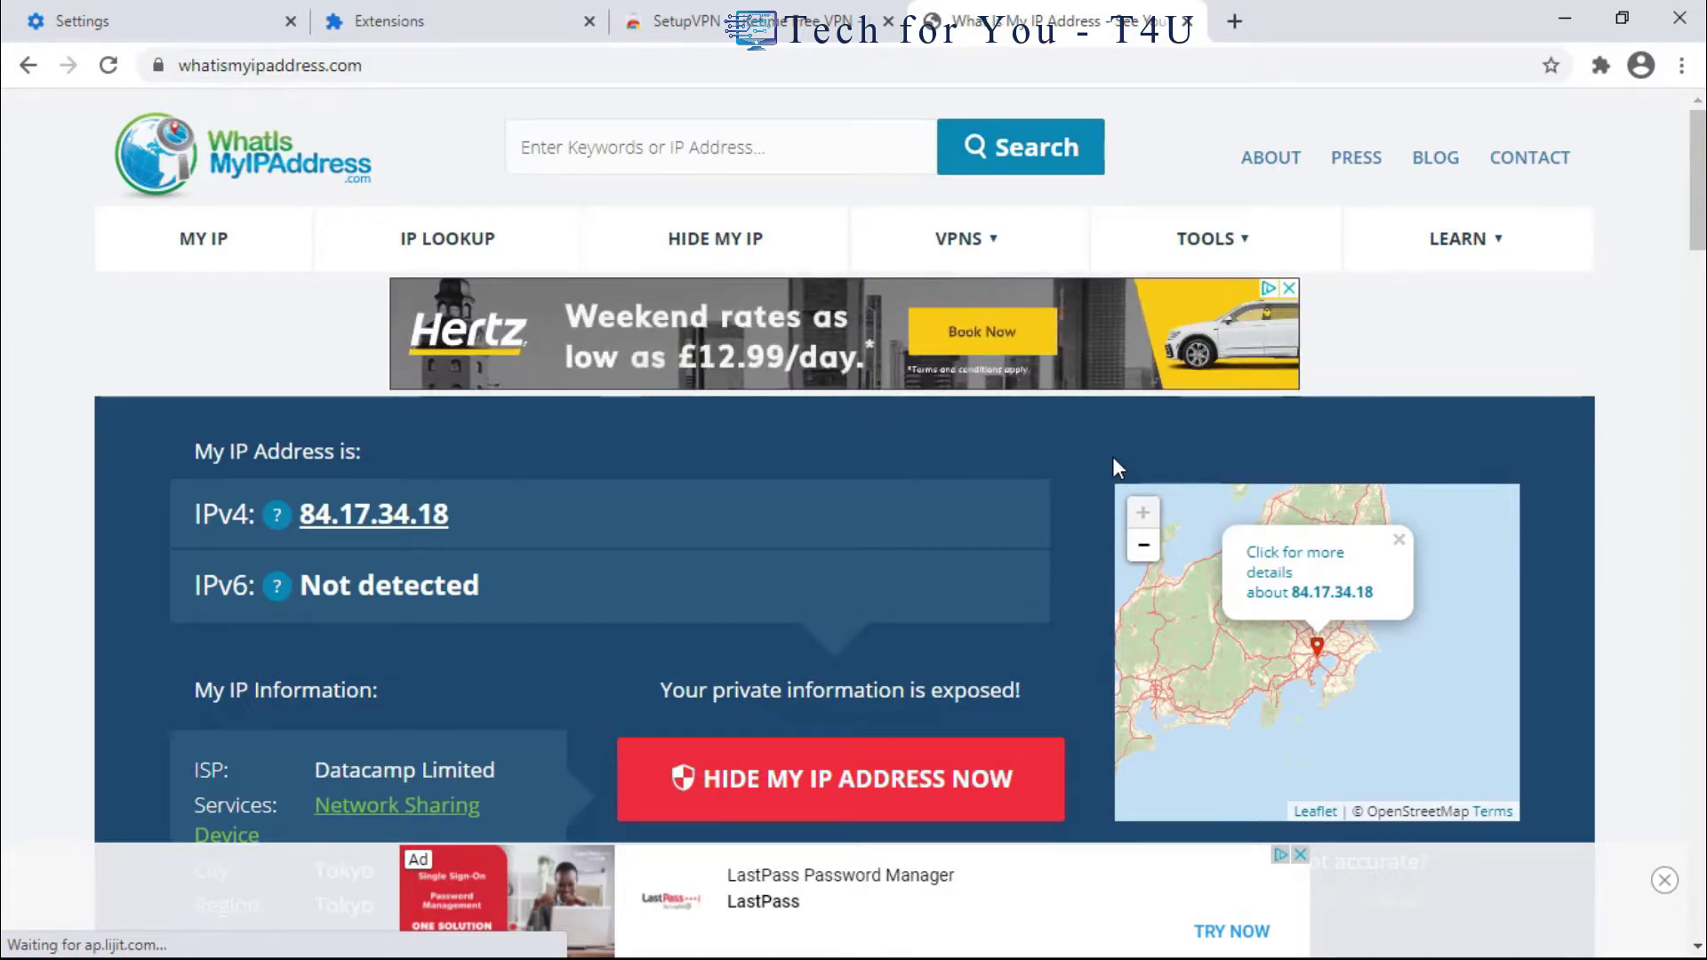
click(1290, 289)
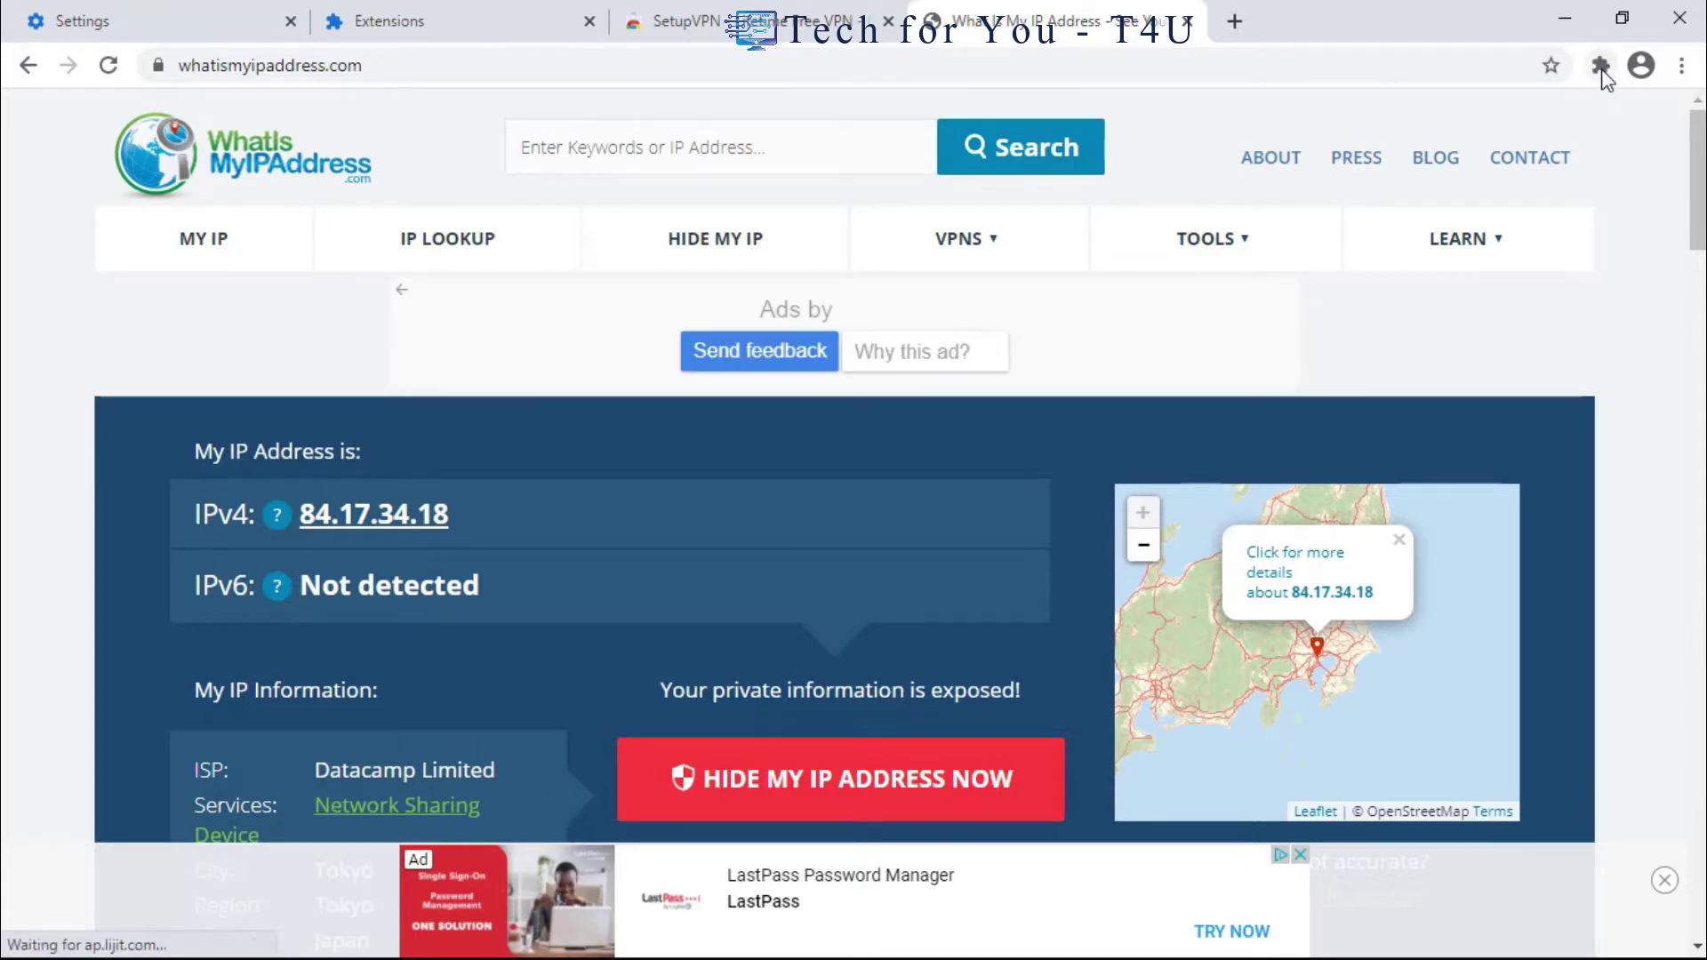
Disconnect SetupVPN from Japan and reload the whatismyipaddress.com page to check the IP address without the VPN.
click(1601, 65)
click(1364, 267)
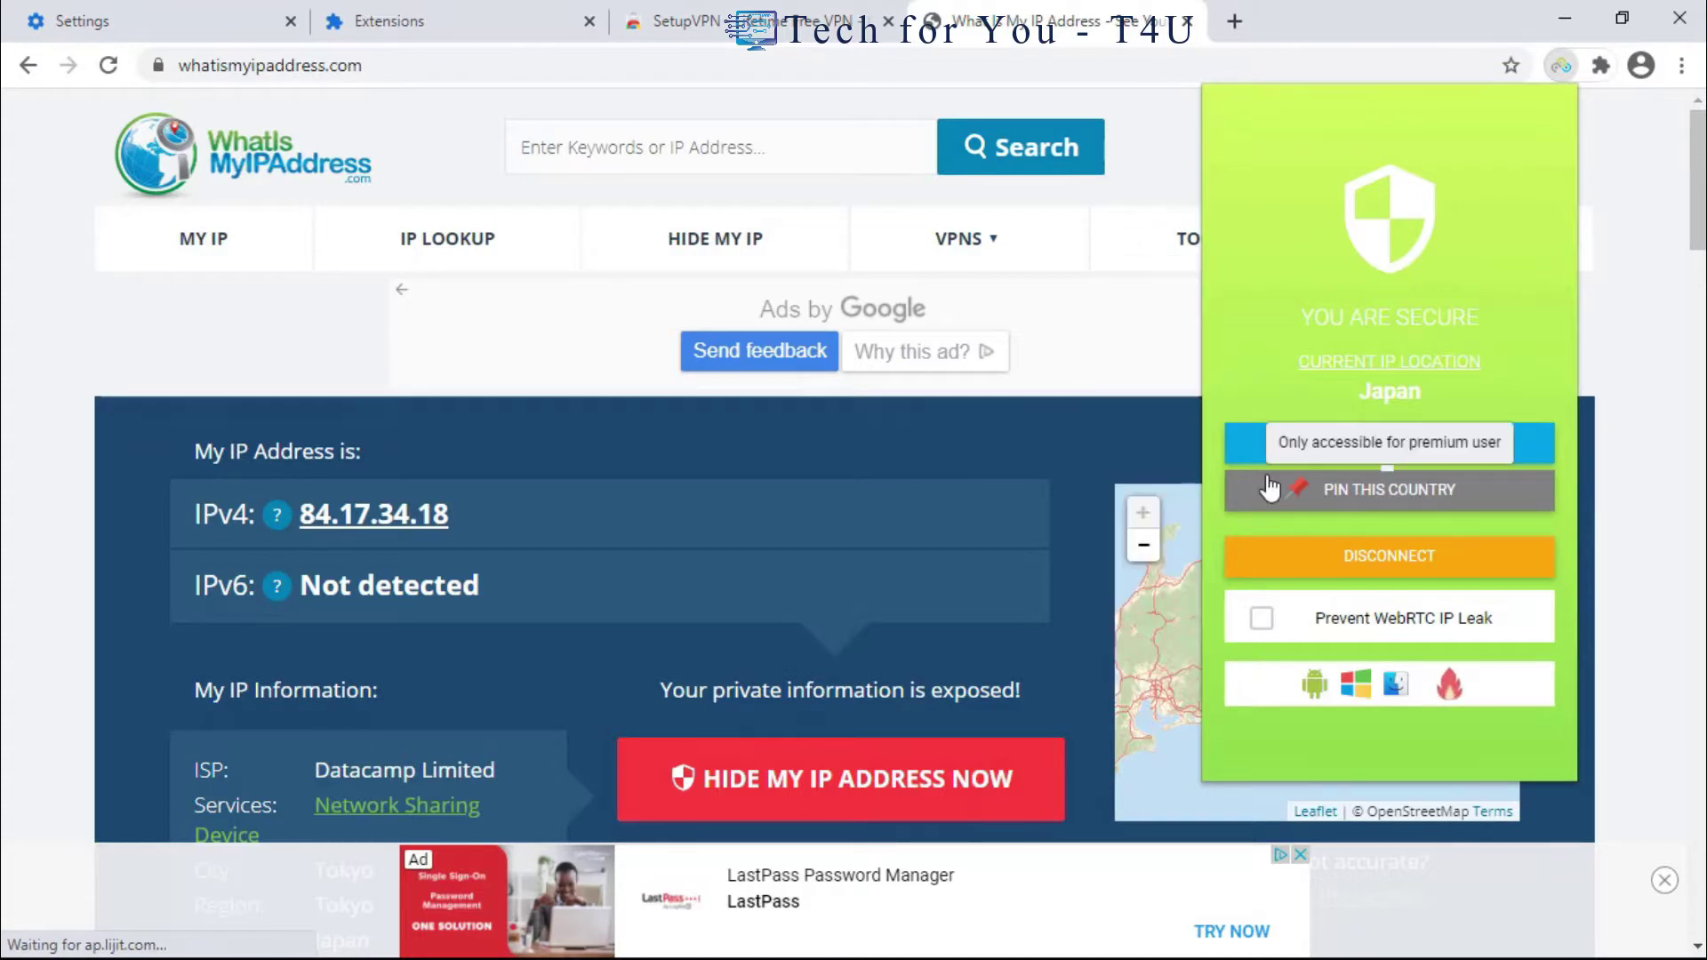
click(1313, 562)
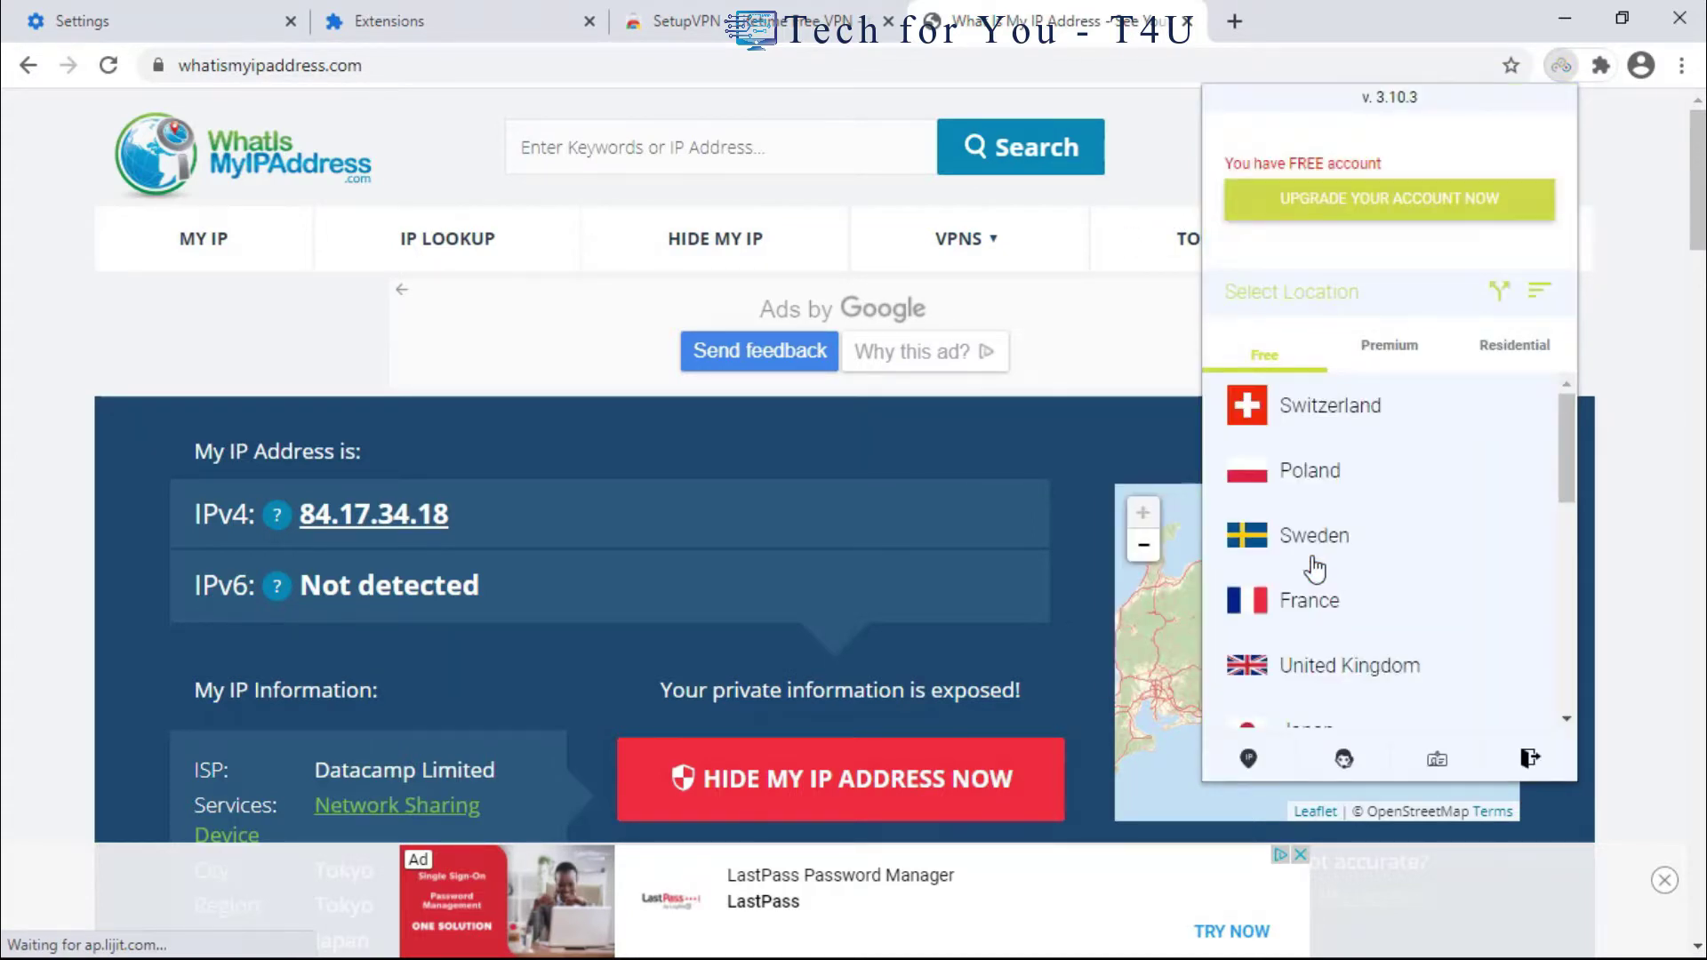
click(118, 70)
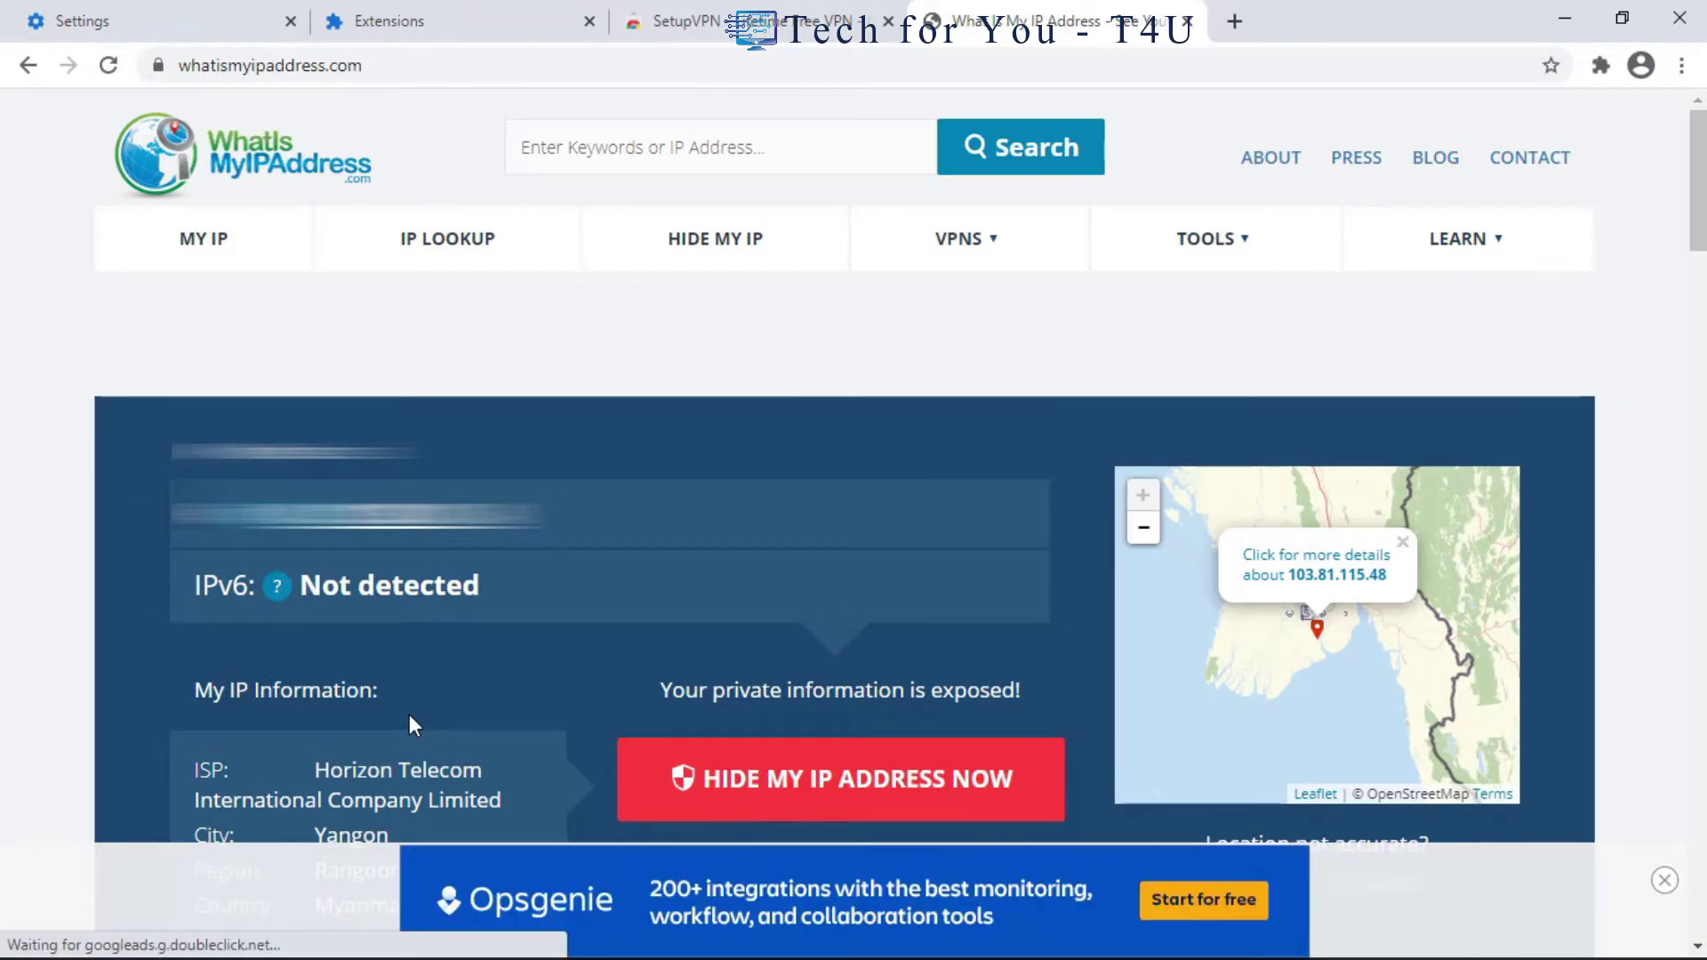
Close the browser window and refresh the Windows desktop.
click(1672, 21)
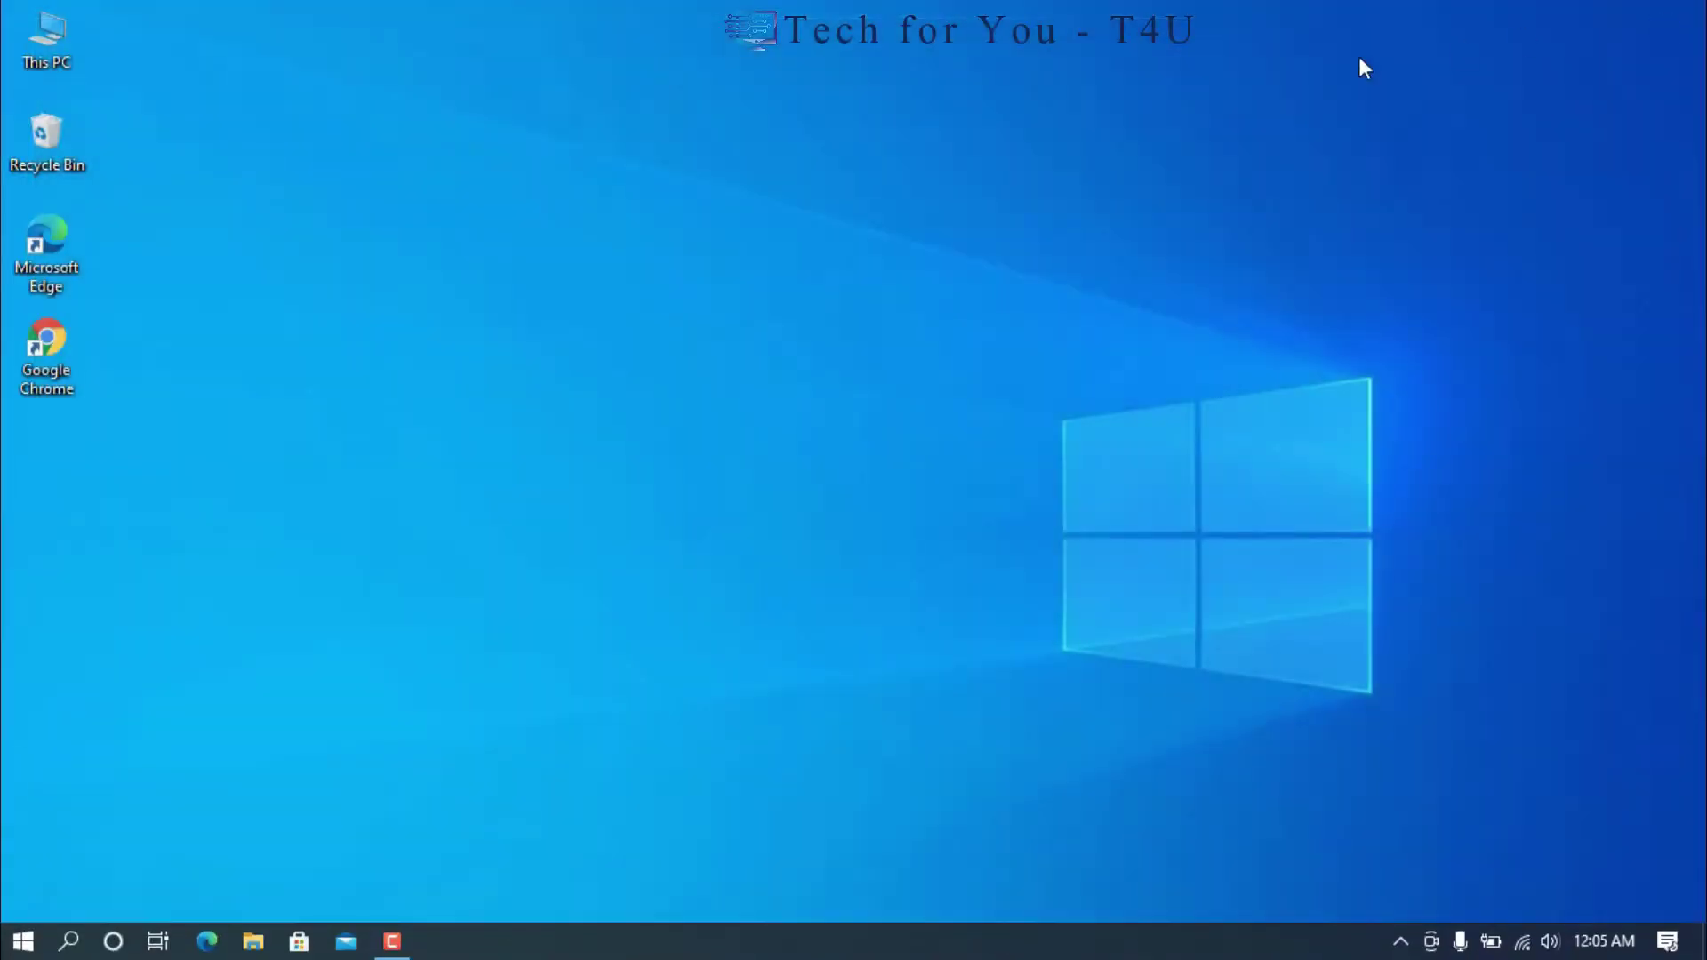
right_click(904, 176)
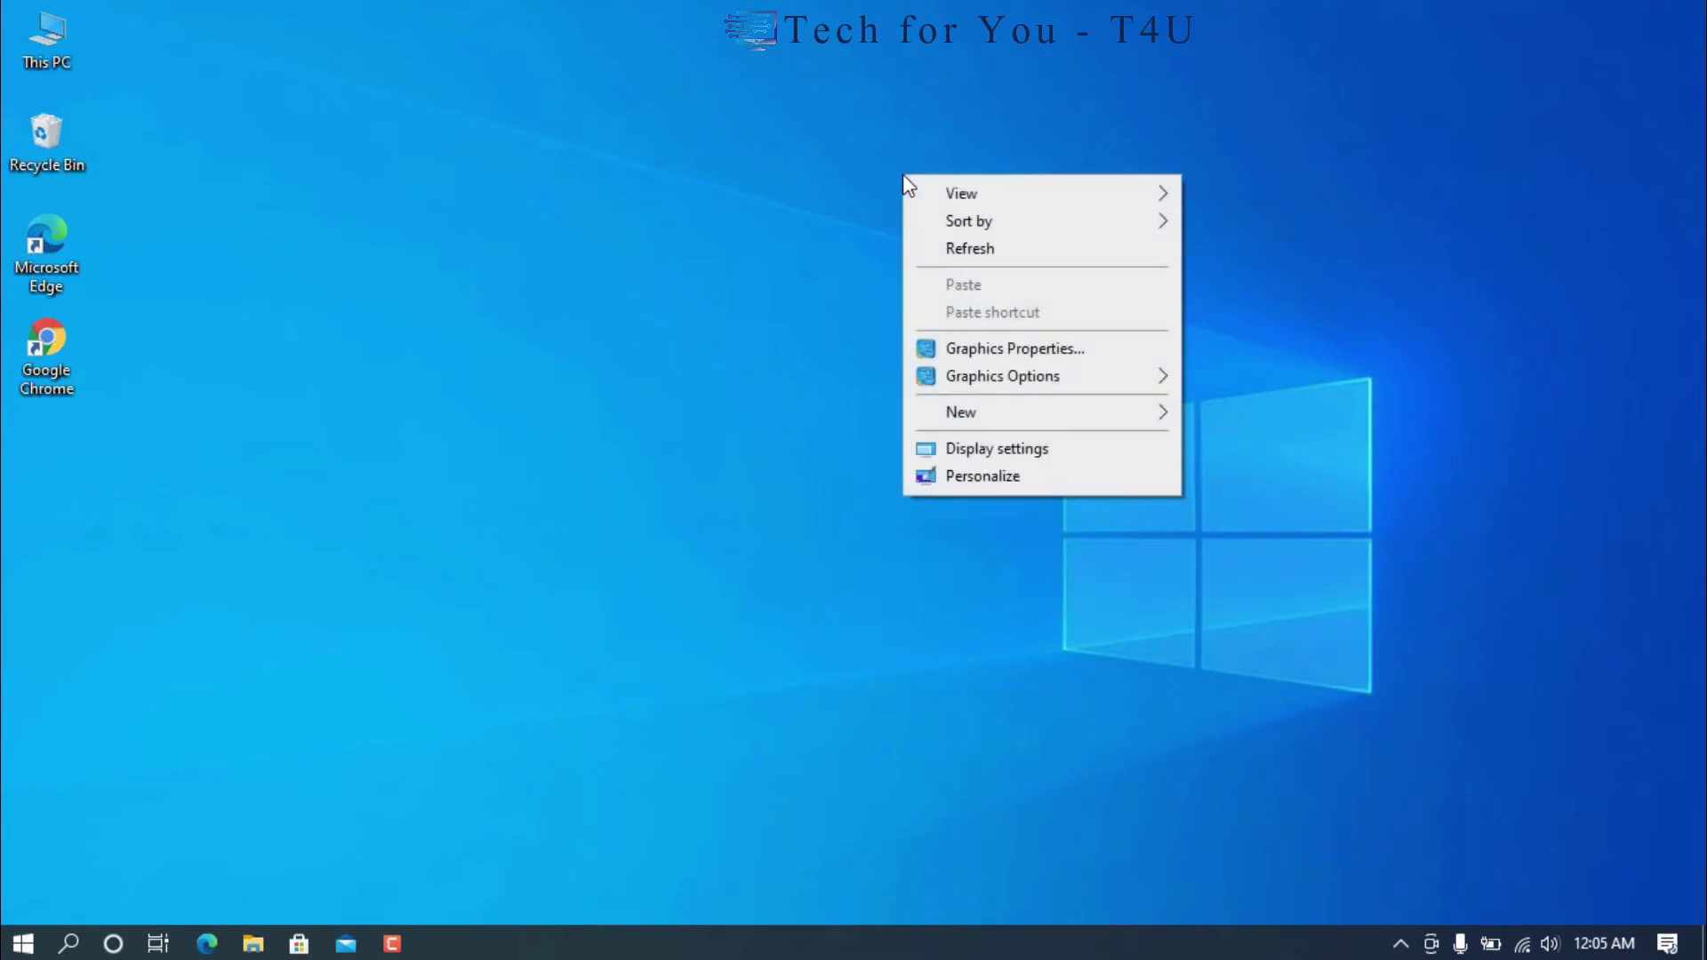
click(950, 248)
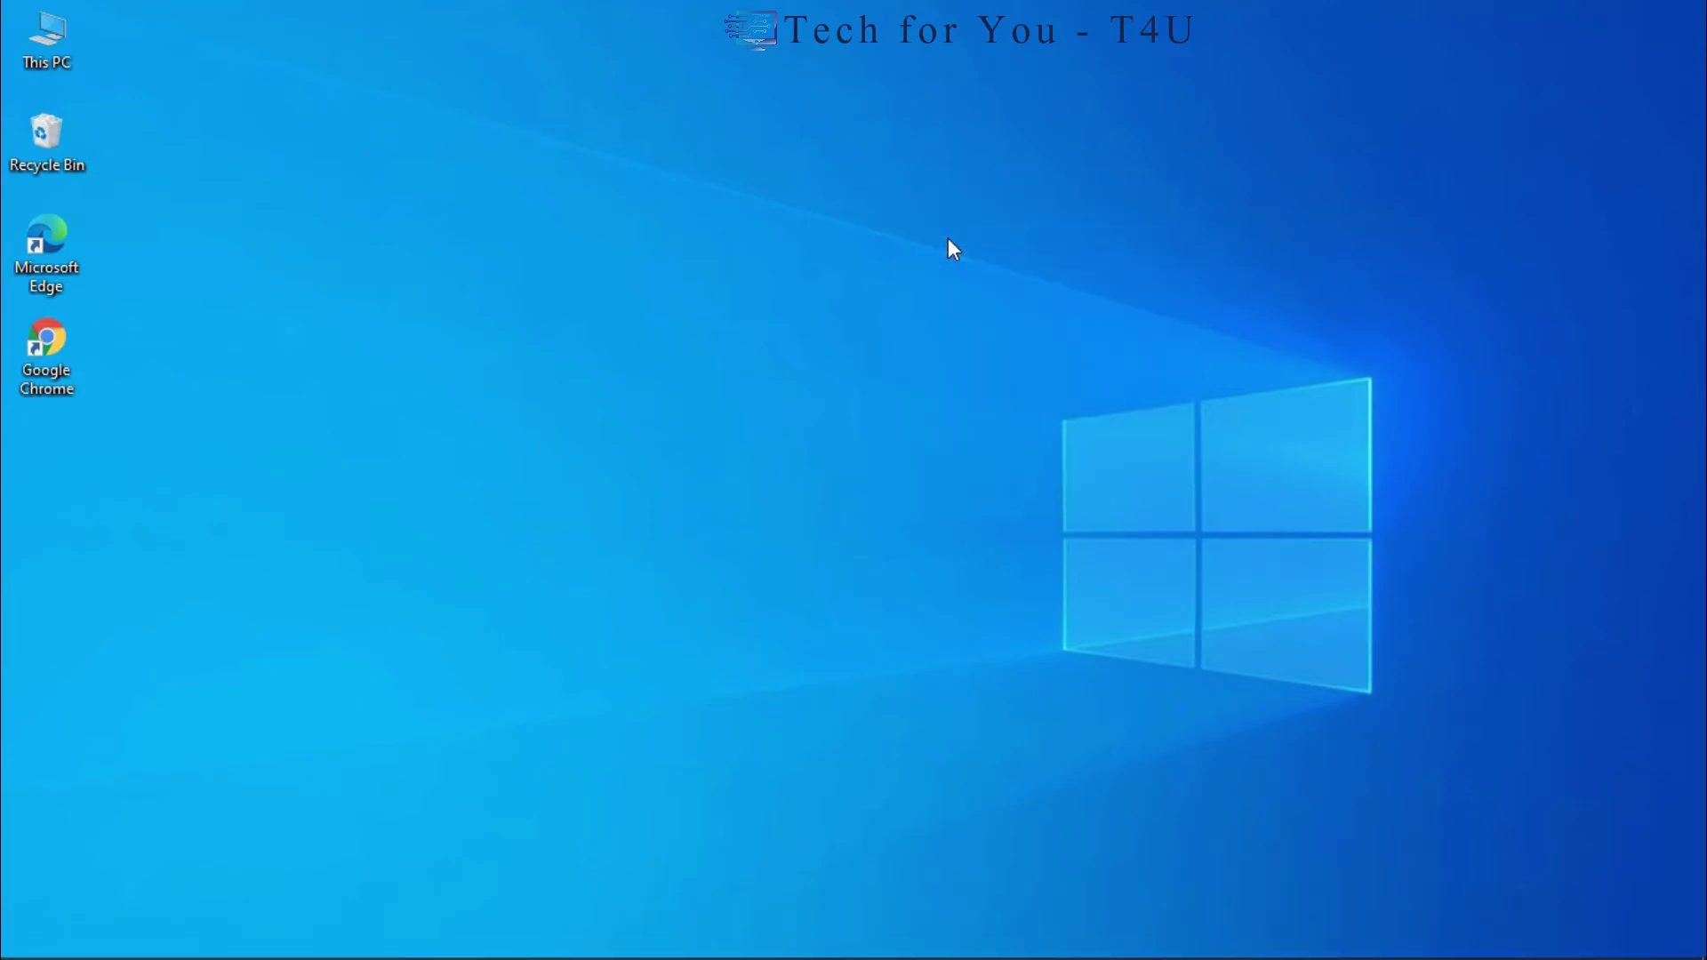